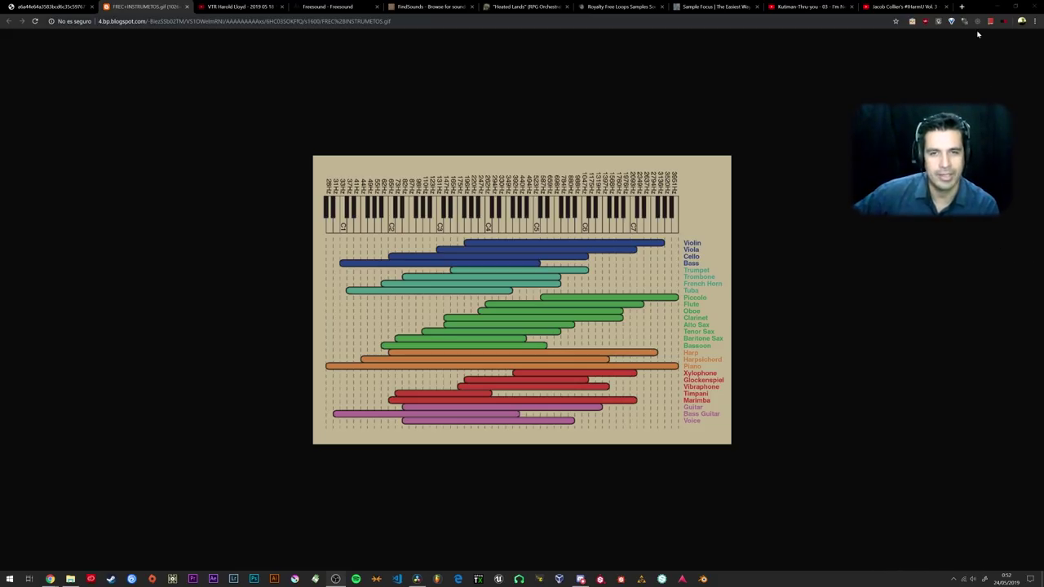
Search Google Images for 'niveles mastering' in a new tab and scroll through the results.
left_click(961, 7)
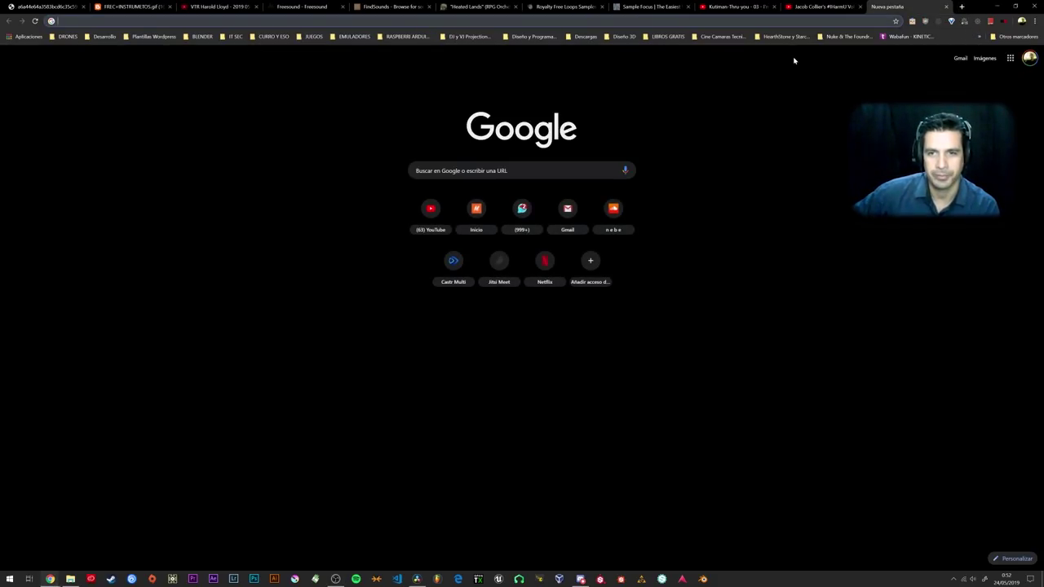
type("niveles mastering")
key("Return")
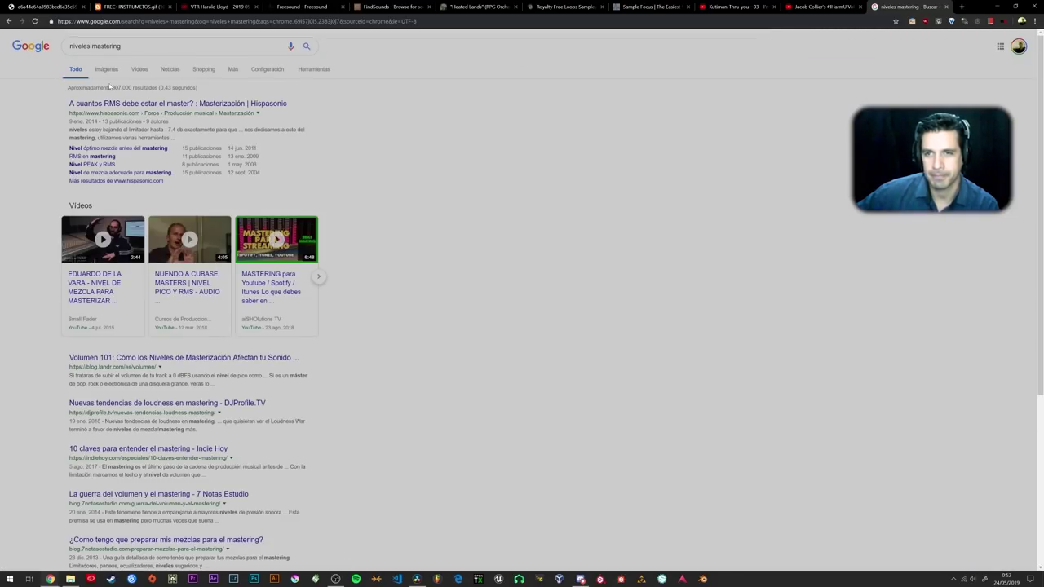
left_click(106, 71)
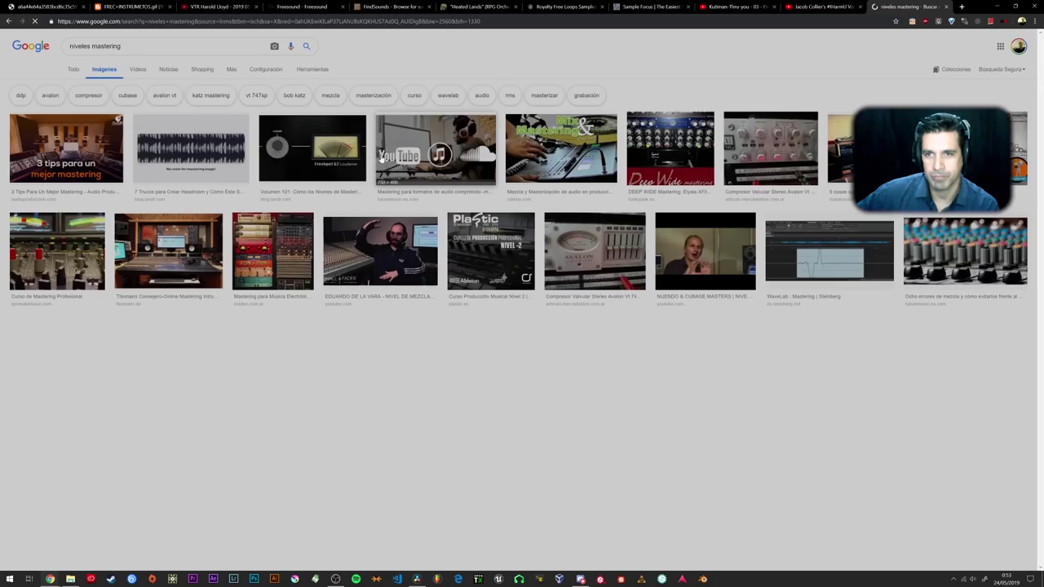
scroll(253, 283, "down", 3)
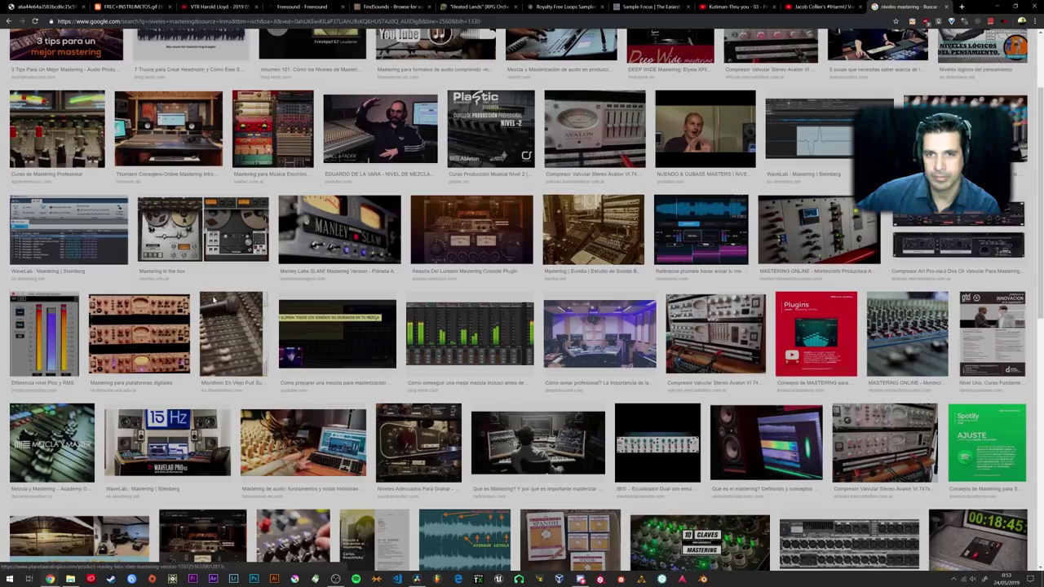
Open the enlarged preview of the 'Diferencia nivel Pico y RMS' meter image.
left_click(44, 336)
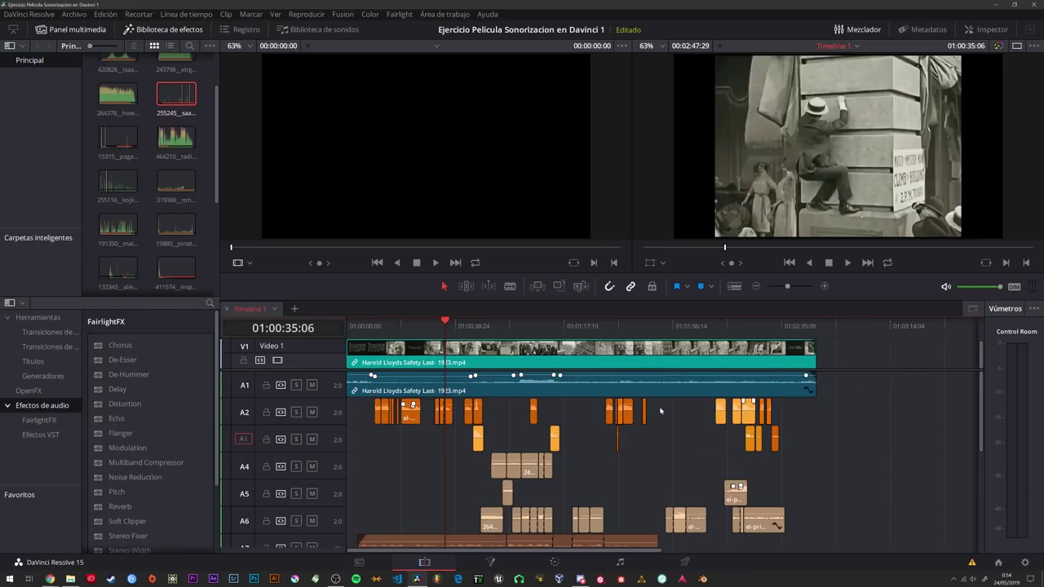
Play the Safety Last timeline from about 01:00:42, stop at 01:00:43:27, then minimize Resolve.
left_click(465, 323)
key("space")
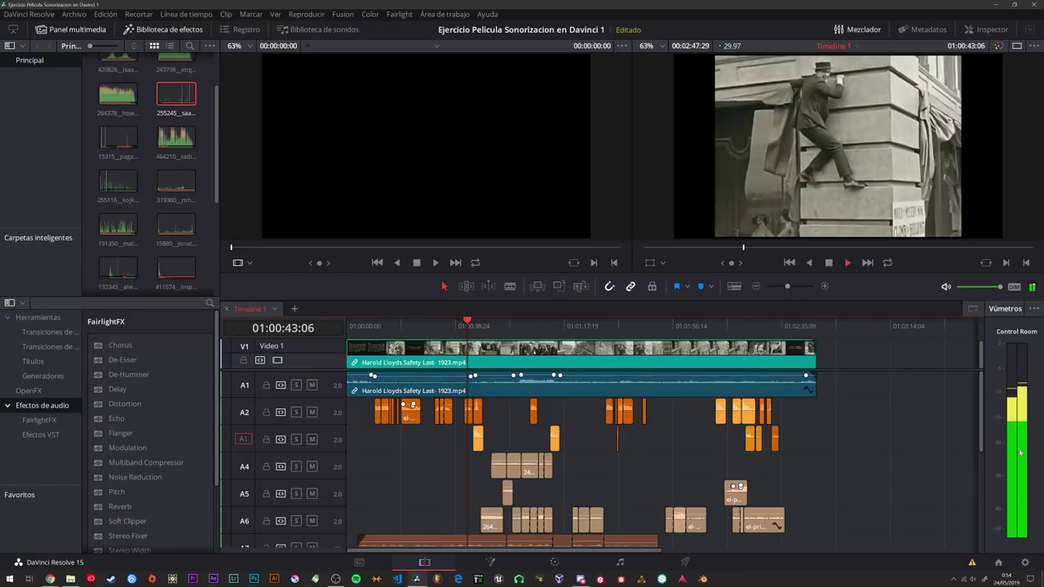
key("space")
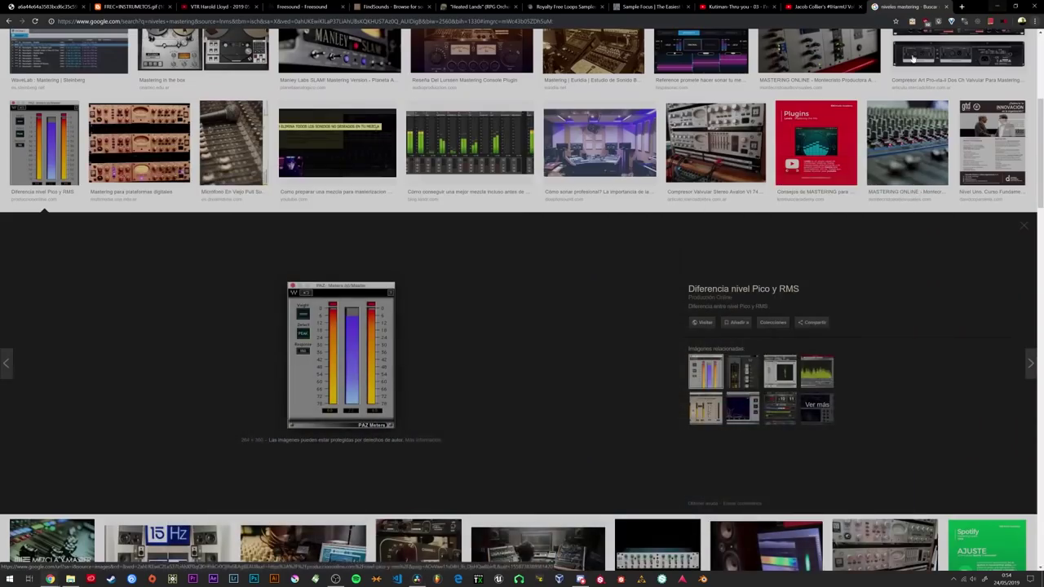
left_click(996, 5)
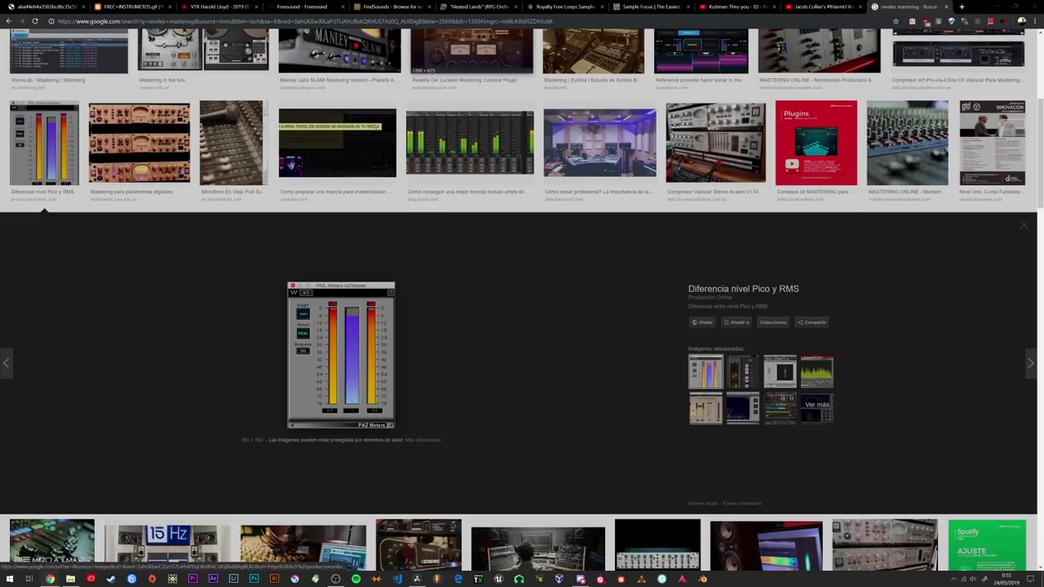
Search Google Images for 'wall of sound', then refine it to 'wall of sound equalization'.
left_click(521, 23)
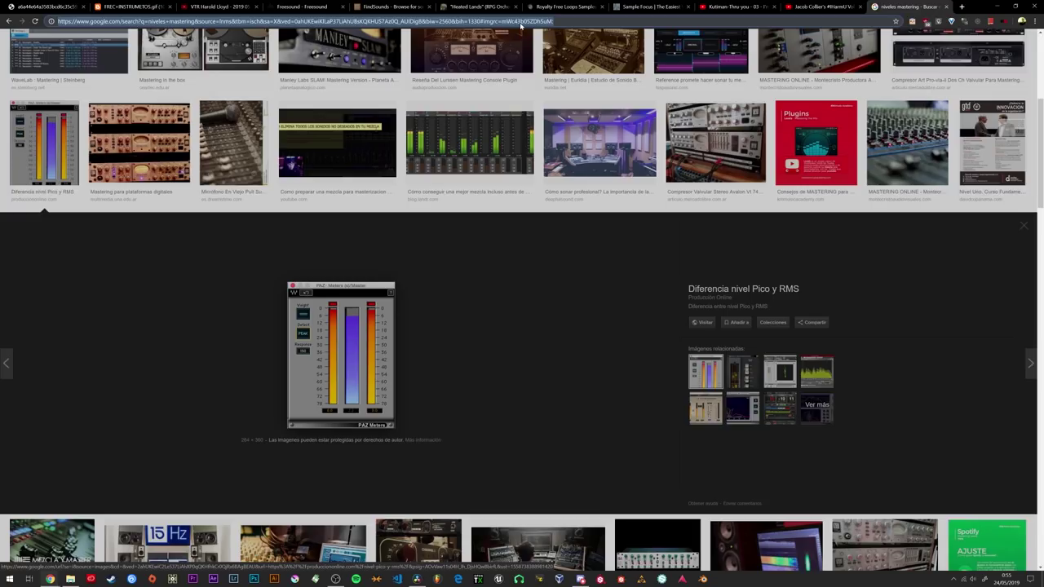
type("wall of sound")
key("Return")
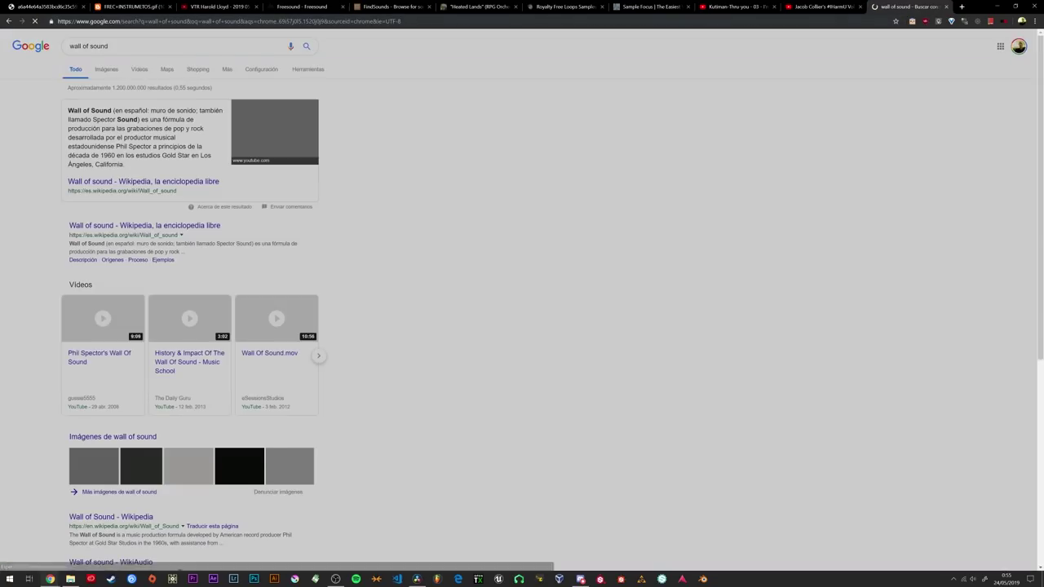
left_click(106, 69)
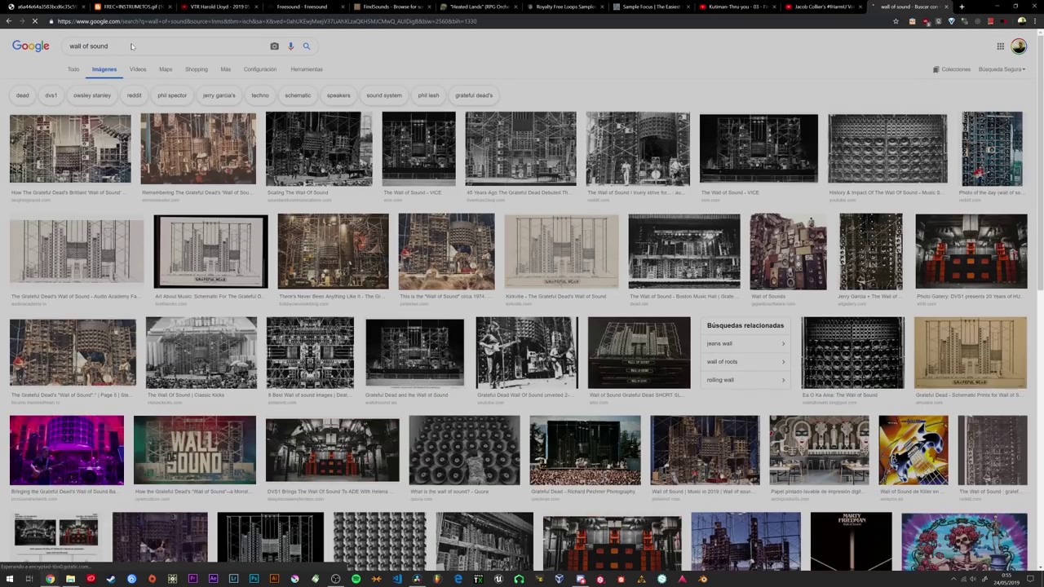
left_click(132, 46)
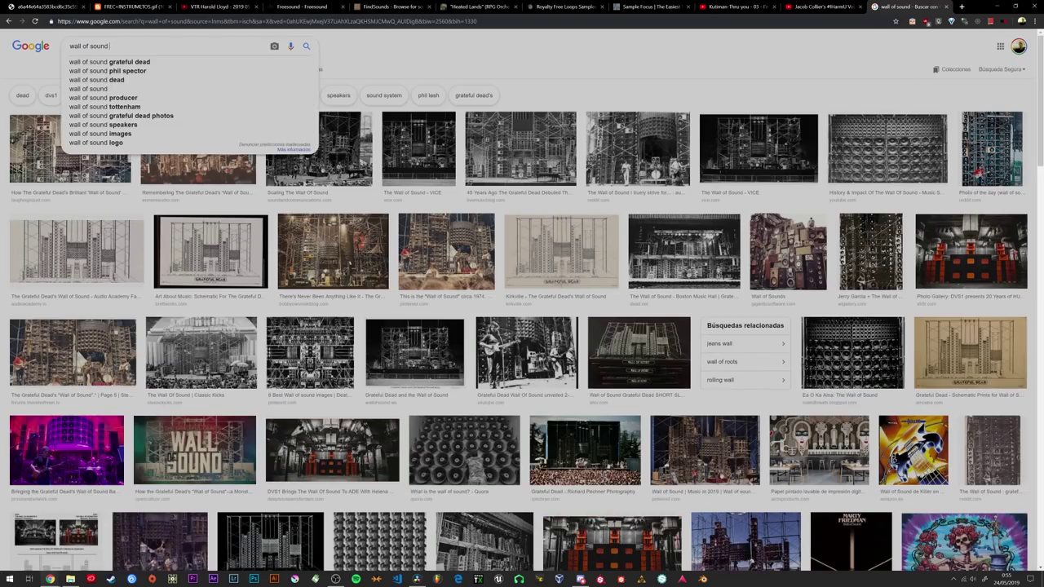
type("equal")
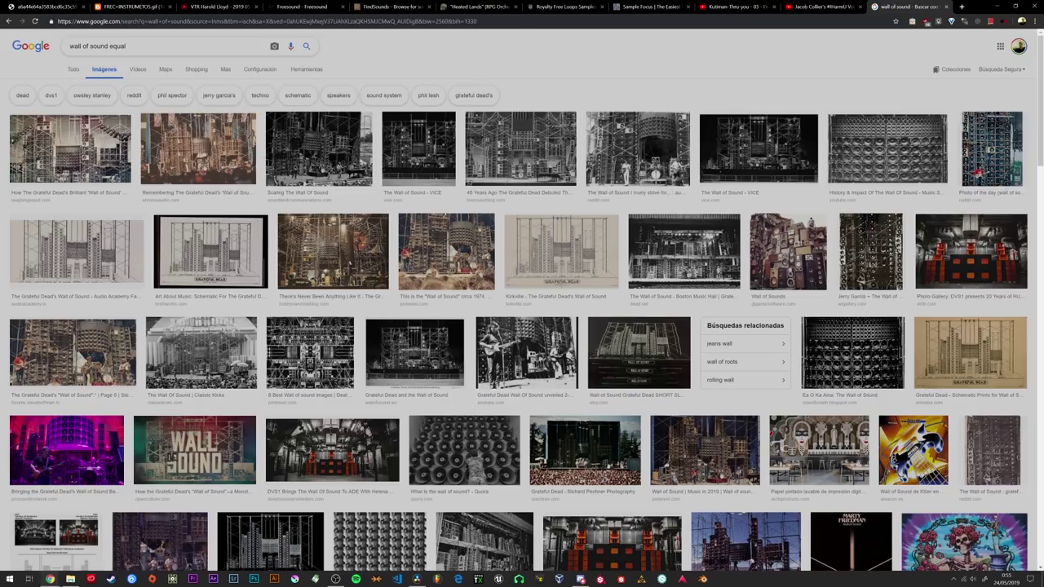
type("ization")
key("Return")
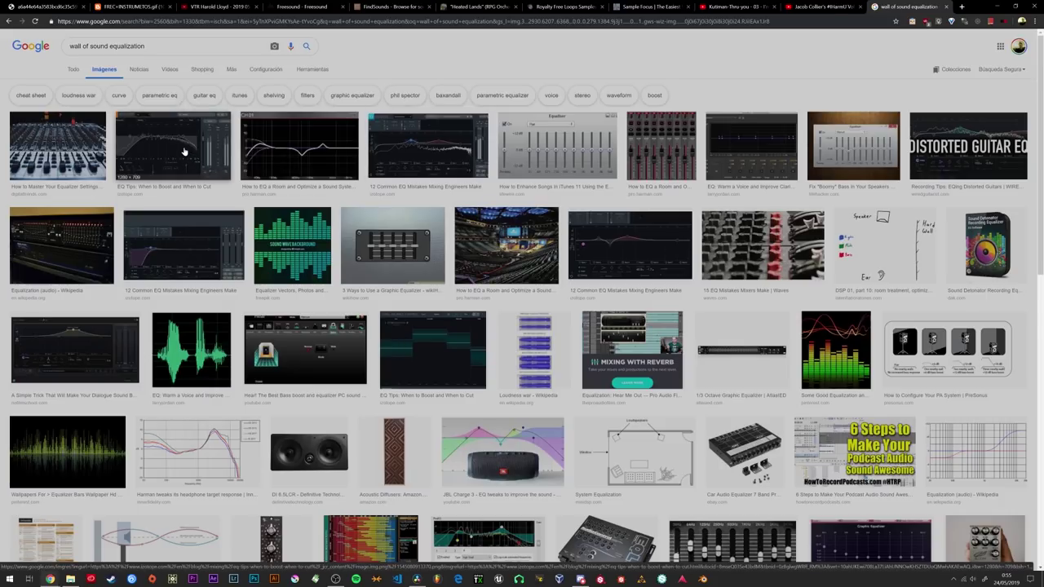
Open the 'EQ Tips: When to Boost and When to Cut' equalizer image preview.
left_click(184, 151)
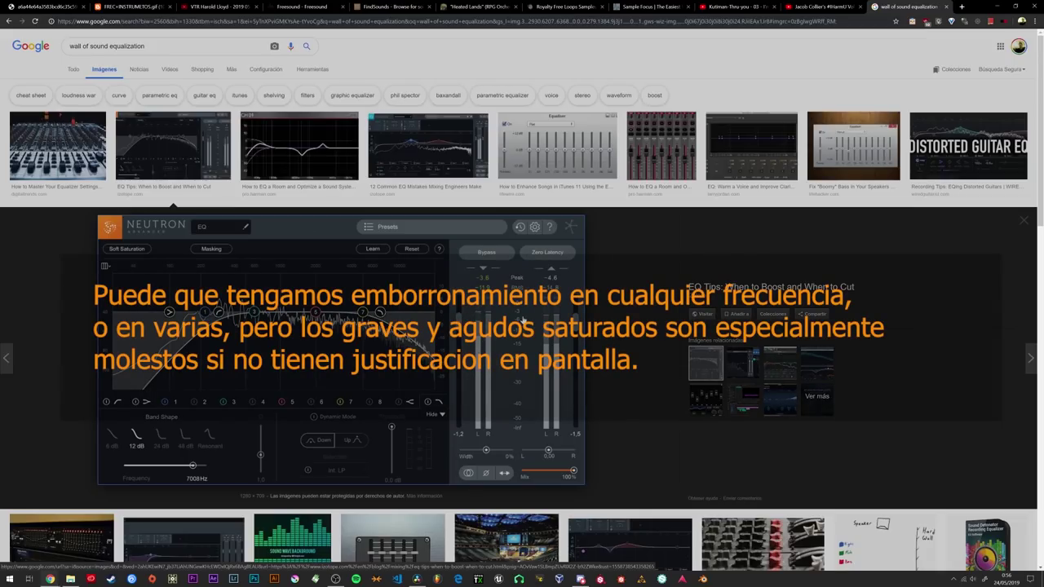
Scroll down through the sound equalization image results.
scroll(522, 322, "down", 1)
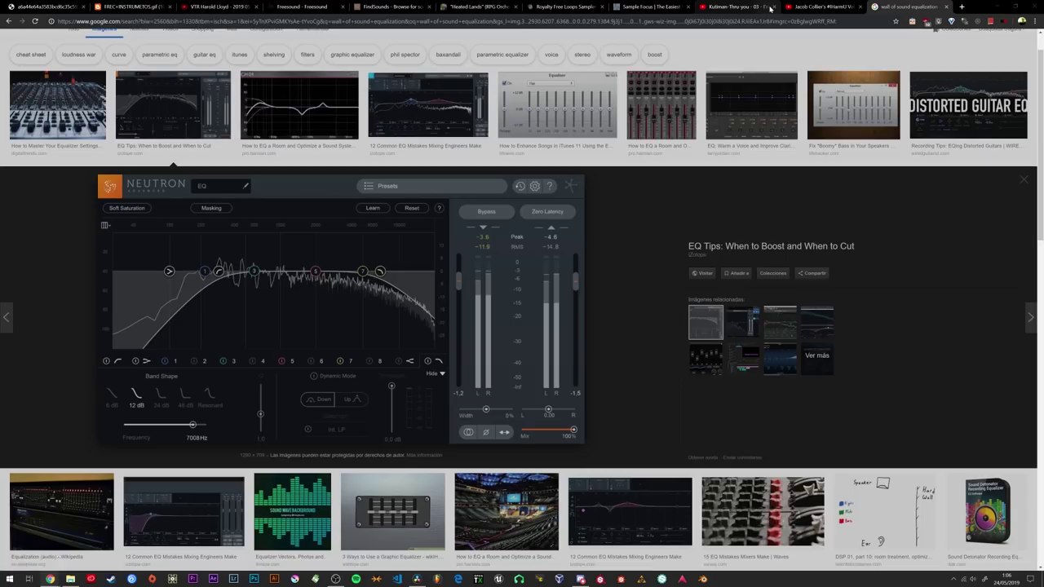
Watch the VTR Harold Lloyd video fullscreen and muted, pause at 0:30, and exit fullscreen.
left_click(242, 10)
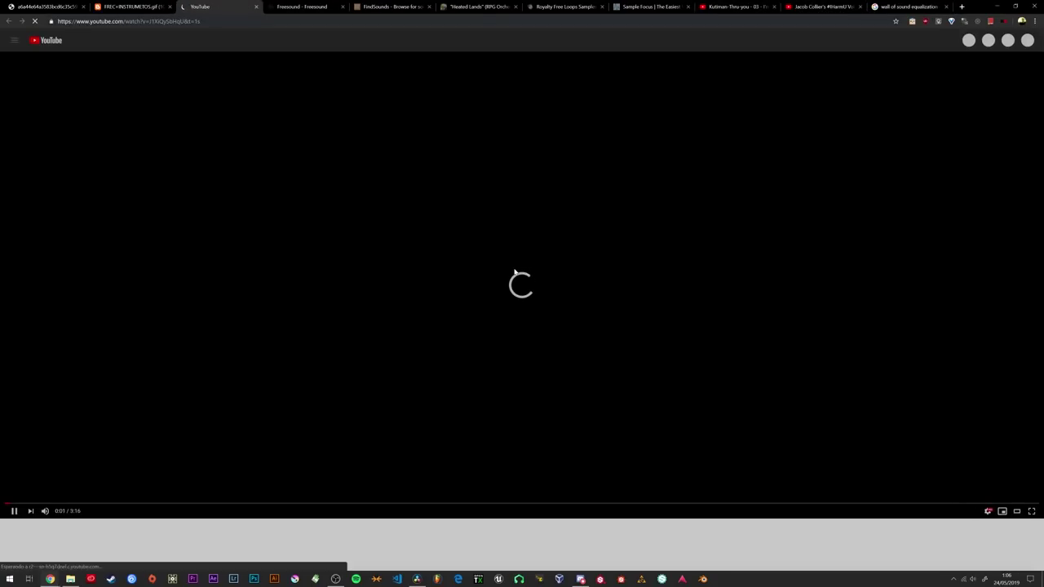
key("f")
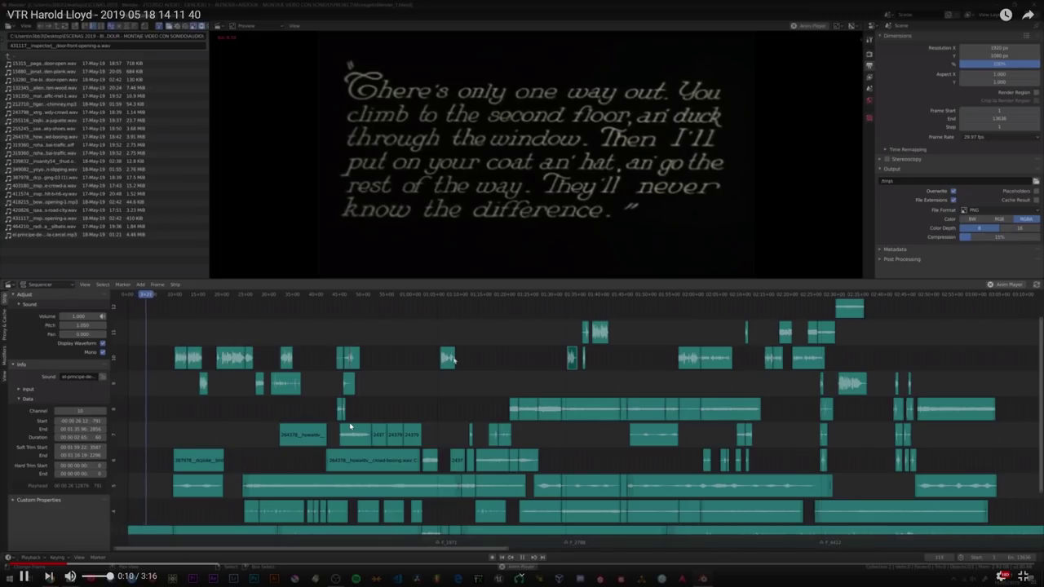
left_click(71, 577)
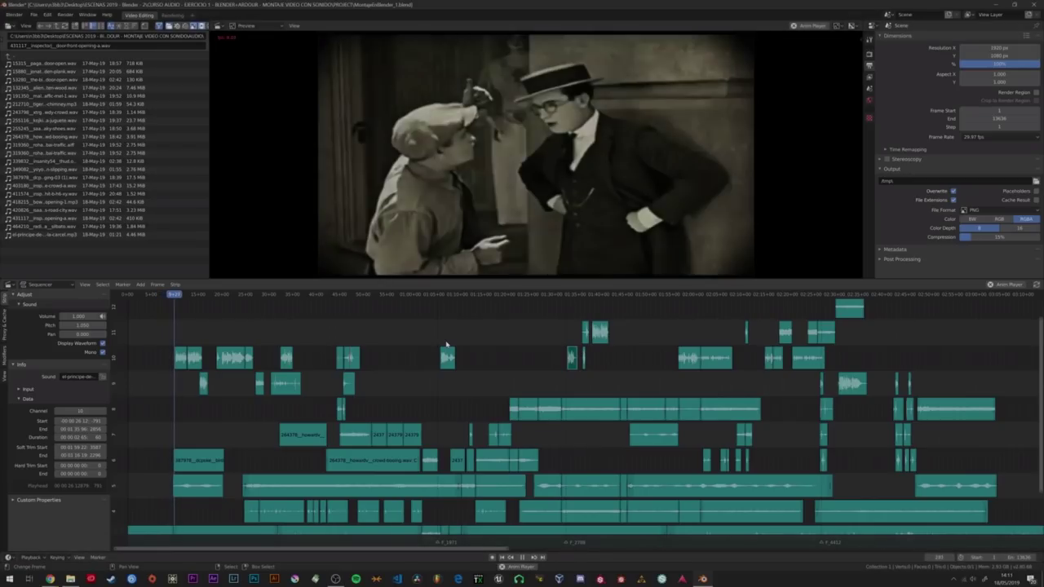
mouse_move(79, 334)
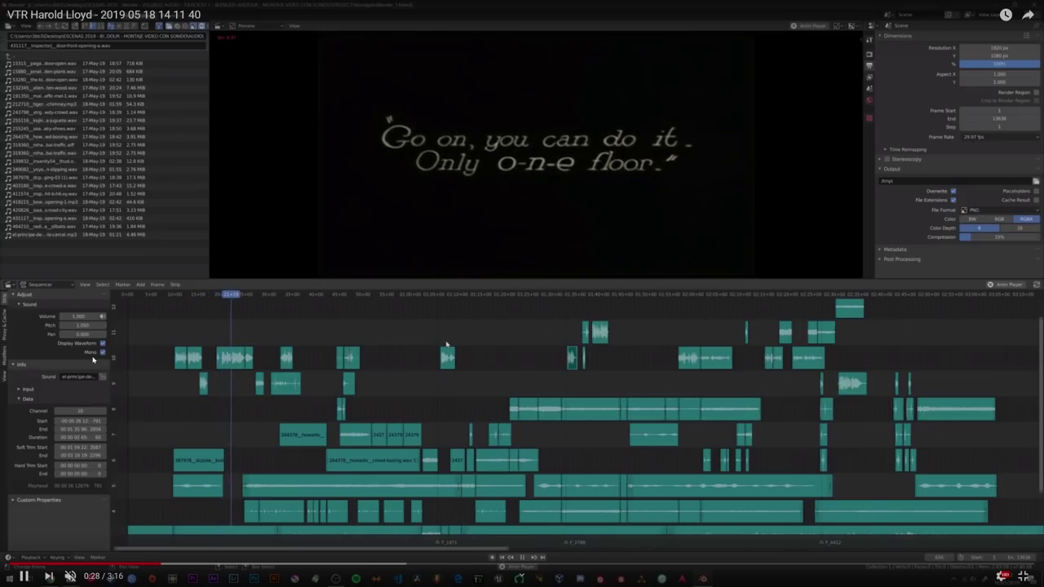
left_click(341, 317)
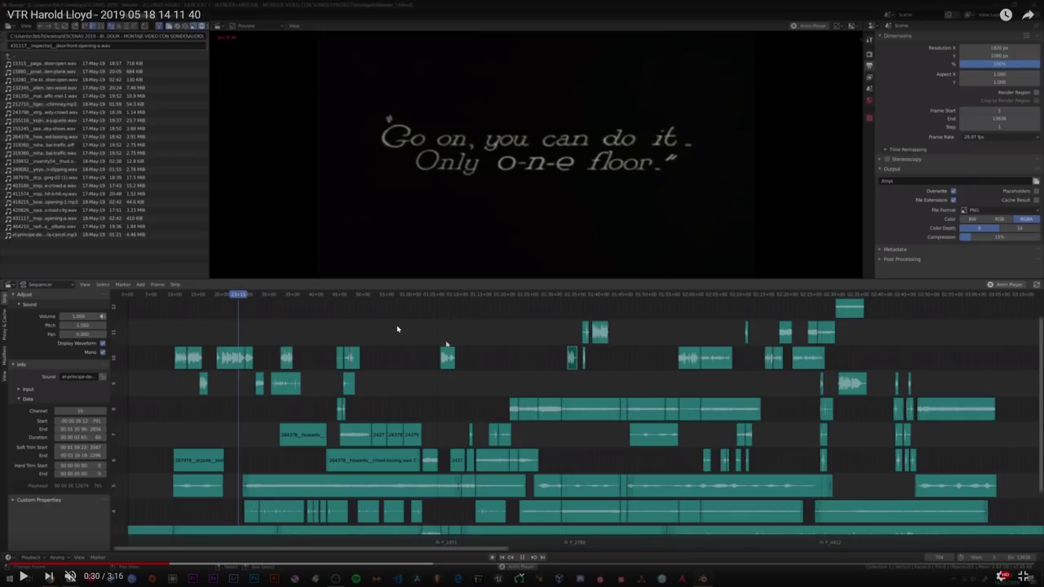
key("Escape")
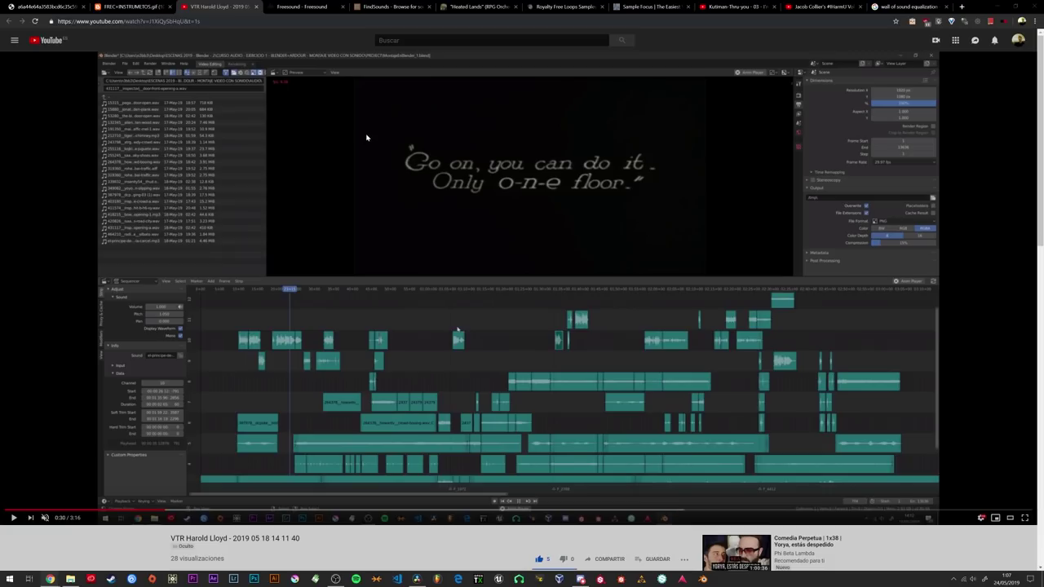
Look through the Kutiman, Jacob Collier and Heated Lands tabs, then reload the suspended Freesound page.
left_click(726, 10)
left_click(815, 8)
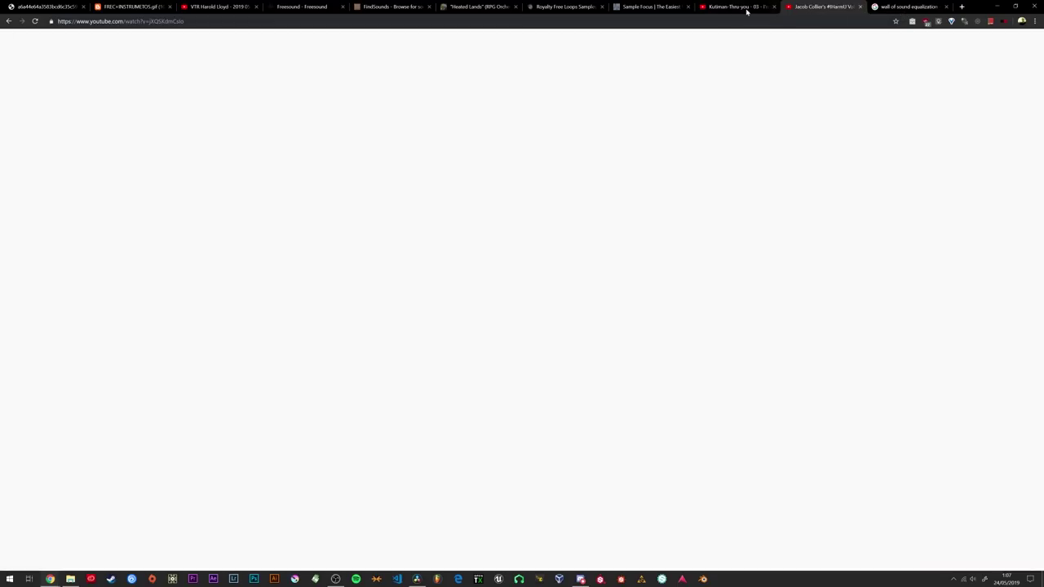
left_click(654, 10)
left_click(477, 6)
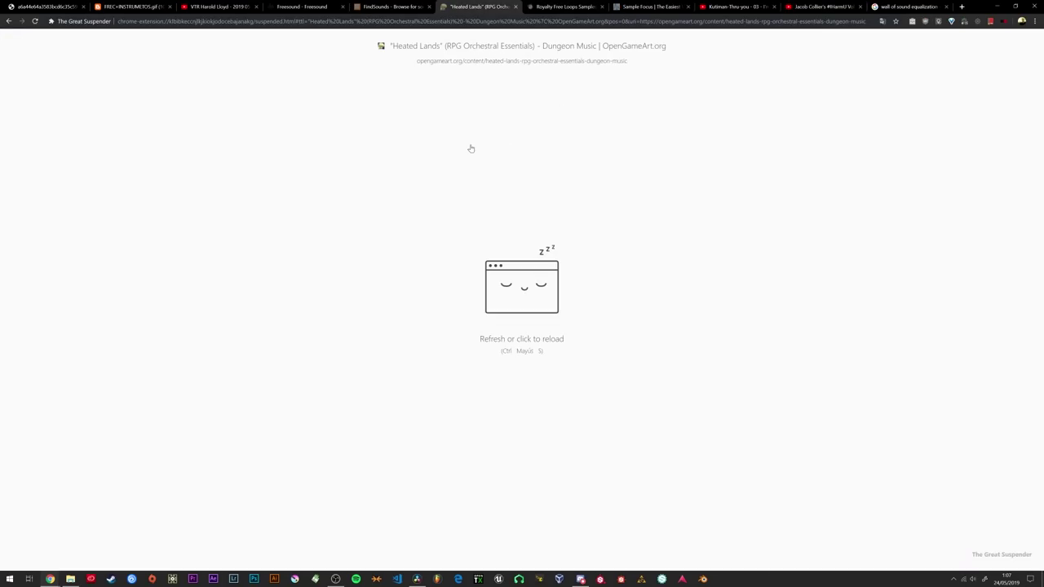
left_click(302, 6)
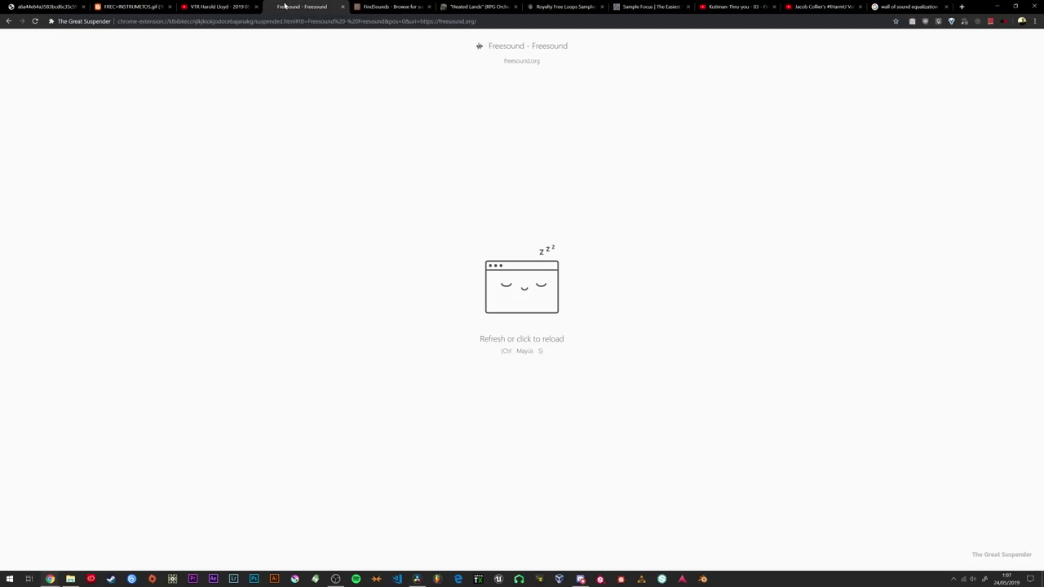
left_click(421, 188)
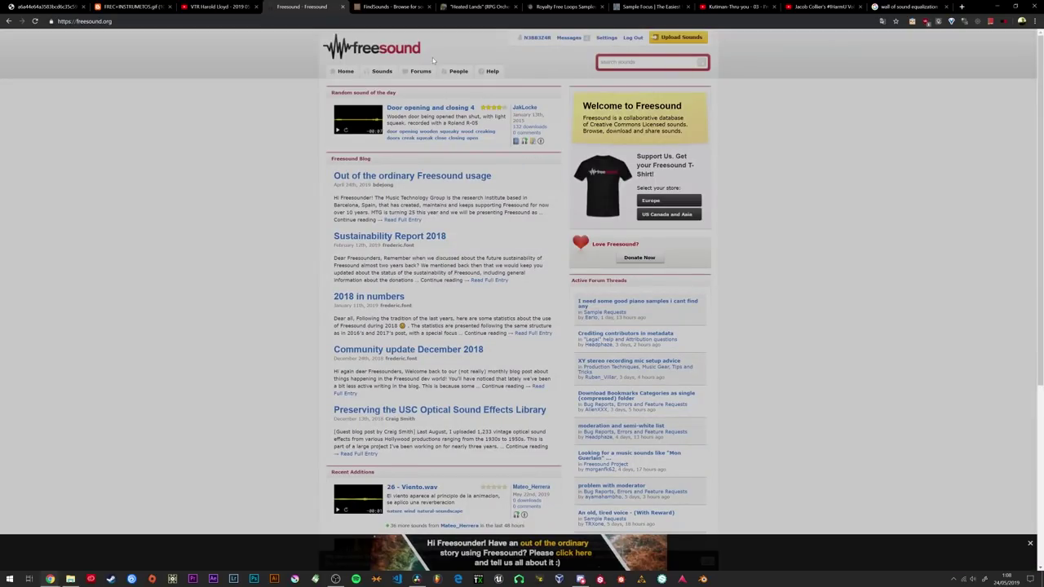
Cycle through the tabs back to Freesound, then move on to the FindSounds site.
key("ctrl+Tab")
key("ctrl+Tab")
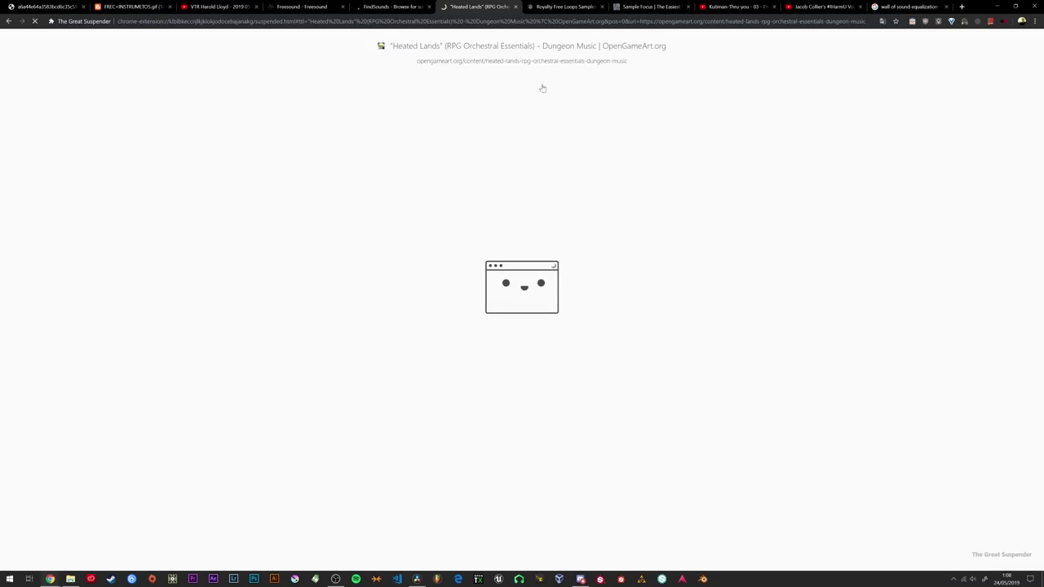
key("ctrl+Tab")
key("ctrl+Tab")
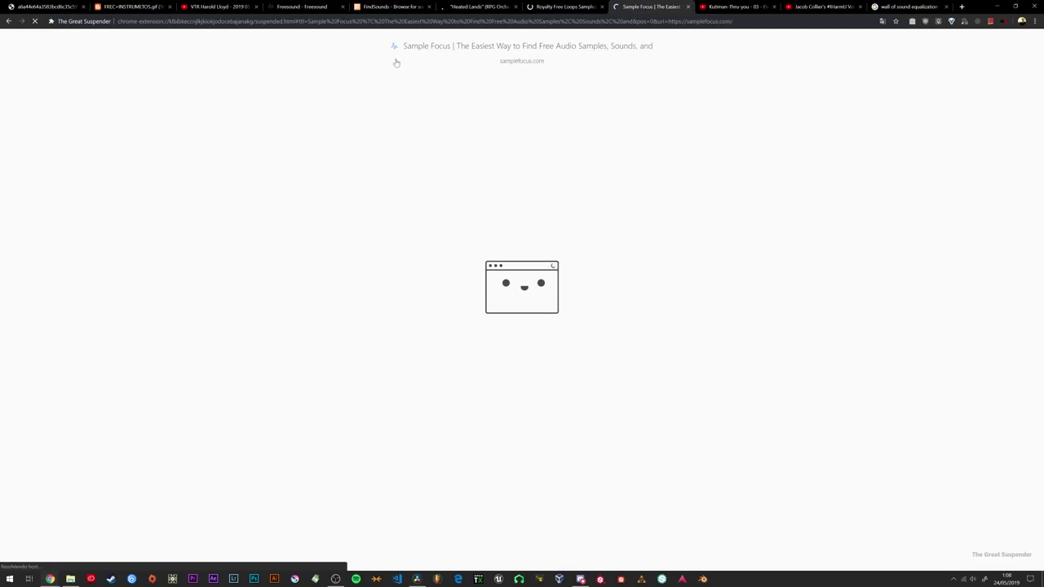
key("ctrl+4")
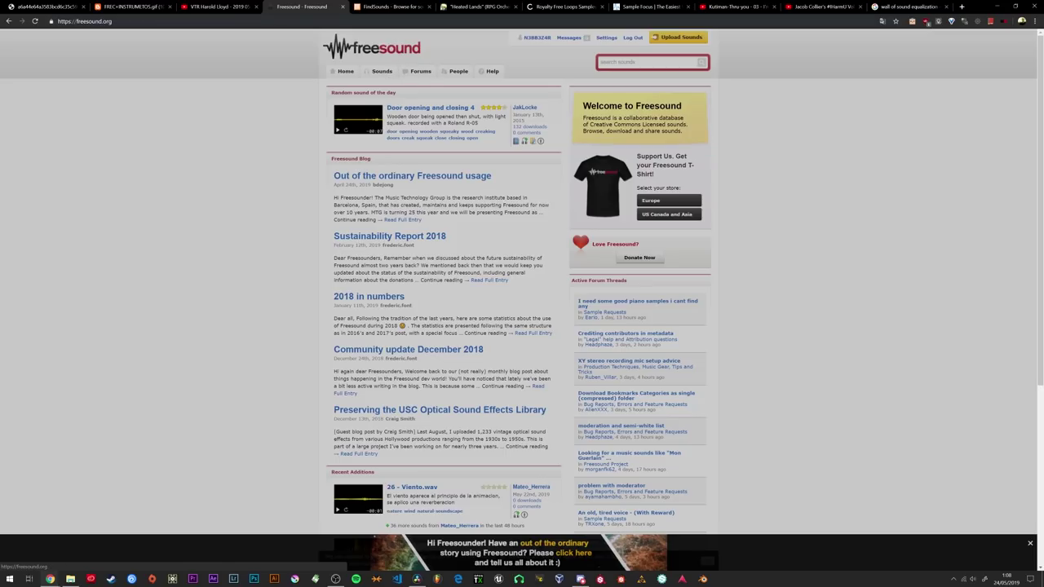
left_click(387, 8)
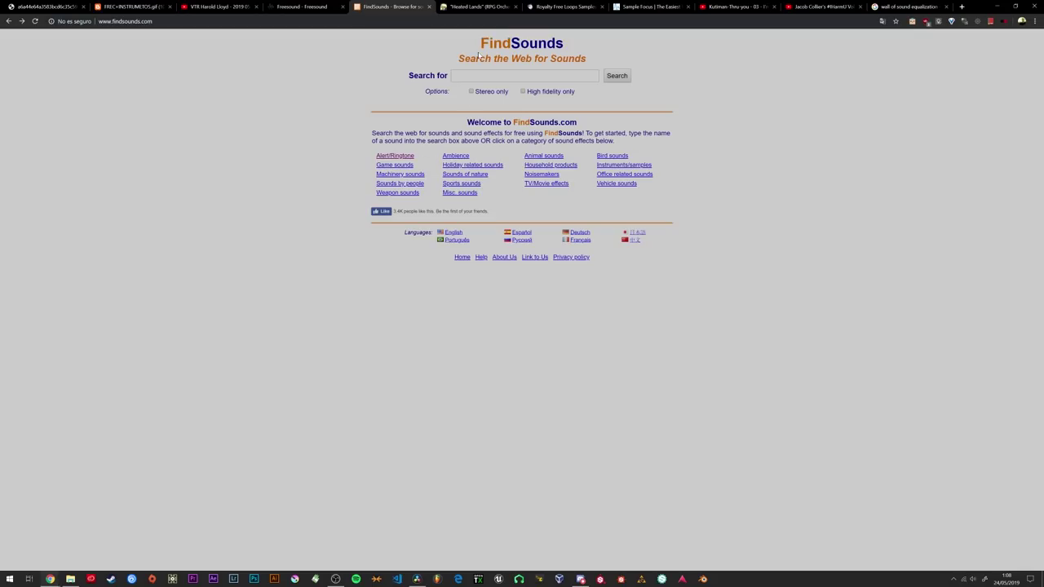
Play and then stop the 'Heated Lands' track preview on OpenGameArt.org.
left_click(489, 8)
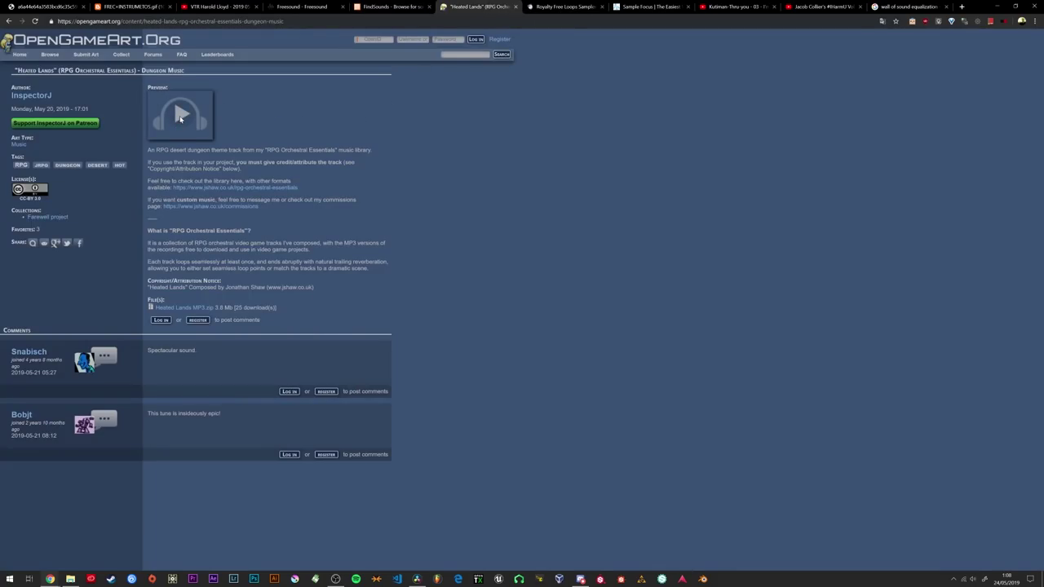
left_click(180, 118)
left_click(180, 117)
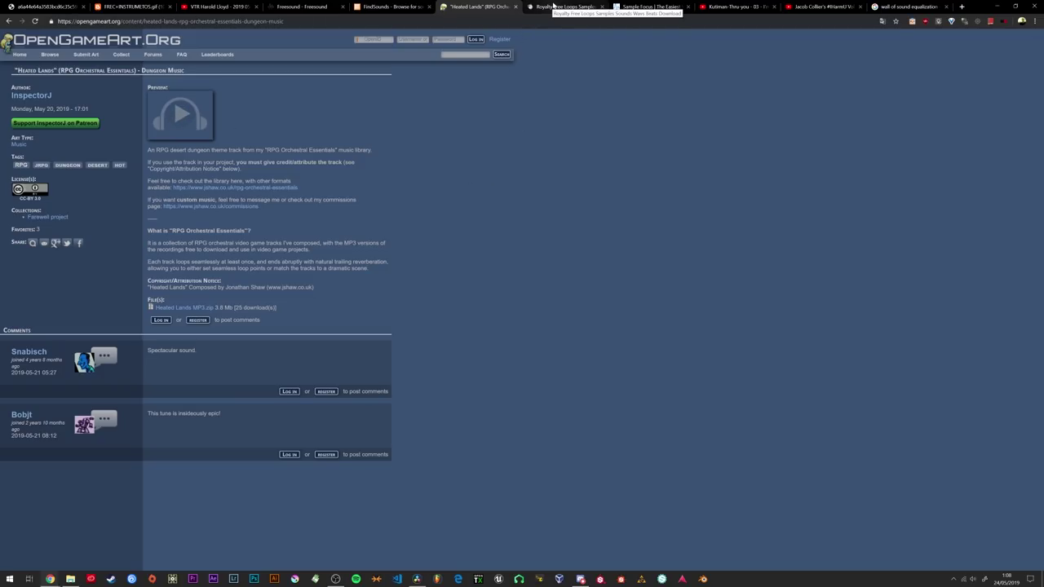
Browse the Looperman and Sample Focus sites, close Sample Focus, and minimise Chrome.
left_click(553, 7)
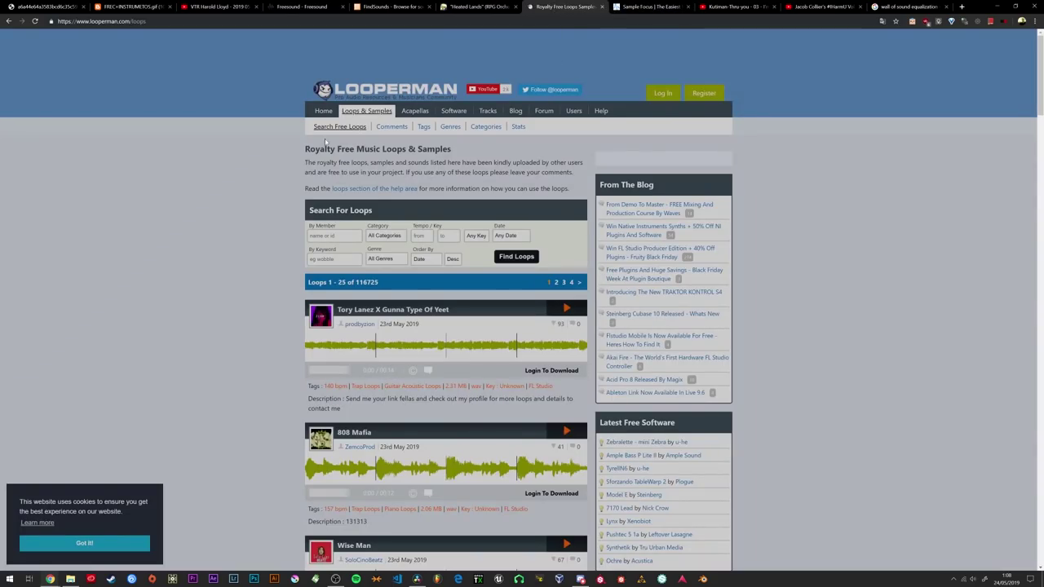
scroll(416, 216, "down", 1)
scroll(417, 224, "down", 2)
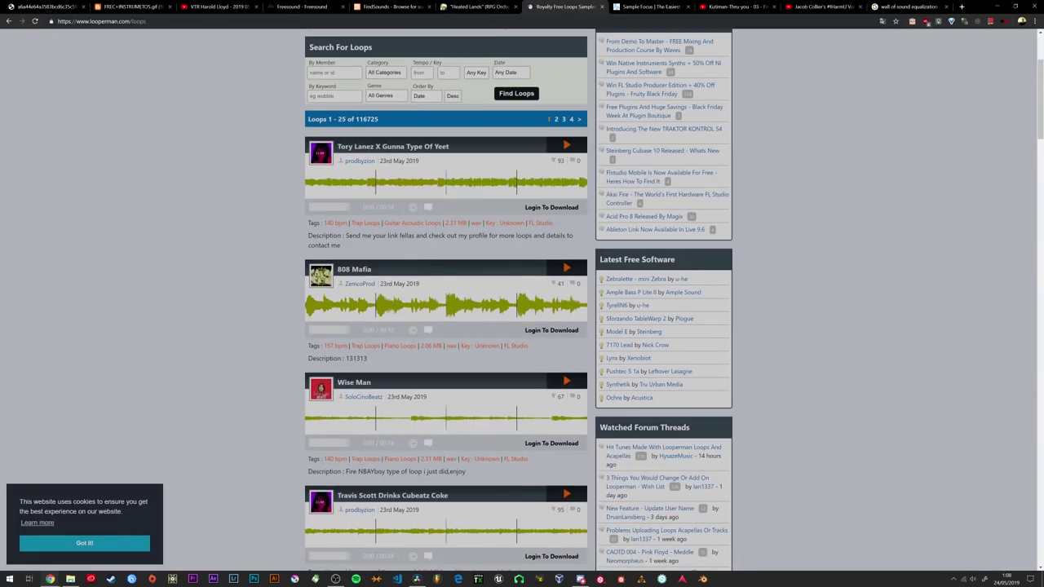
left_click(649, 6)
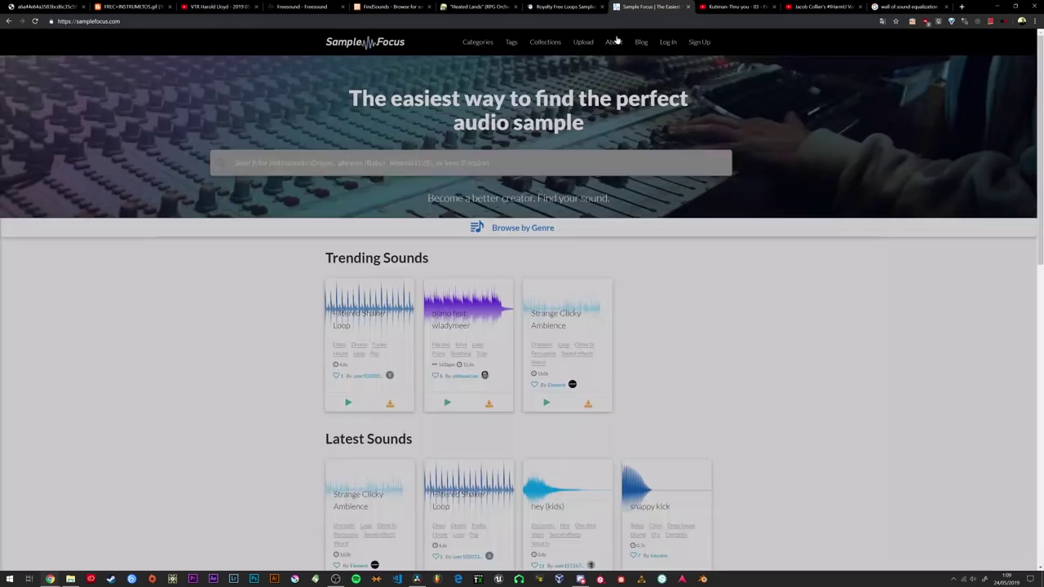
scroll(471, 281, "down", 1)
scroll(471, 275, "down", 1)
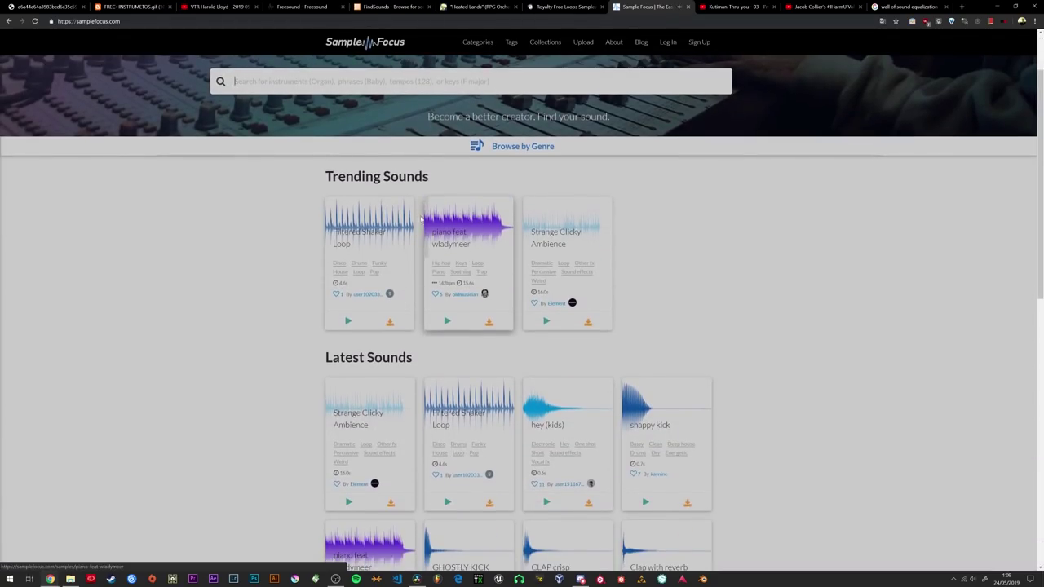
middle_click(637, 9)
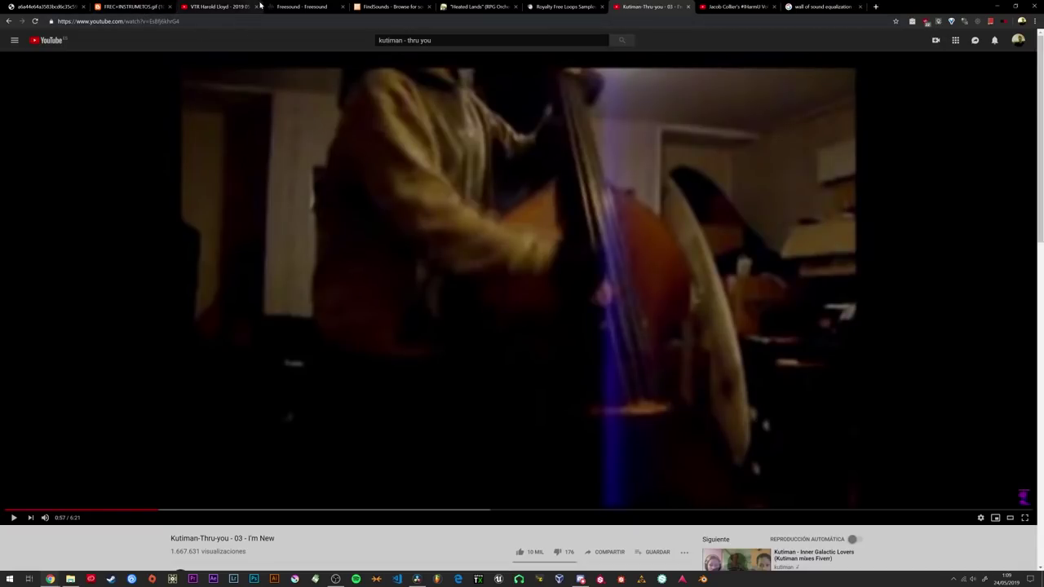
left_click(996, 6)
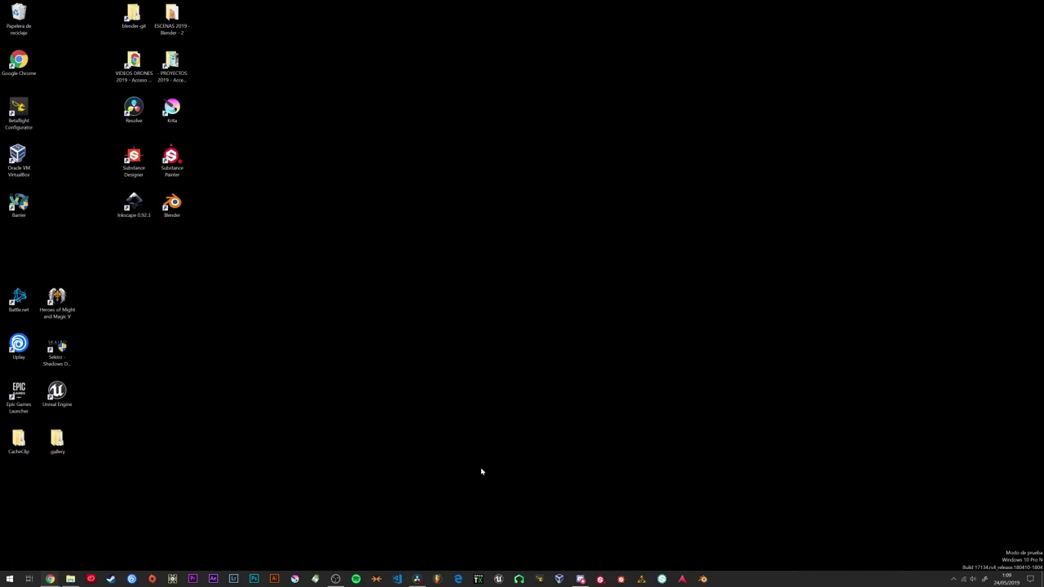
Bring Resolve back, return the playhead to the start, solo track A1, and move to 01:00:04:04.
left_click(417, 579)
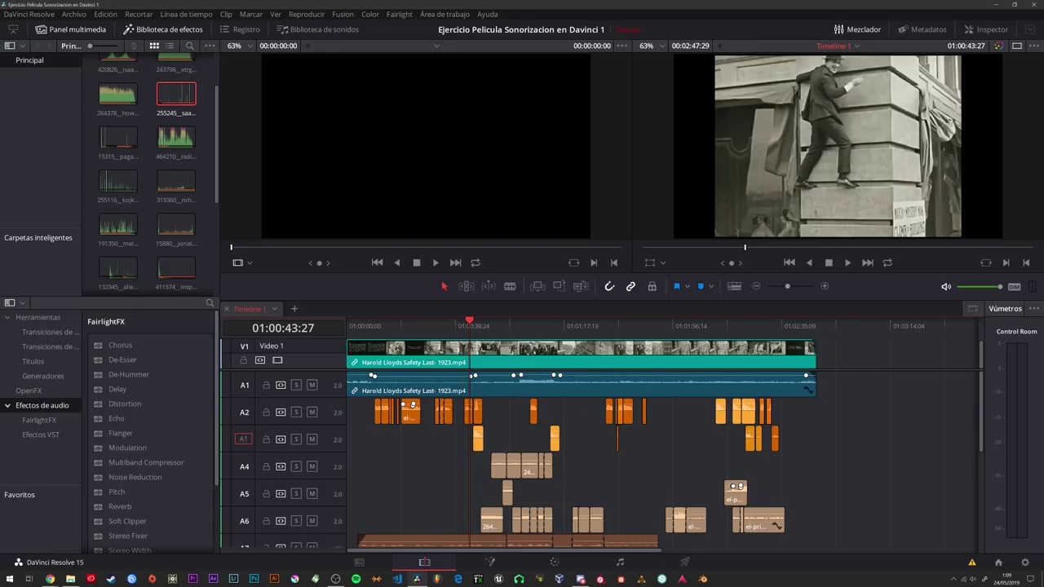
left_click(397, 325)
key("Home")
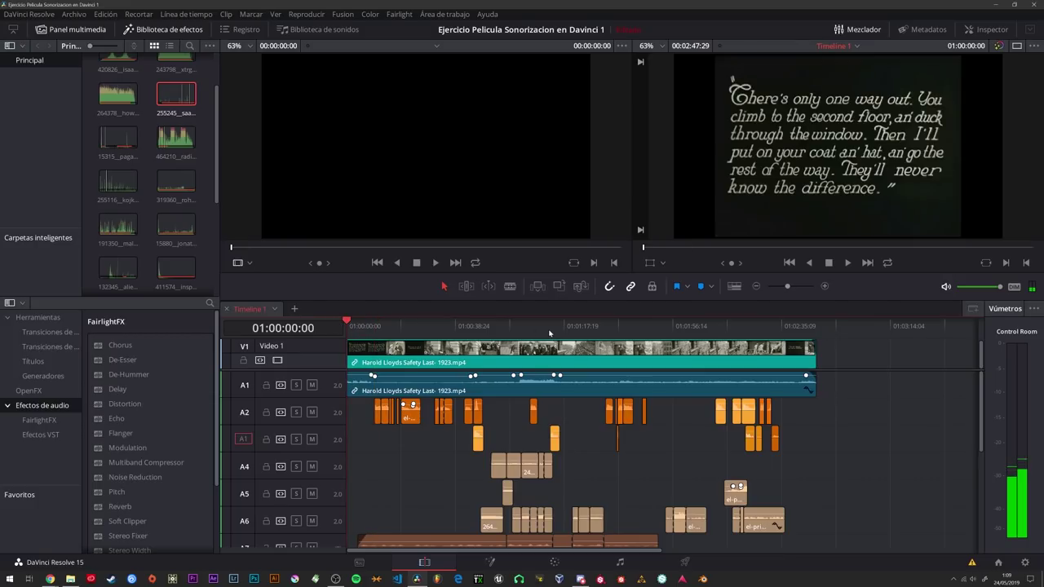
left_click(296, 386)
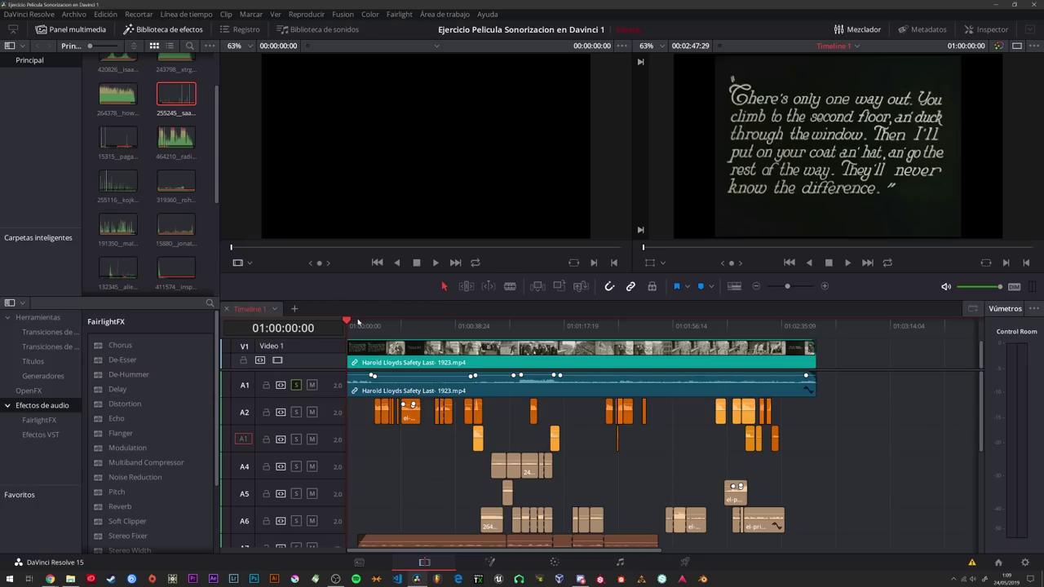
left_click(357, 323)
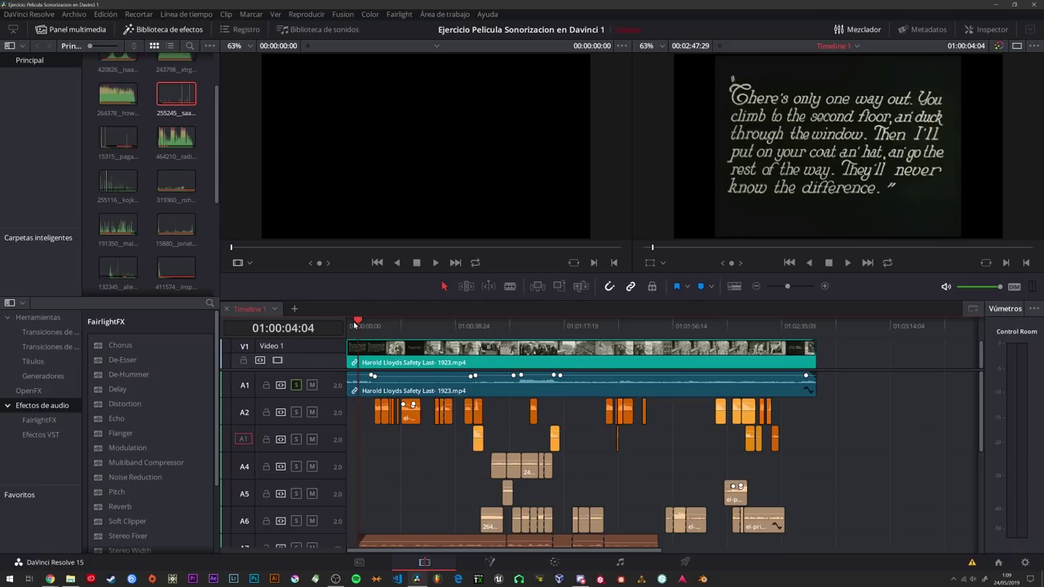
Play the opening scene from 01:00:10:00.
scroll(400, 424, "down", 5)
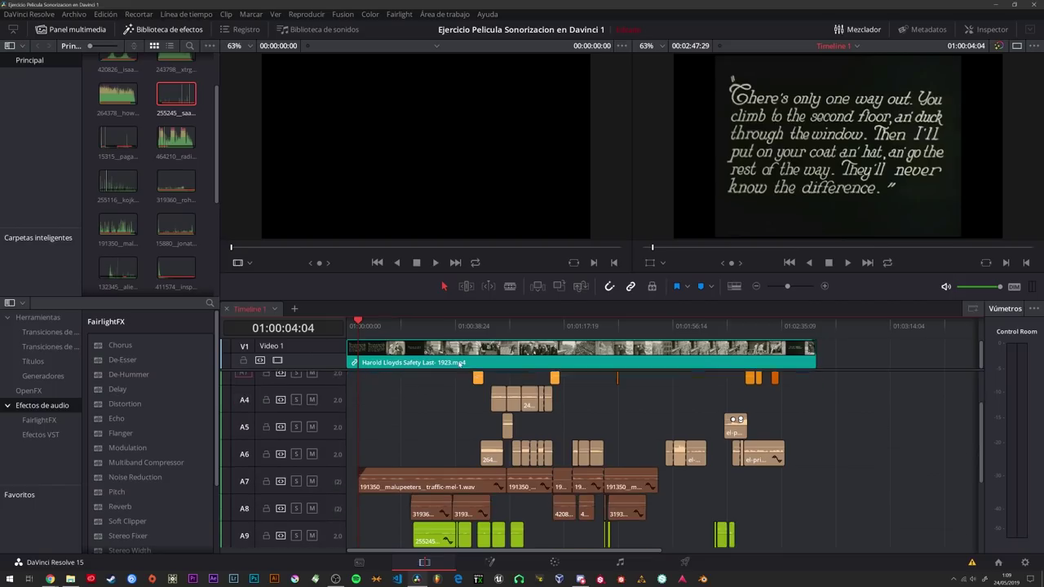
scroll(461, 485, "up", 5)
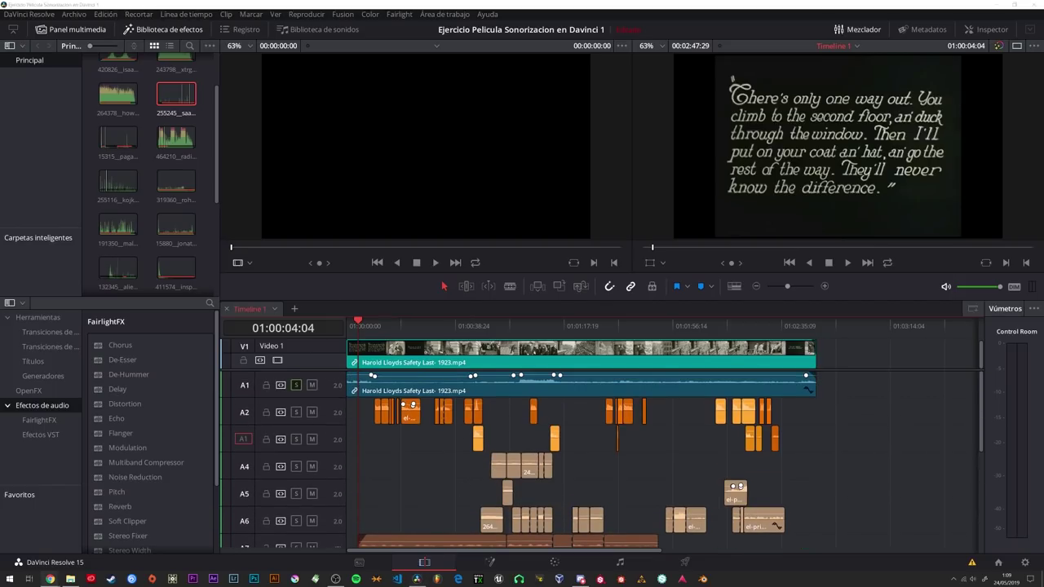
scroll(429, 476, "down", 2)
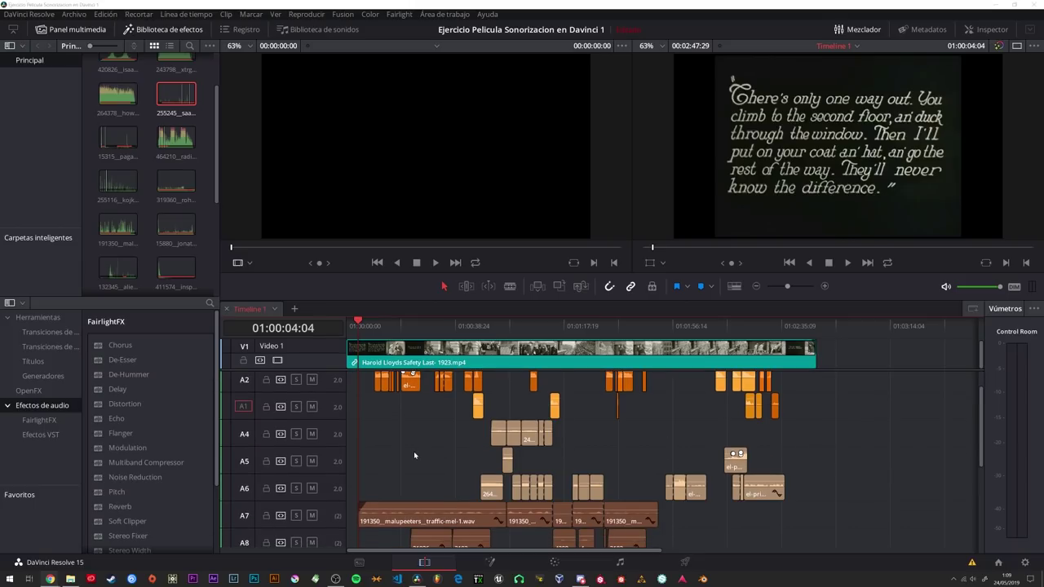
scroll(412, 450, "down", 1)
left_click(374, 326)
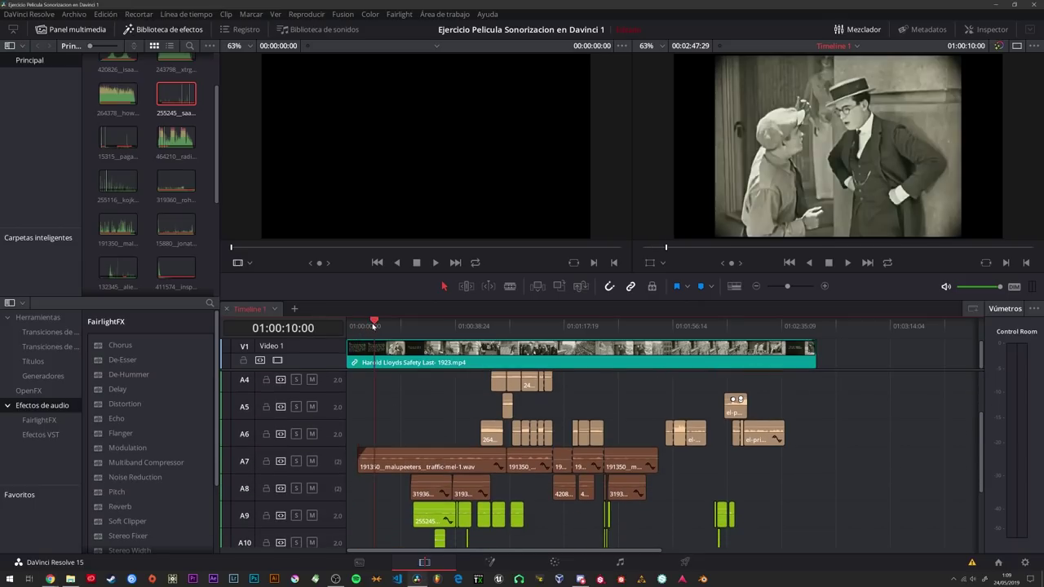
scroll(374, 396, "up", 3)
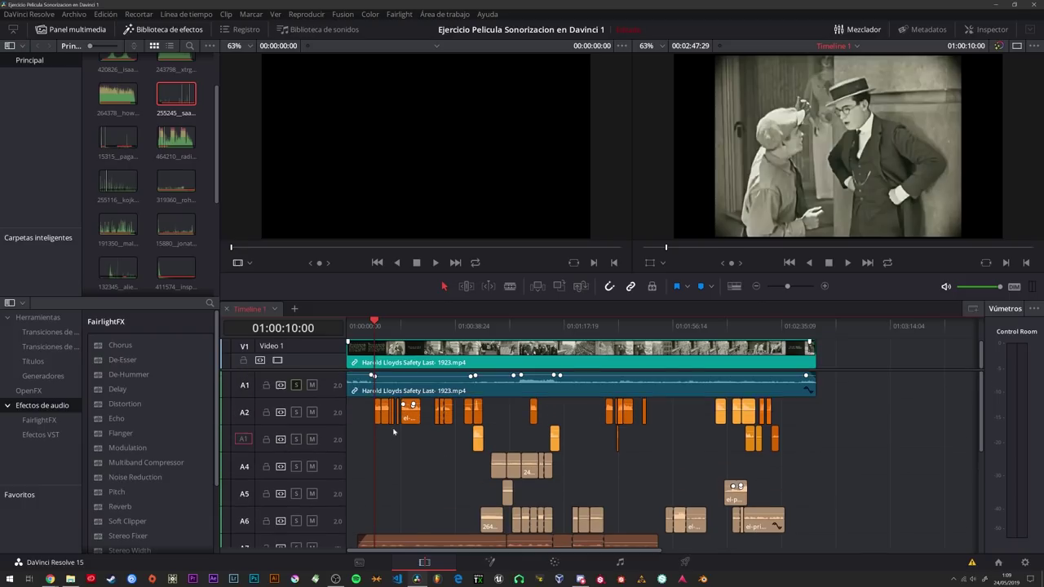
left_click(389, 323)
left_click(374, 325)
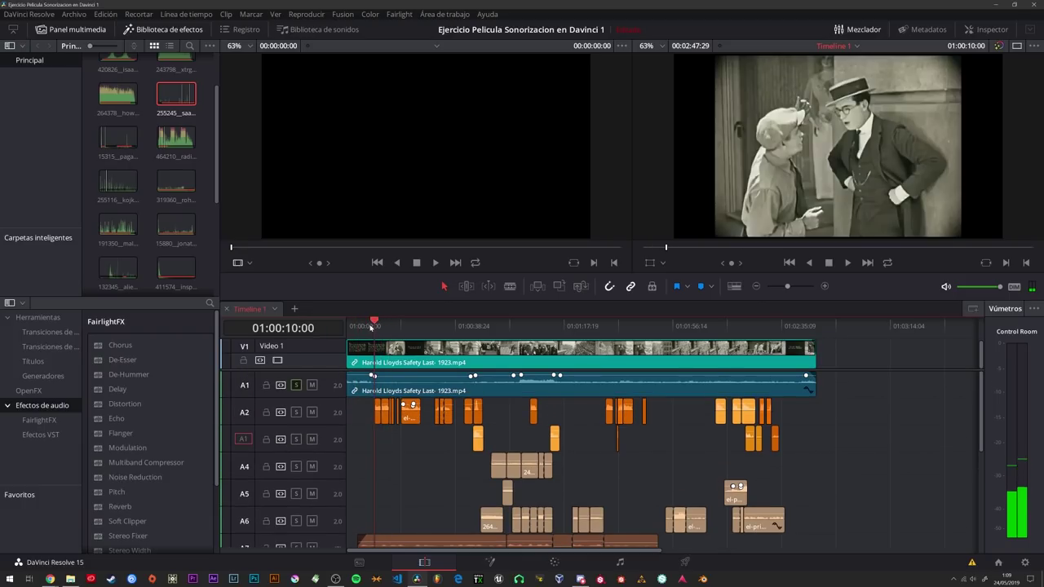
key("space")
key("space")
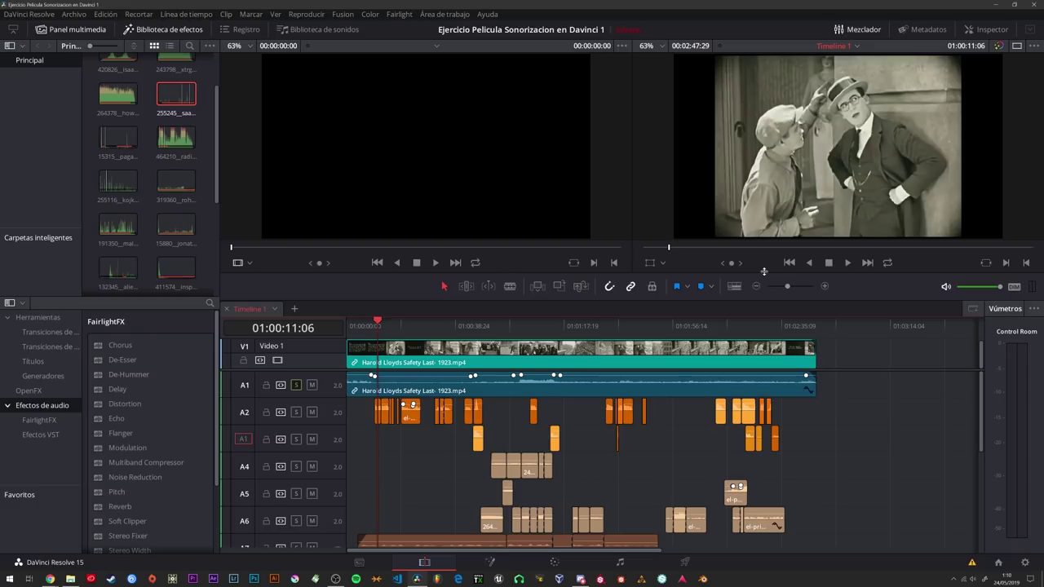
Solo the traffic sound tracks A7 and A8.
scroll(417, 454, "down", 3)
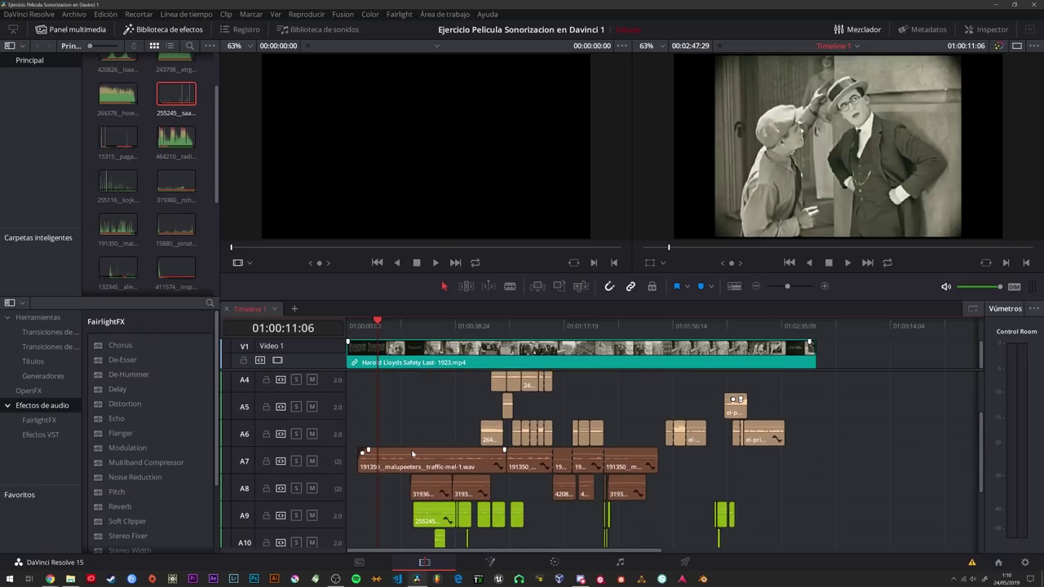
scroll(399, 456, "down", 2)
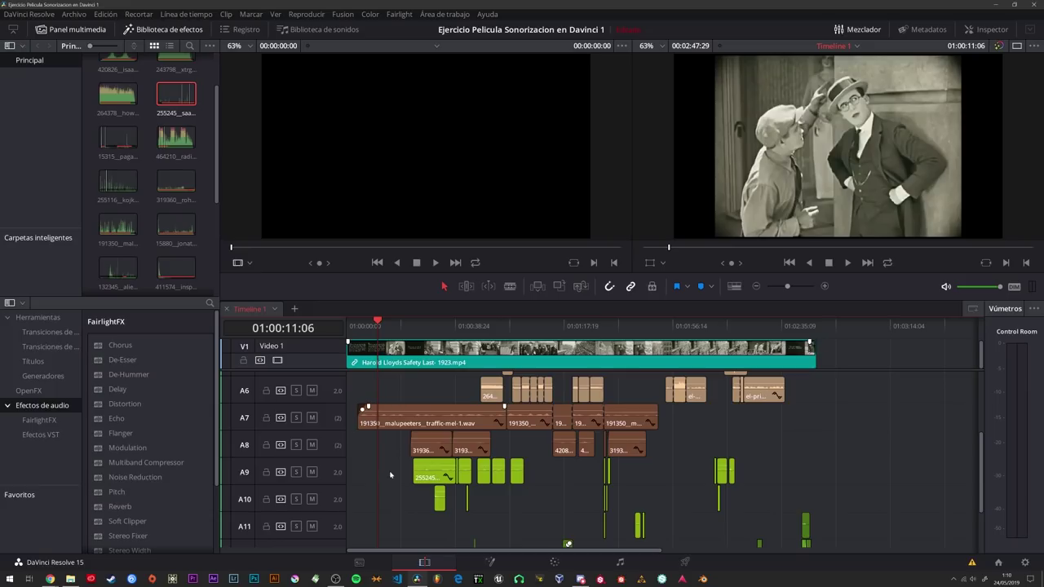
left_click(295, 417)
left_click(295, 445)
Play from the opening title card with A7 and A8 soloed, then park at 01:00:26:19.
scroll(386, 404, "up", 5)
scroll(392, 444, "down", 3)
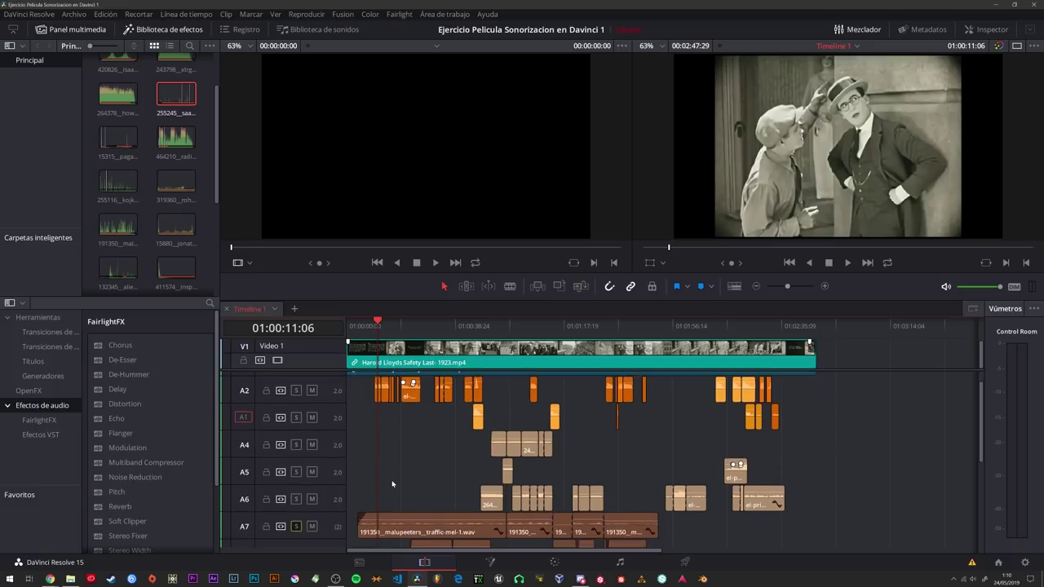
left_click_drag(371, 326, 369, 326)
key("space")
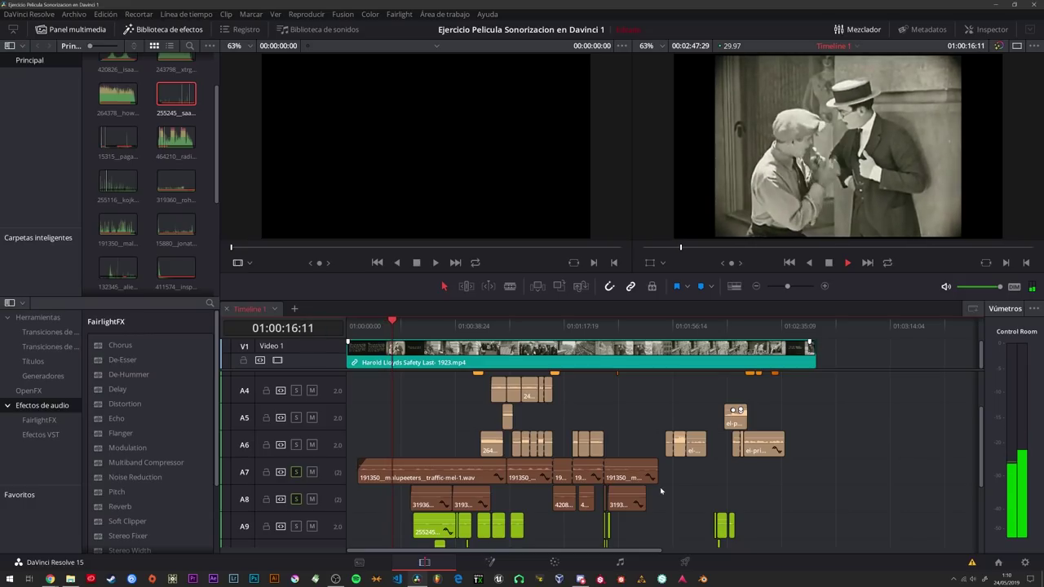
key("space")
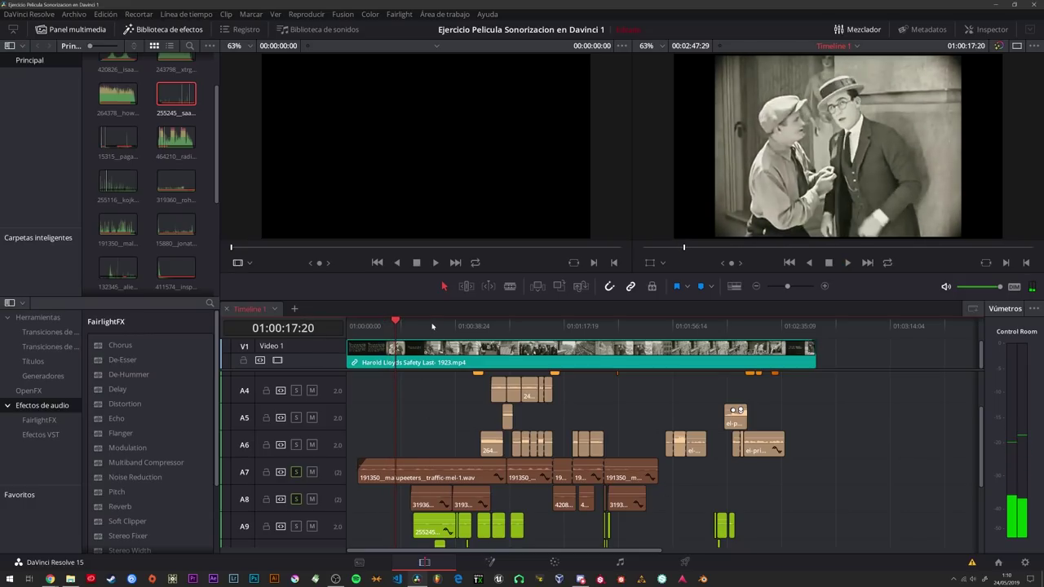
left_click_drag(439, 327, 425, 327)
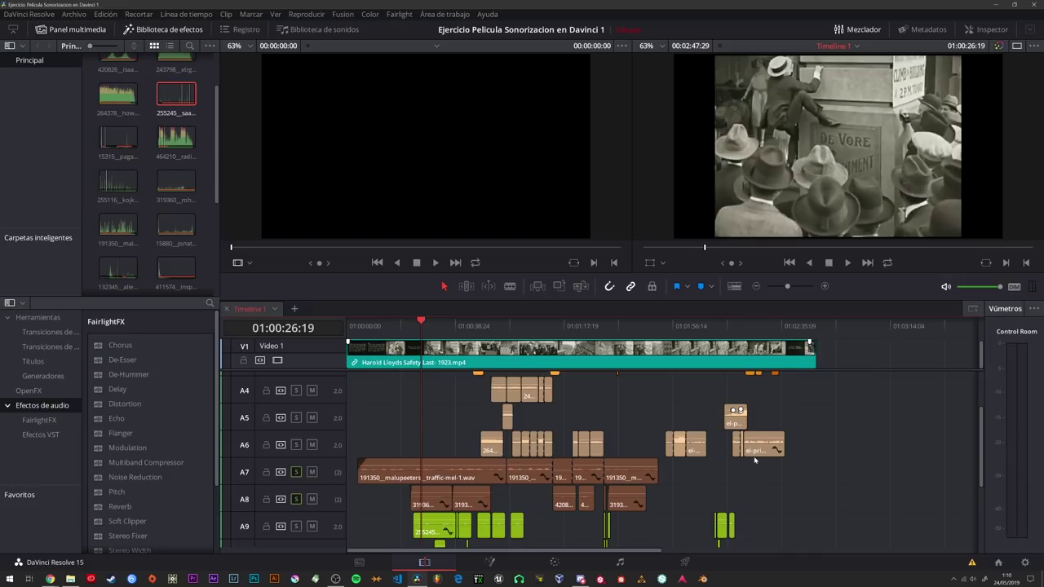
left_click(450, 438)
Play from the 'Go on, you can do it' title card into the climb, parking at 01:00:44:15.
key("Left")
scroll(454, 443, "up", 1)
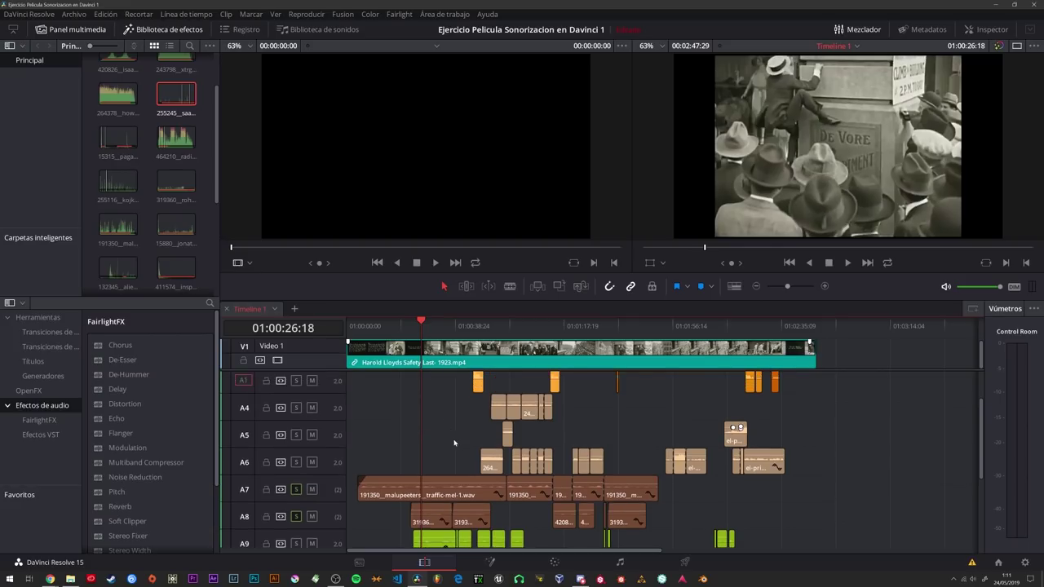
scroll(454, 443, "up", 3)
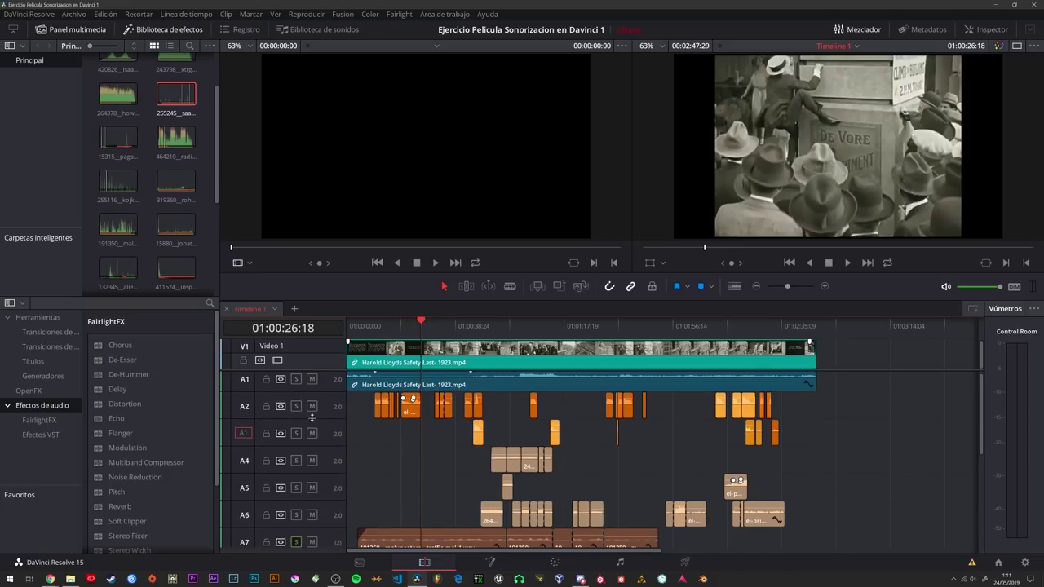
scroll(323, 461, "down", 3)
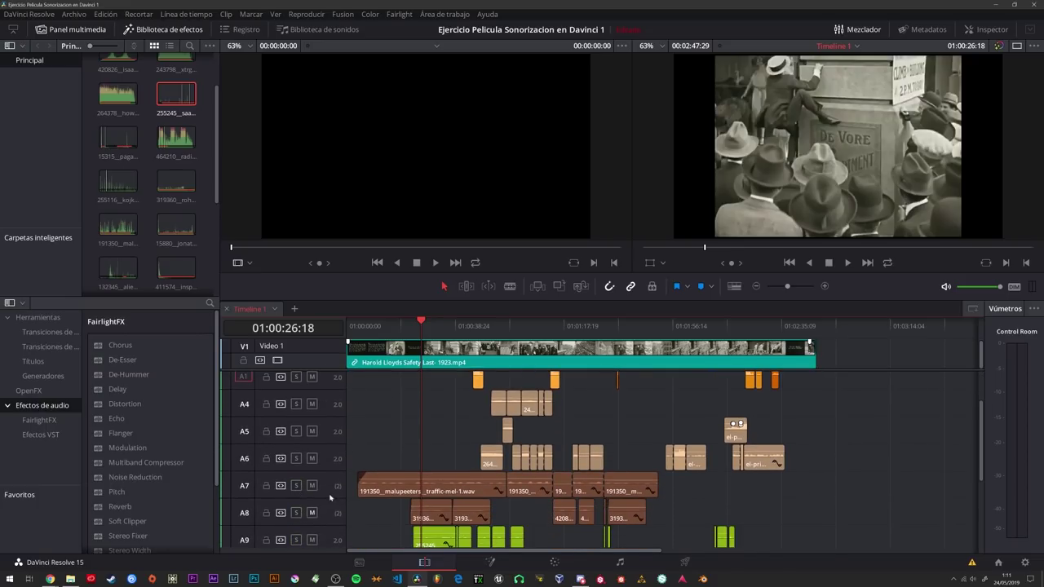
scroll(330, 498, "up", 3)
left_click(402, 324)
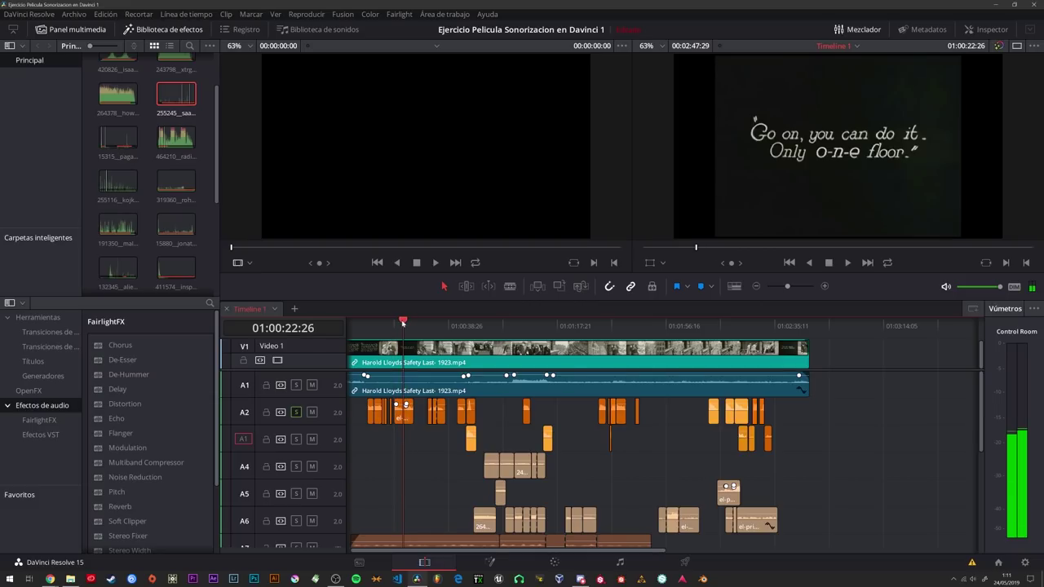
left_click_drag(402, 323, 428, 336)
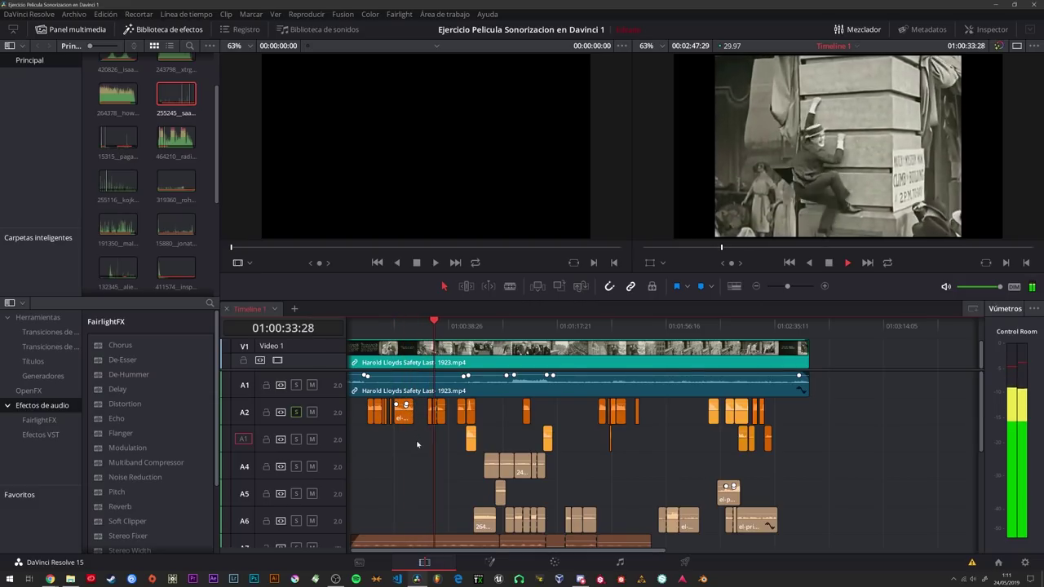
key("space")
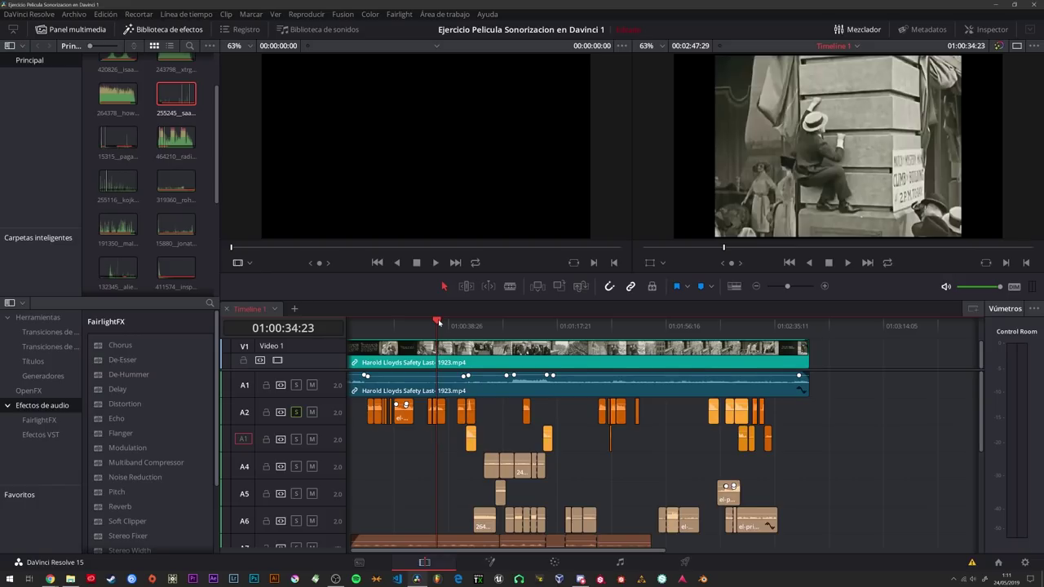
left_click_drag(439, 322, 465, 326)
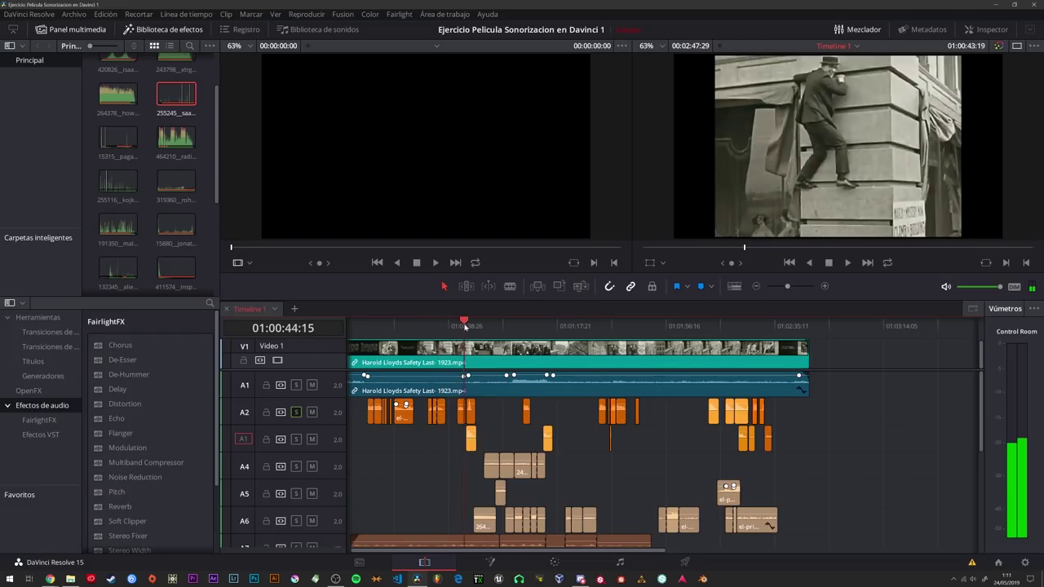
Move the playhead to about 01:00:31:22 and solo the green effects track.
scroll(447, 377, "down", 3)
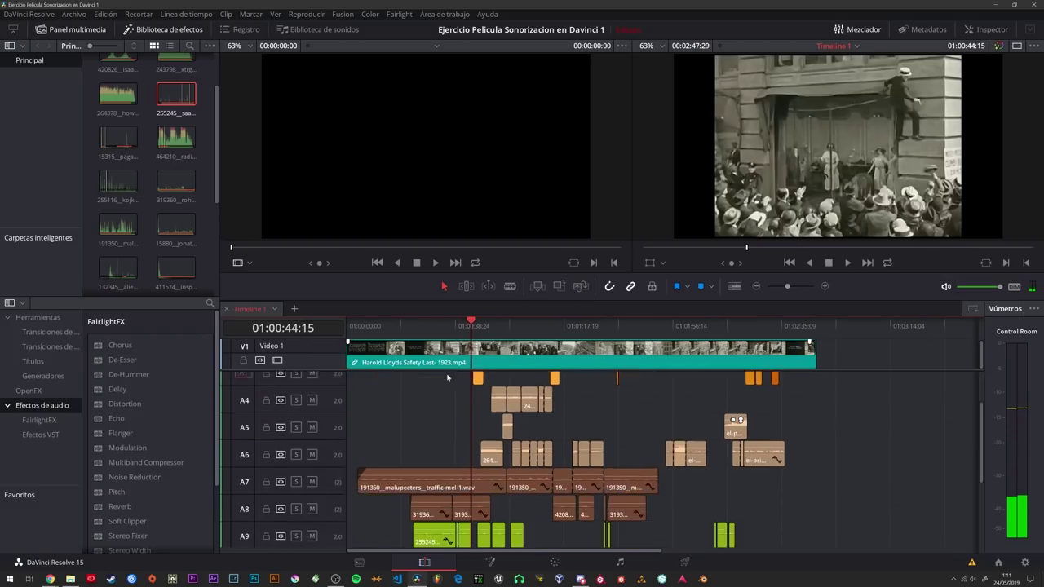
scroll(447, 377, "down", 1)
scroll(457, 367, "down", 1)
scroll(482, 348, "down", 1)
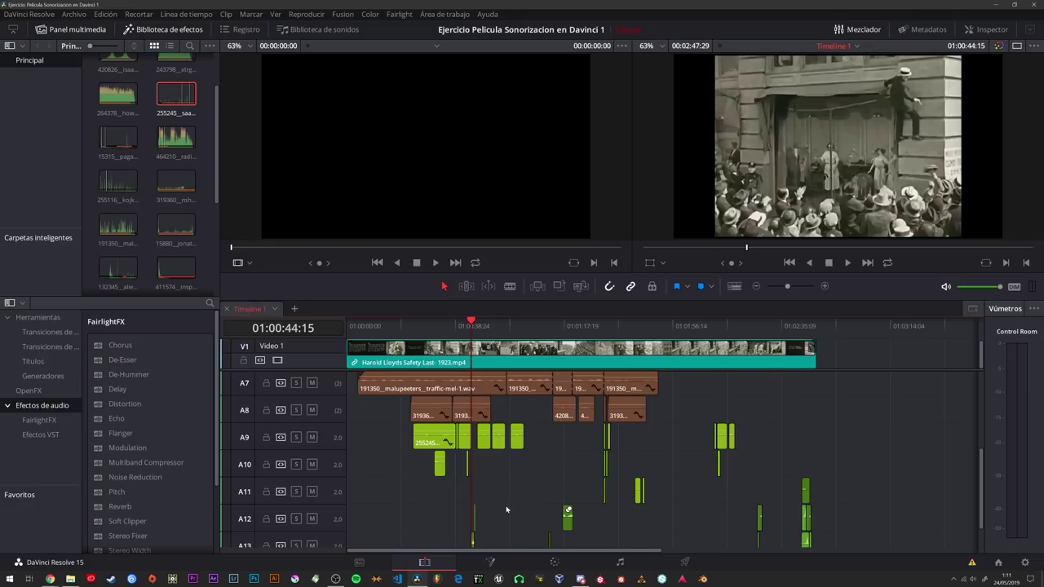
scroll(508, 502, "down", 1)
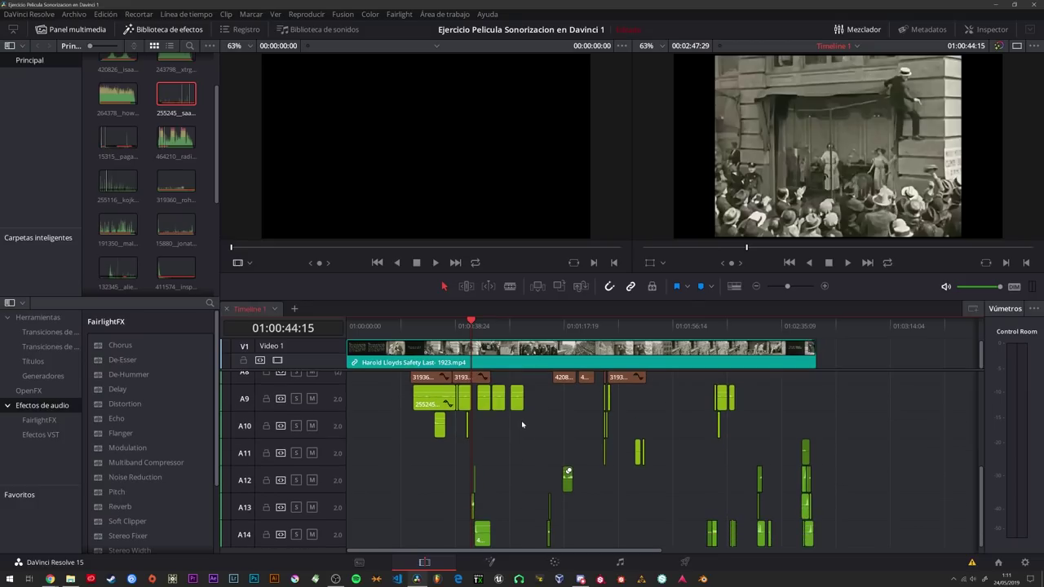
left_click_drag(442, 324, 421, 324)
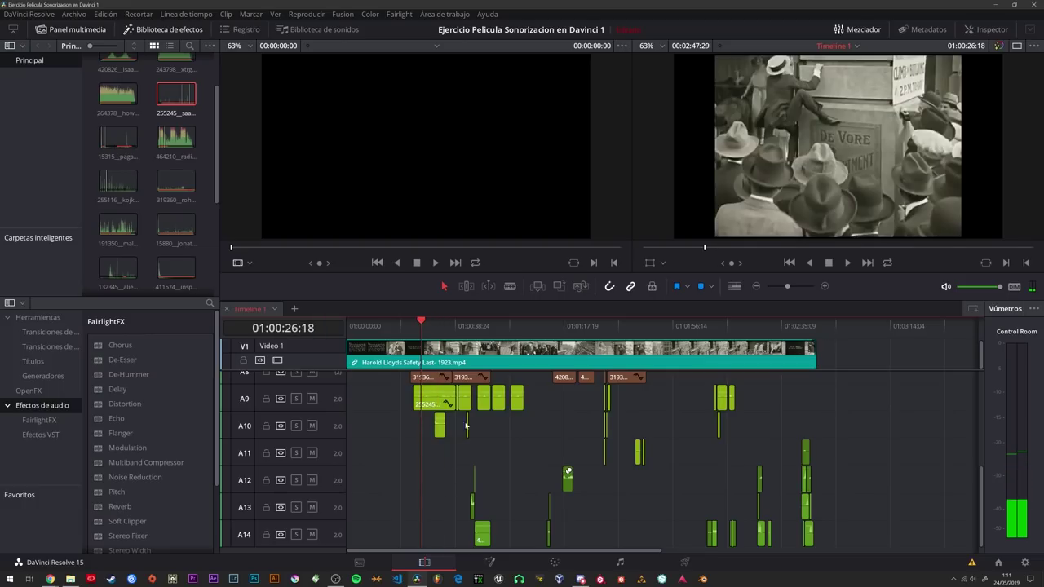
left_click(296, 399)
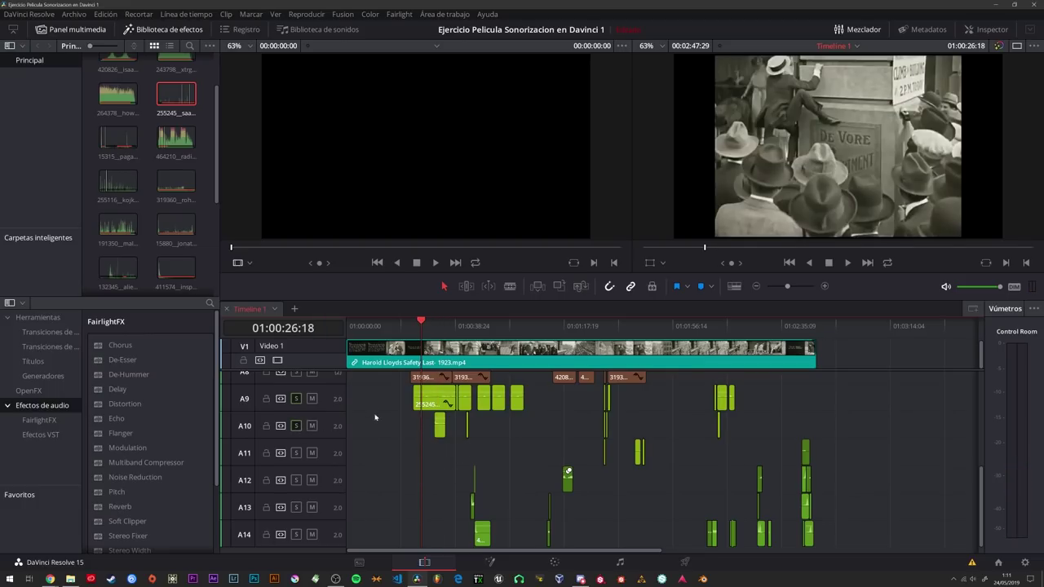
Play from the title card with the effects tracks soloed, then stop.
scroll(377, 418, "up", 4)
scroll(375, 465, "up", 1)
scroll(391, 477, "up", 2)
scroll(406, 484, "up", 1)
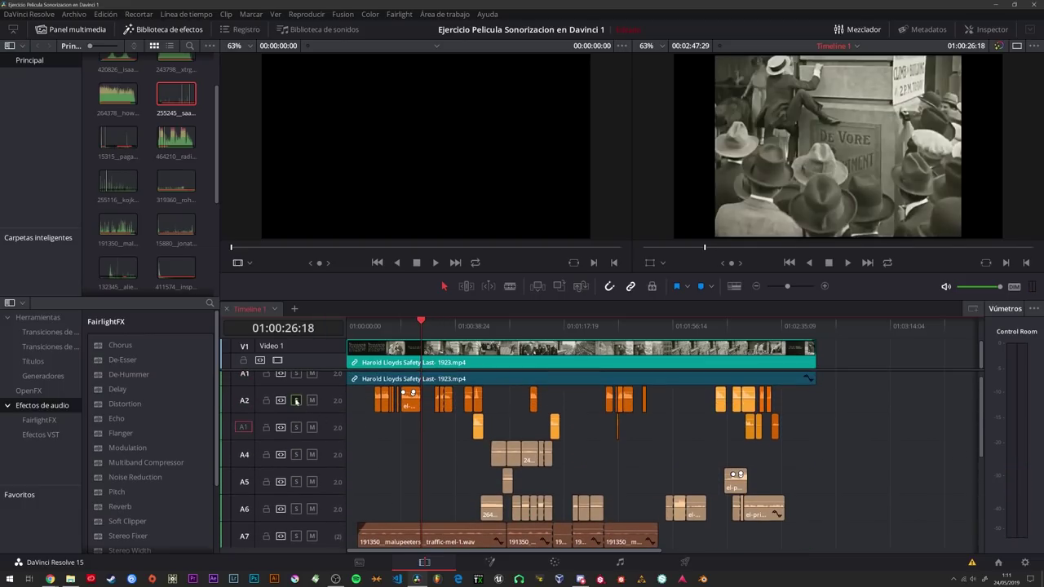
scroll(412, 465, "down", 4)
scroll(425, 405, "down", 1)
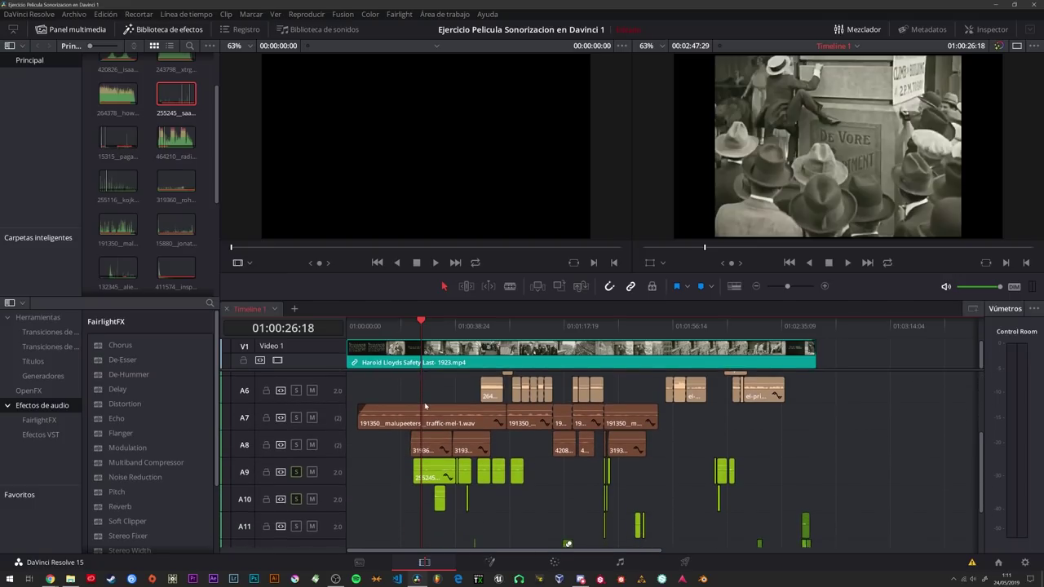
left_click(415, 322)
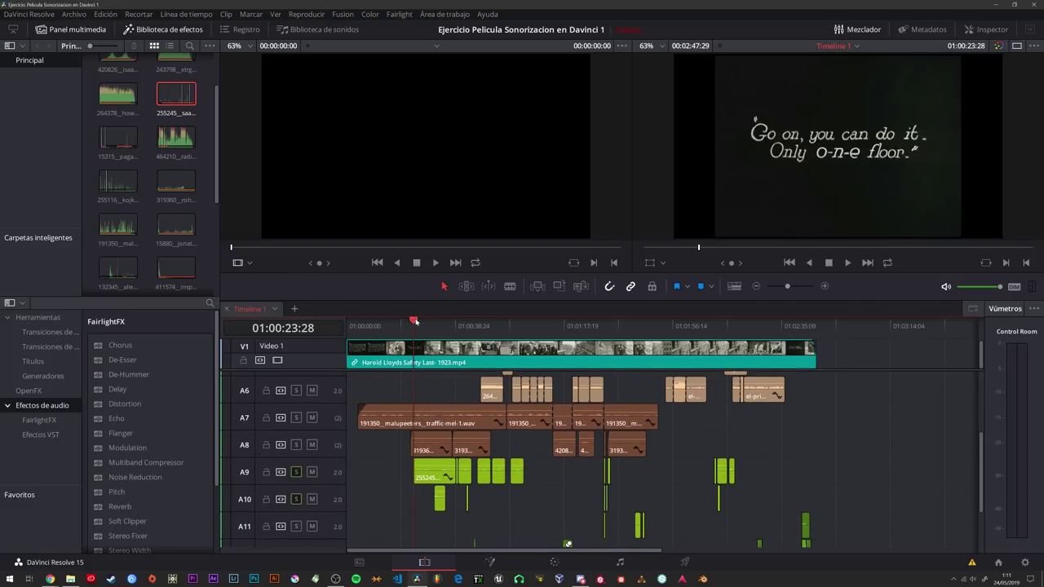
key("space")
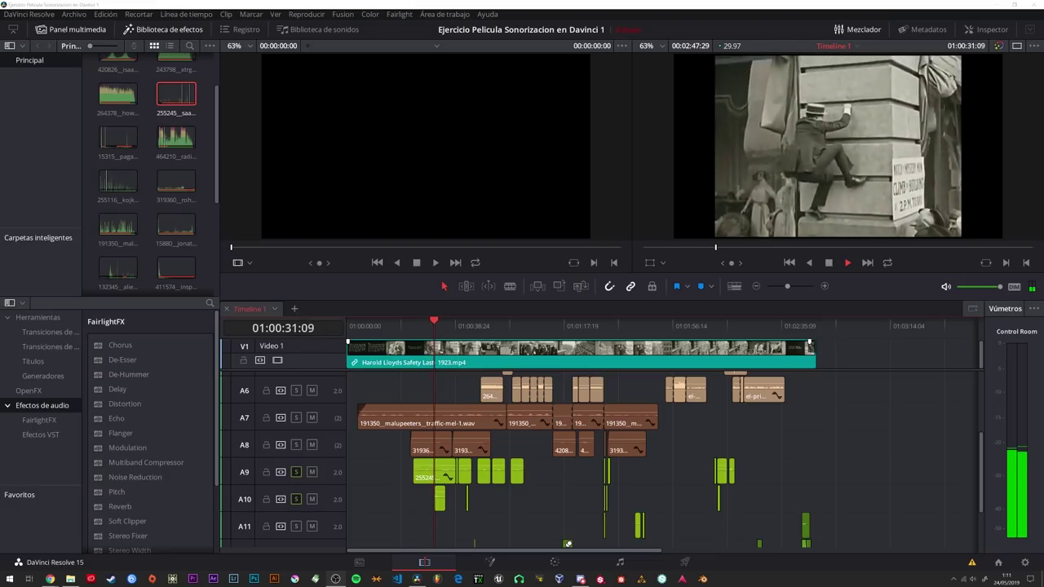
key("space")
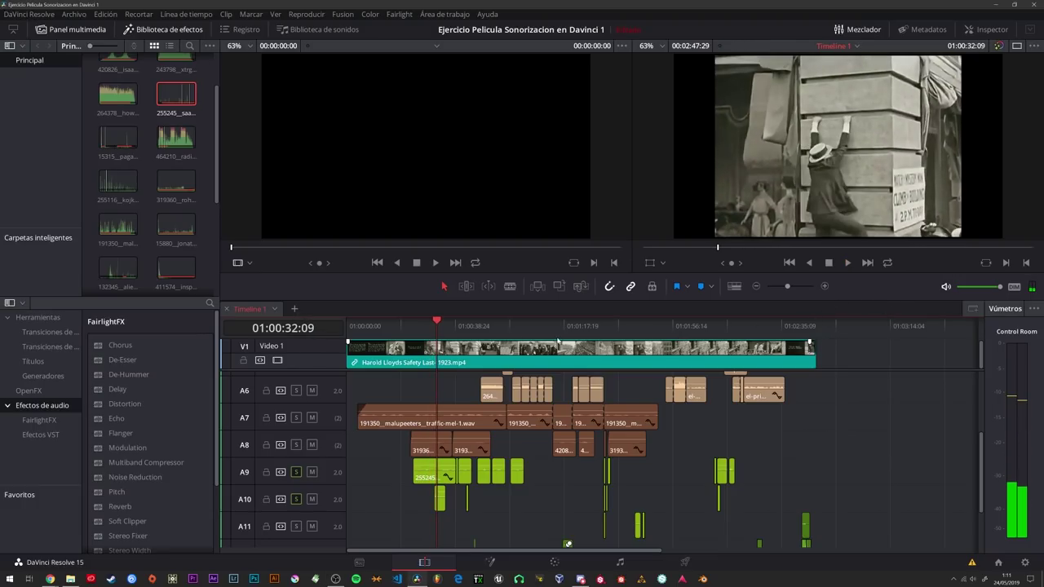
Replay the climb from 01:00:26:19 with the soloed effects.
left_click_drag(437, 325, 425, 324)
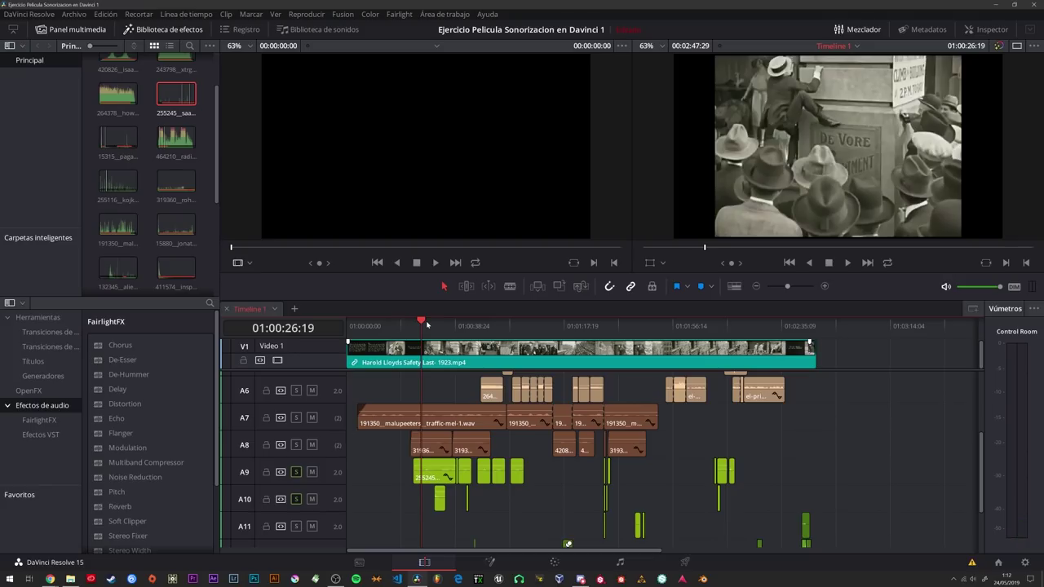
key("space")
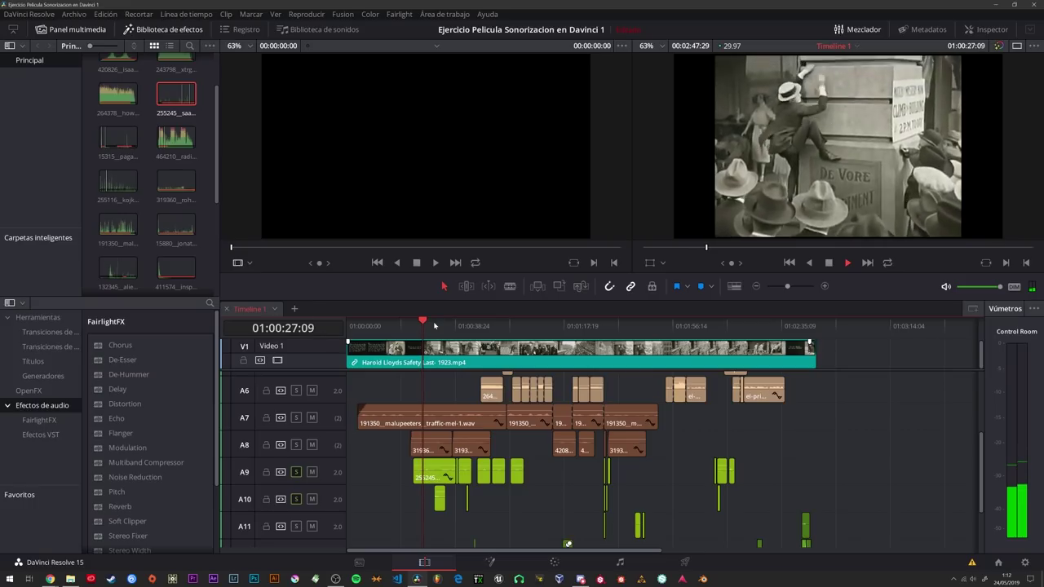
key("space")
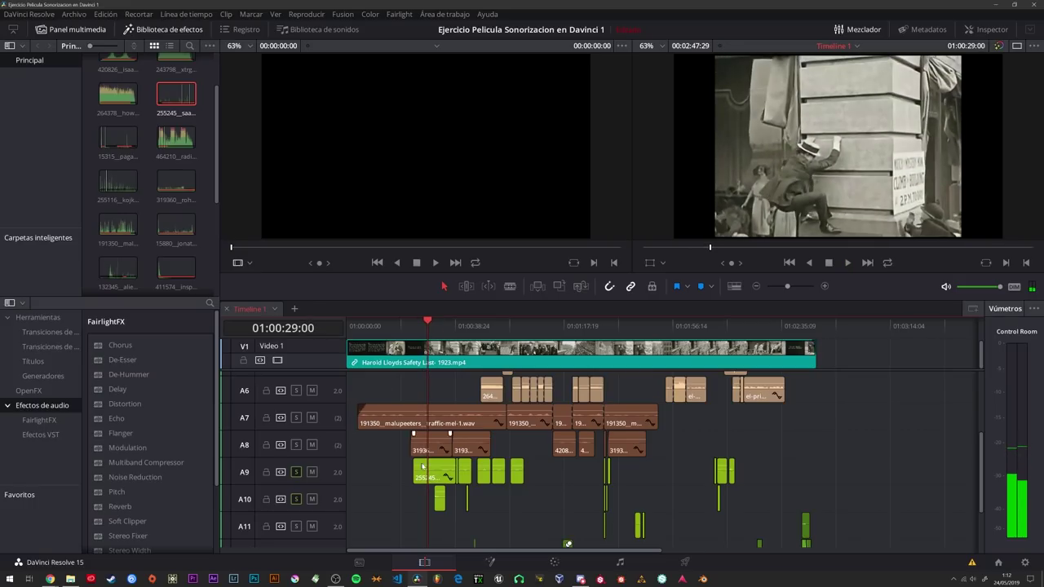
left_click(426, 478)
right_click(425, 478)
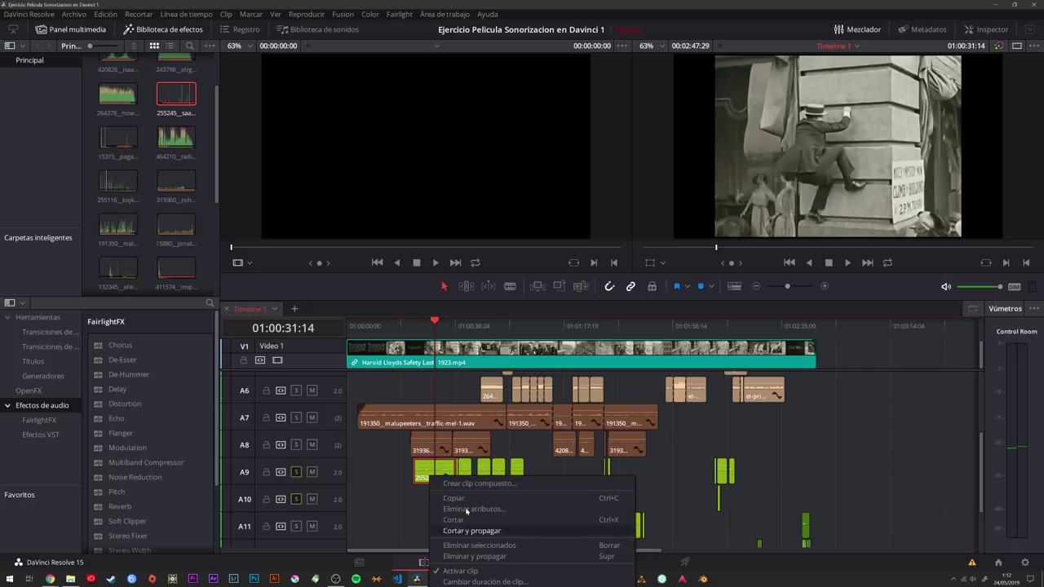
scroll(398, 500, "down", 1)
scroll(398, 500, "down", 3)
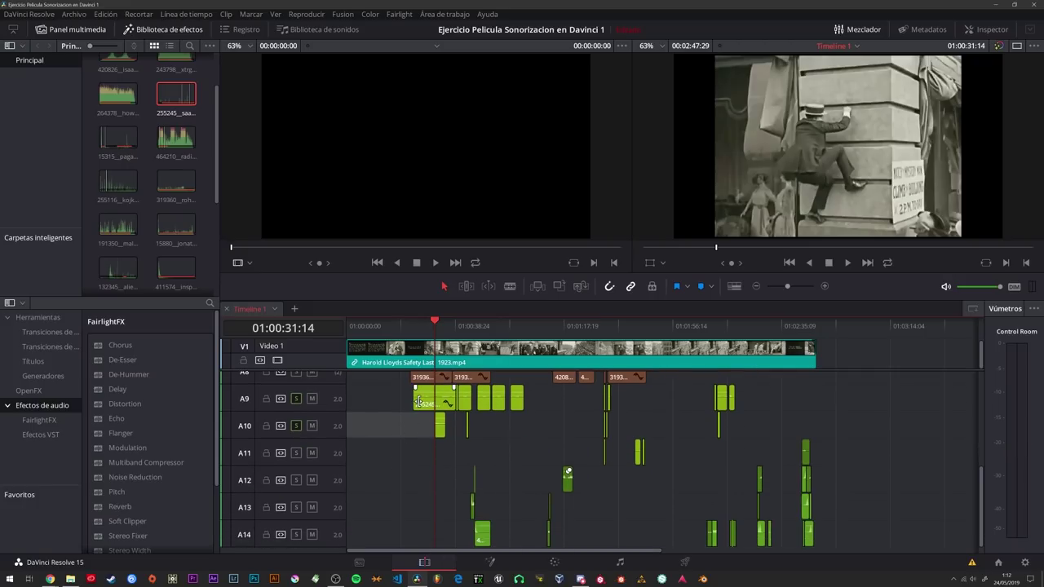
right_click(425, 398)
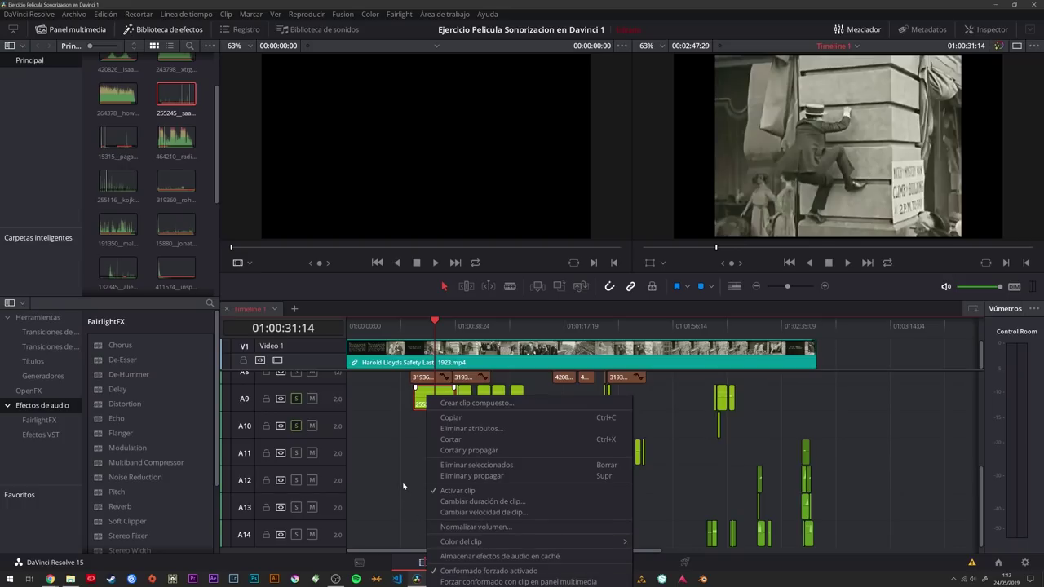
left_click(404, 482)
Load the A9 '255245_saam18' clip in the source viewer and preview it backward and forward.
double_click(428, 407)
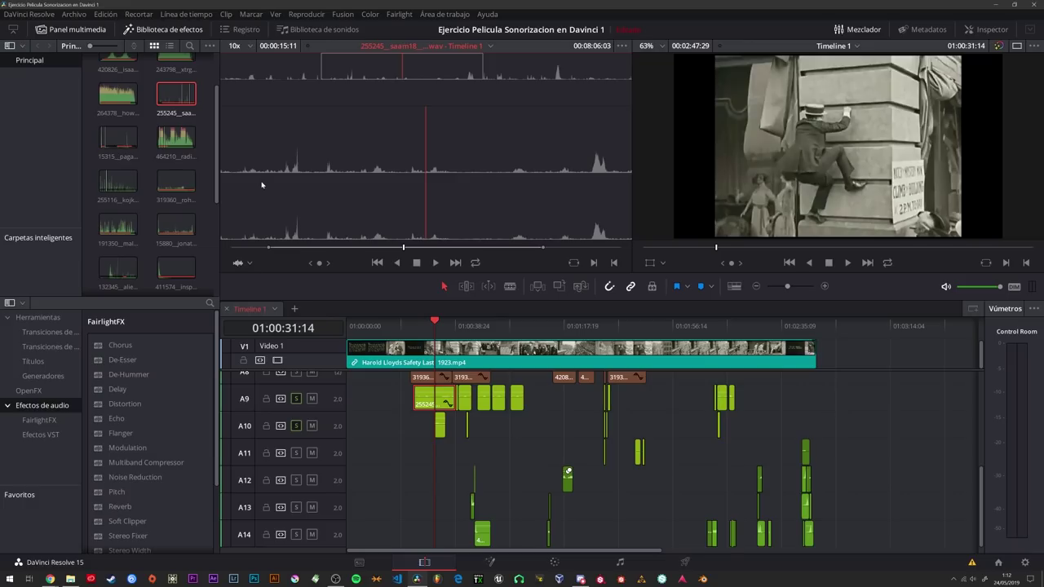
key("j")
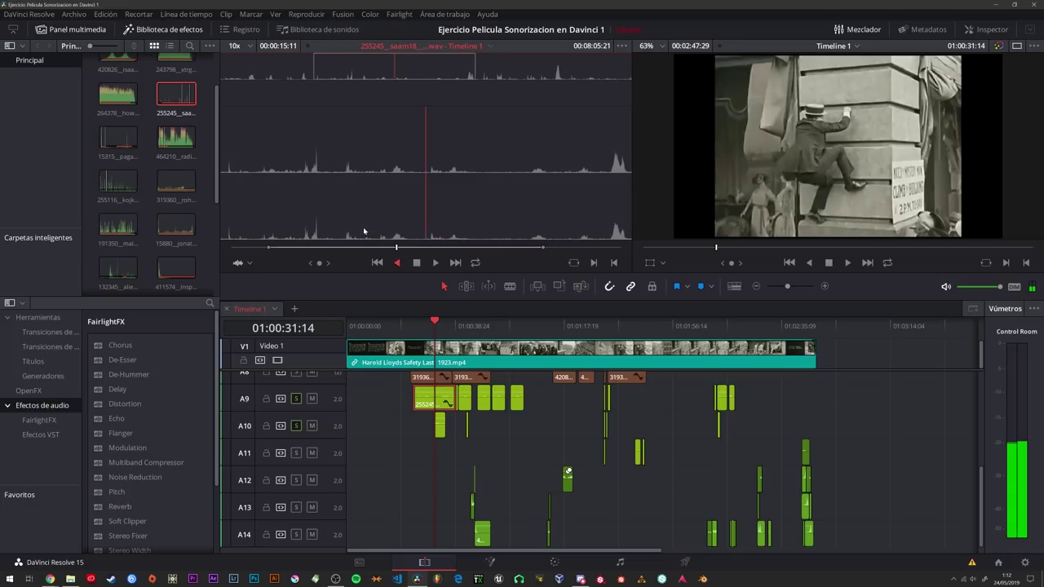
key("l")
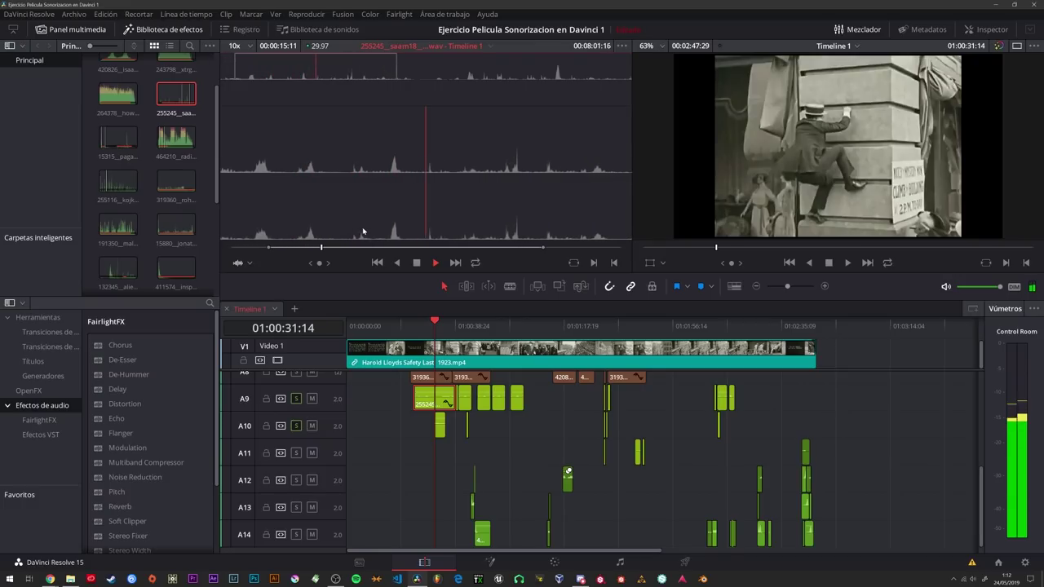
key("space")
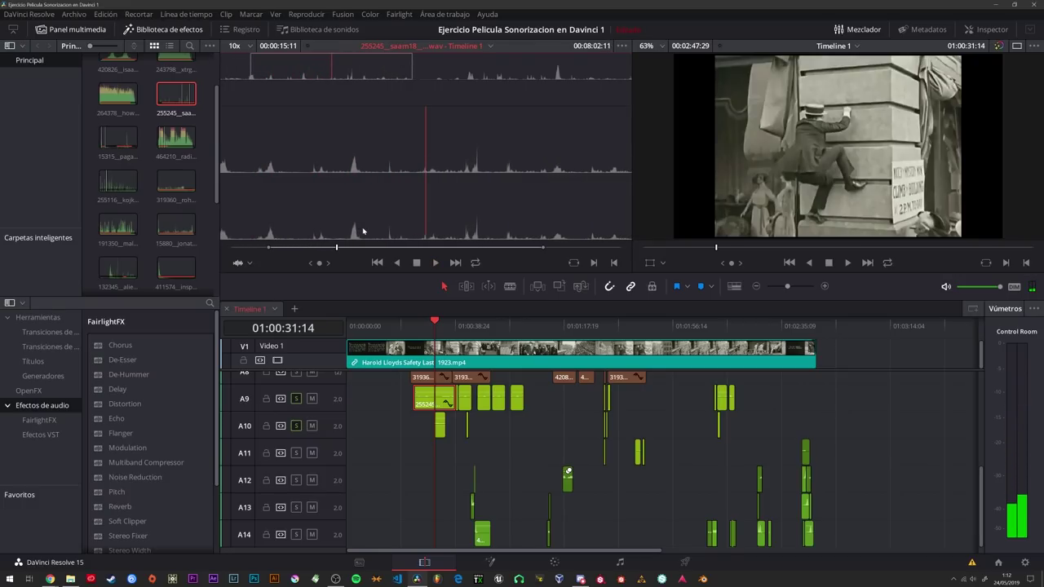
key("space")
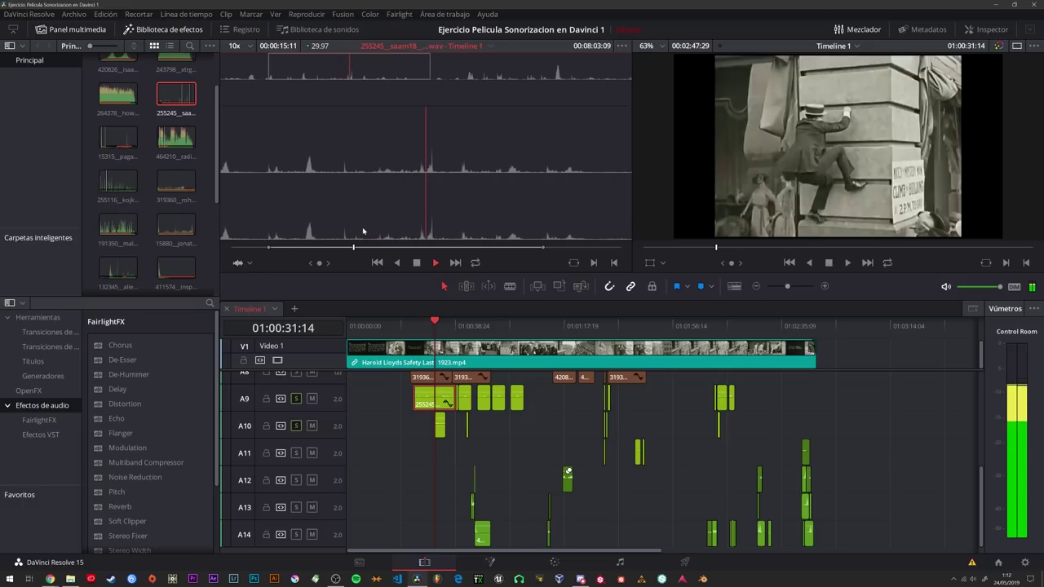
key("space")
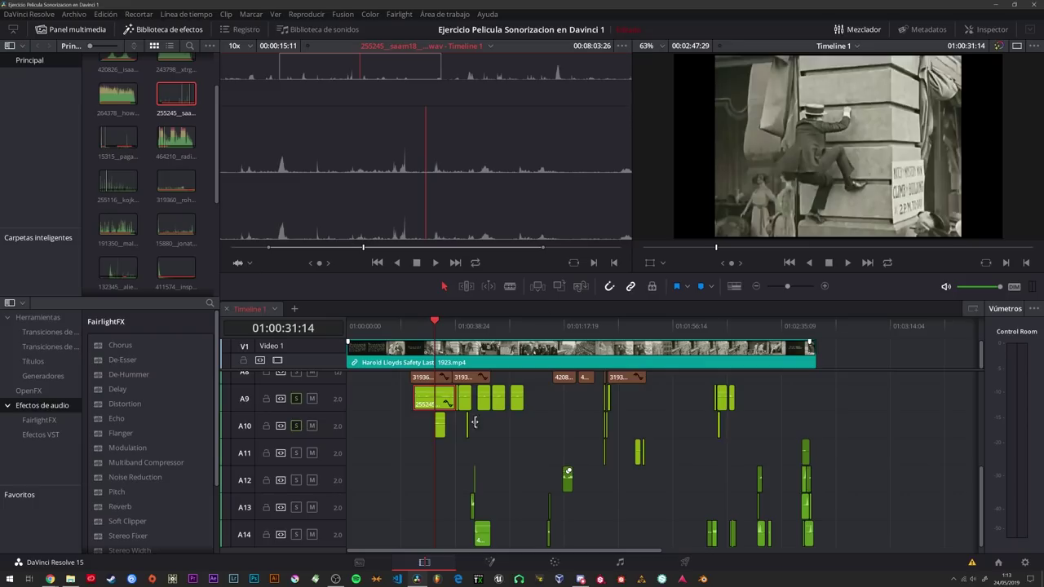
Enlarge the timeline area so tracks A6–A14 are visible.
left_click(512, 448)
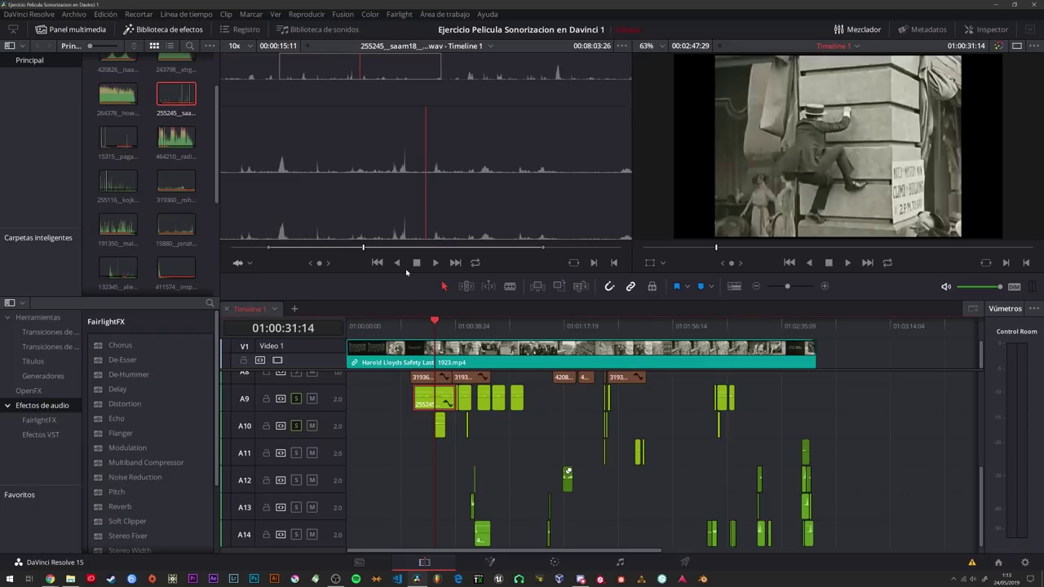
mouse_move(405, 269)
left_mouse_down()
mouse_move(407, 180)
mouse_move(404, 207)
left_mouse_up()
scroll(787, 434, "down", 1)
scroll(787, 434, "right", 3)
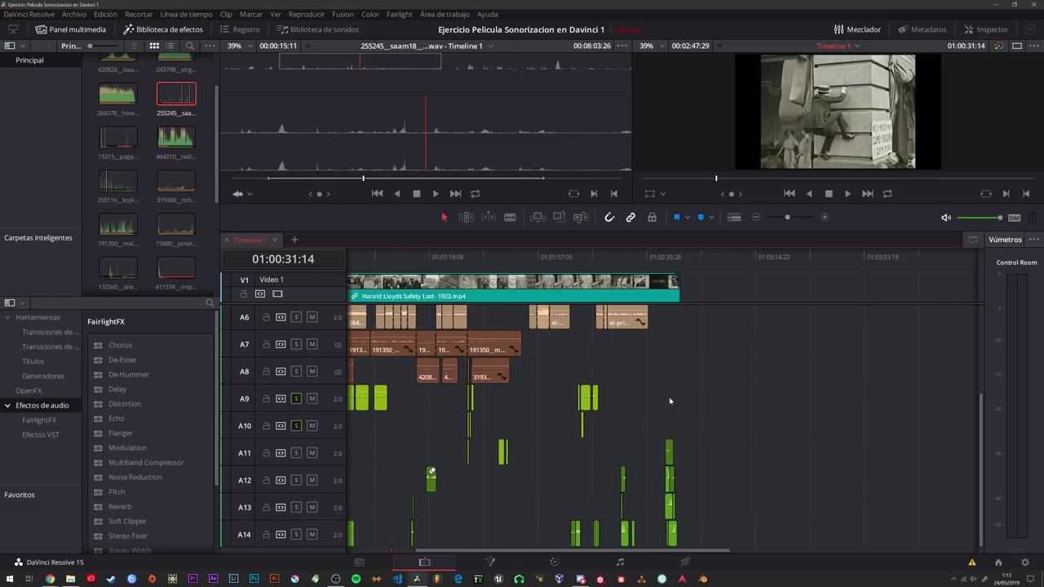
Park the playhead at 01:02:42:13 near the film's end.
left_click(669, 258)
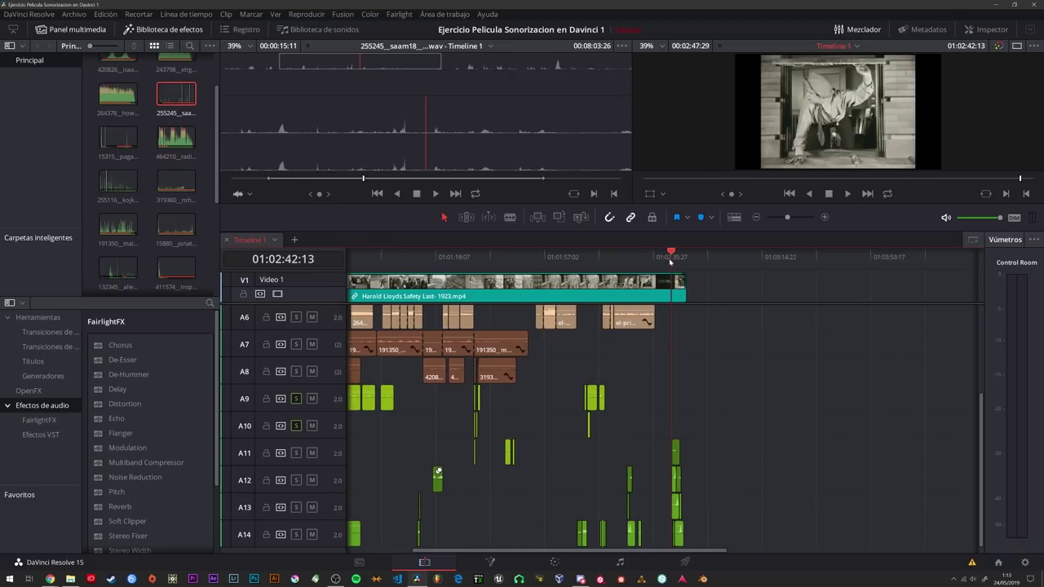
scroll(709, 353, "right", 1)
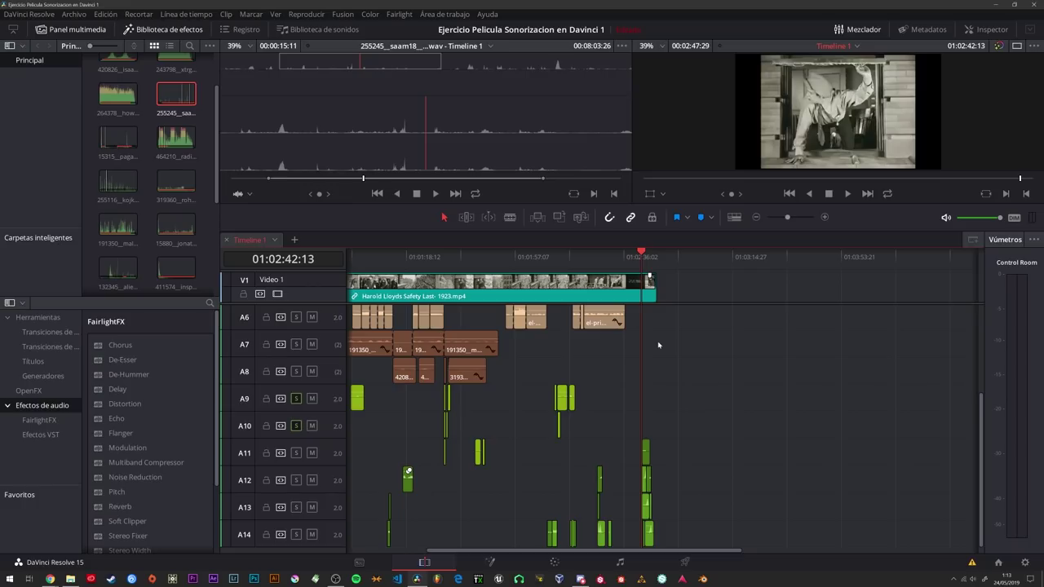
left_click(645, 257)
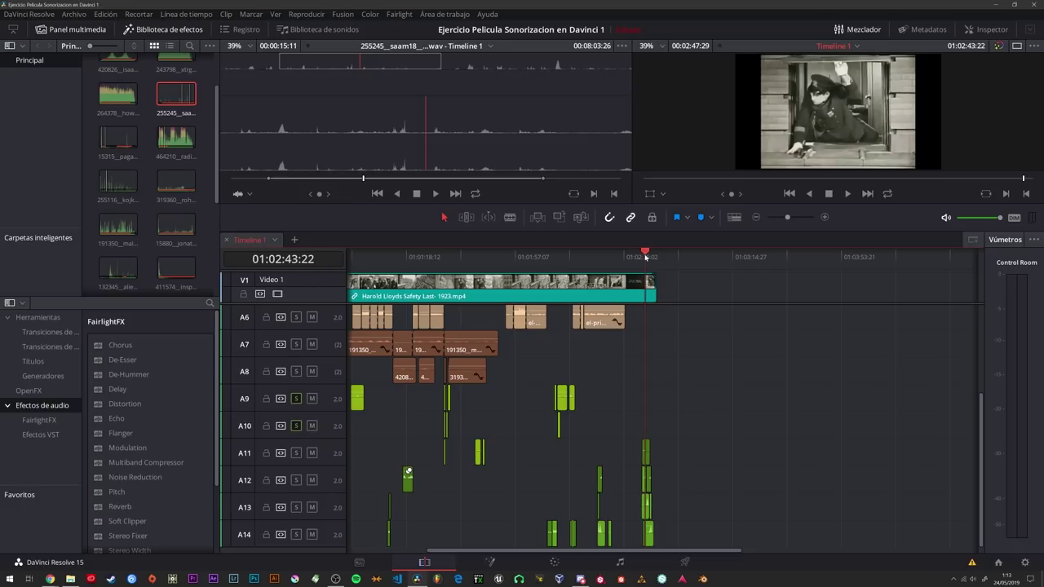
left_click_drag(645, 256, 642, 257)
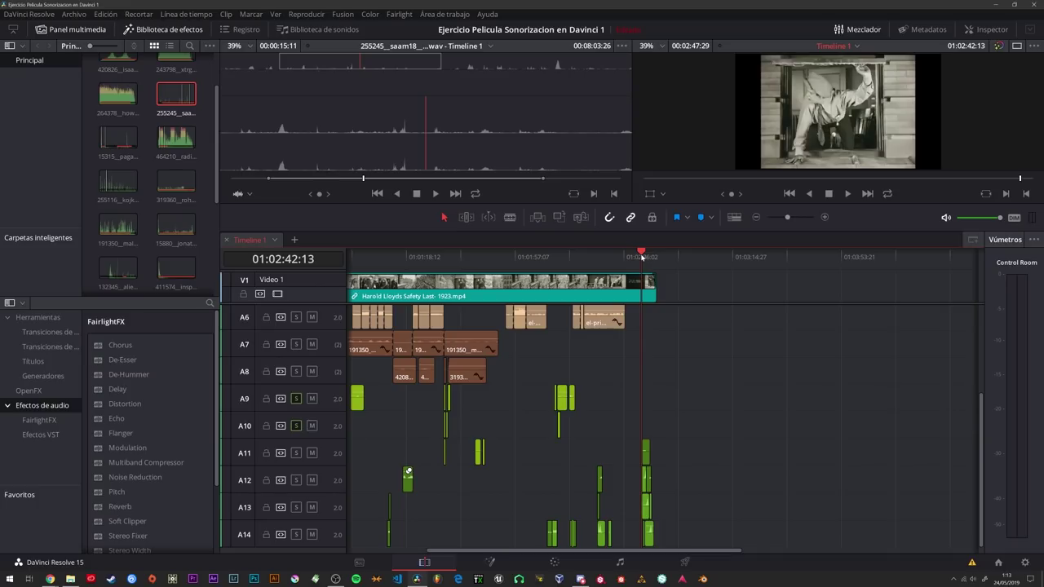
scroll(682, 410, "right", 2)
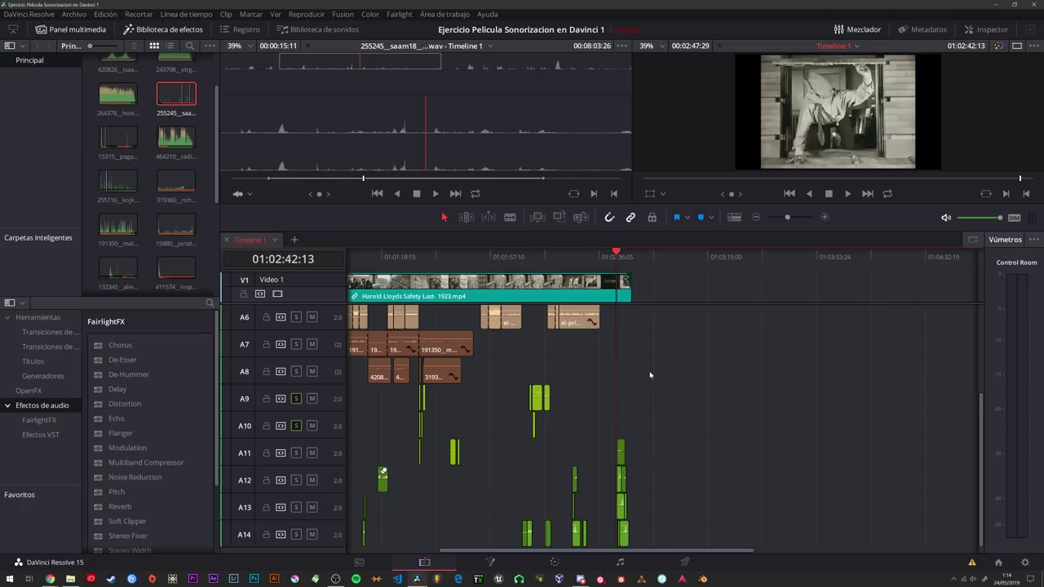
scroll(645, 384, "right", 2)
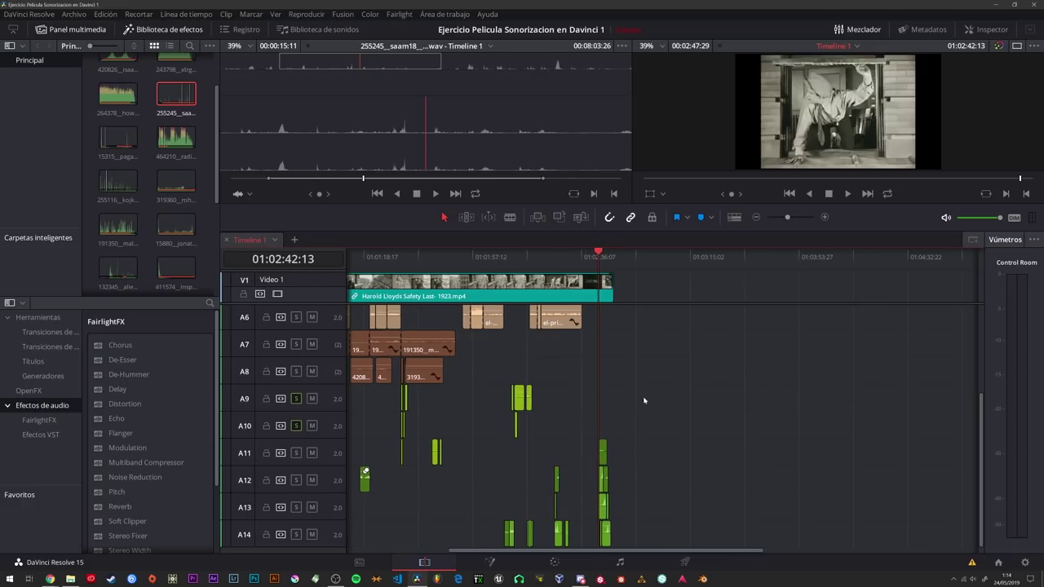
Preview the A11 effect clip and the next stacked effect clip in the source viewer.
double_click(603, 453)
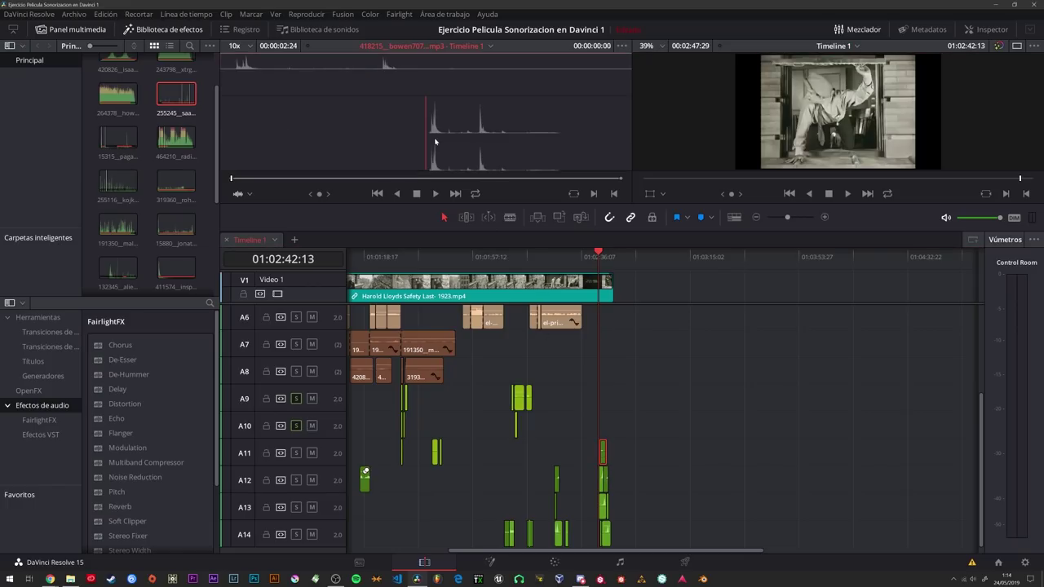
key("space")
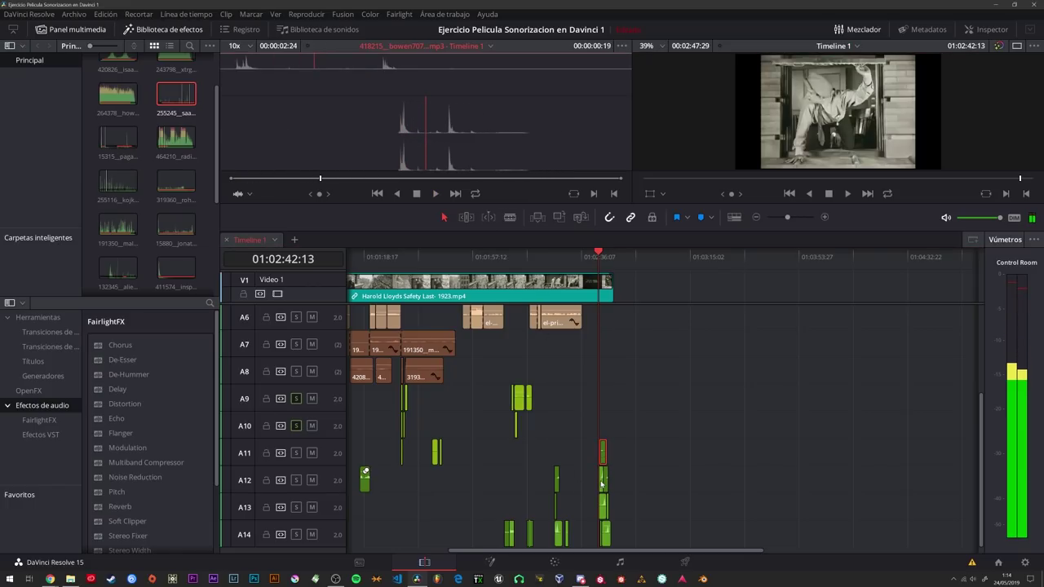
double_click(602, 481)
key("space")
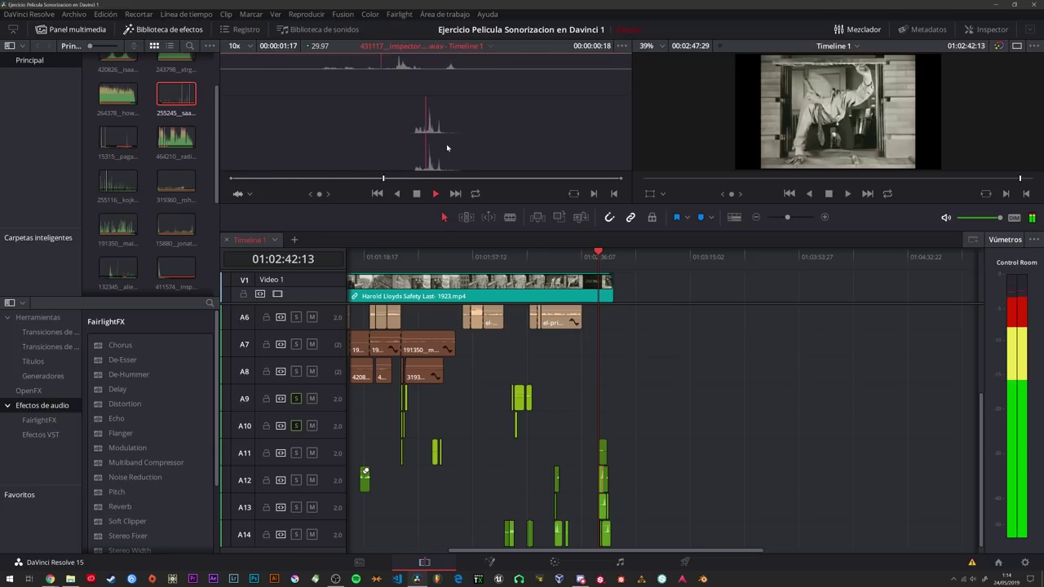
Load the A13 effect clip, select the A14 clip, and play the timeline from there.
double_click(602, 507)
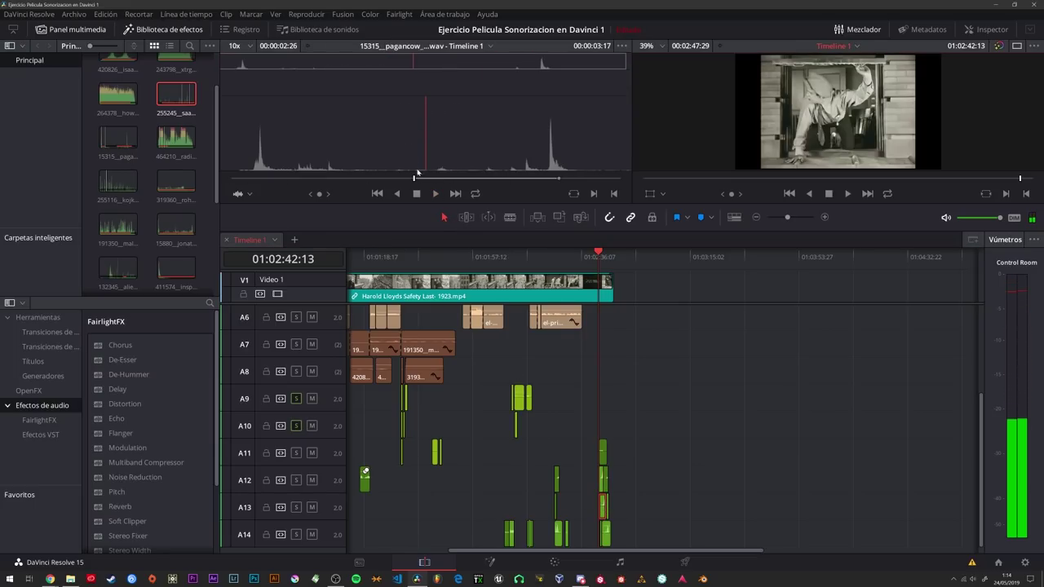
left_click(416, 173)
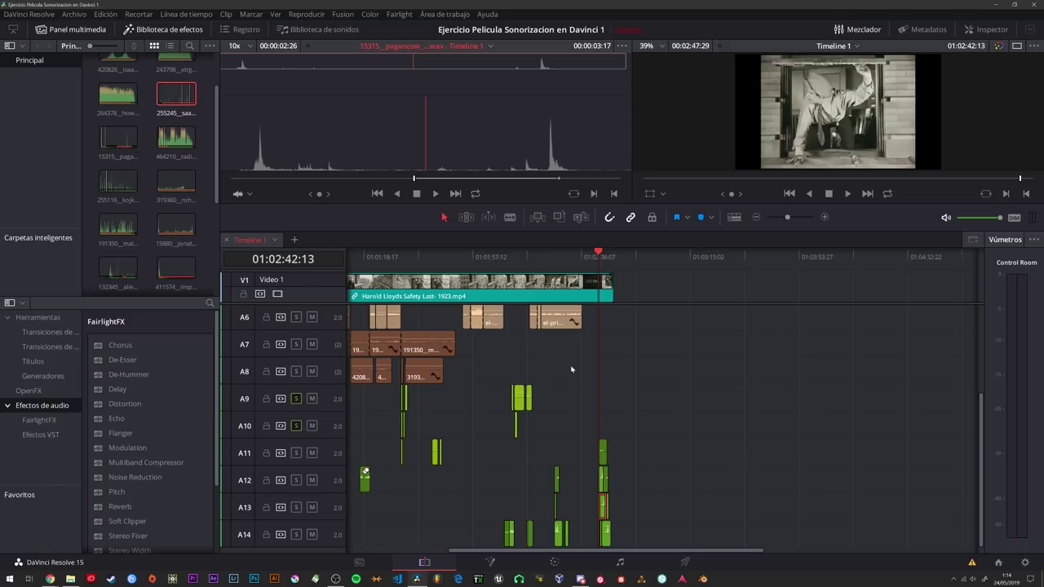
left_click(607, 533)
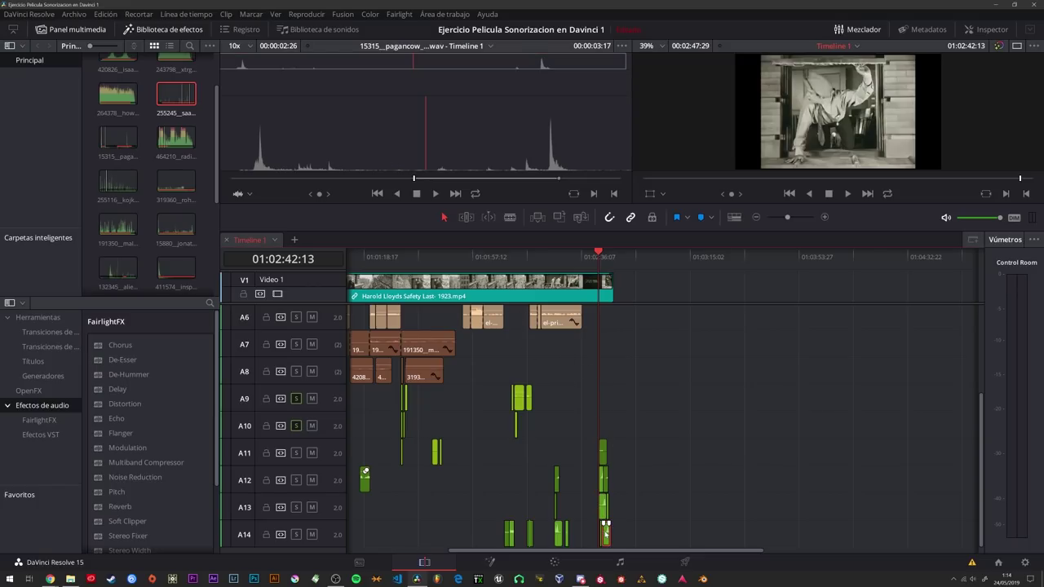
left_click(602, 256)
left_click_drag(603, 257, 604, 257)
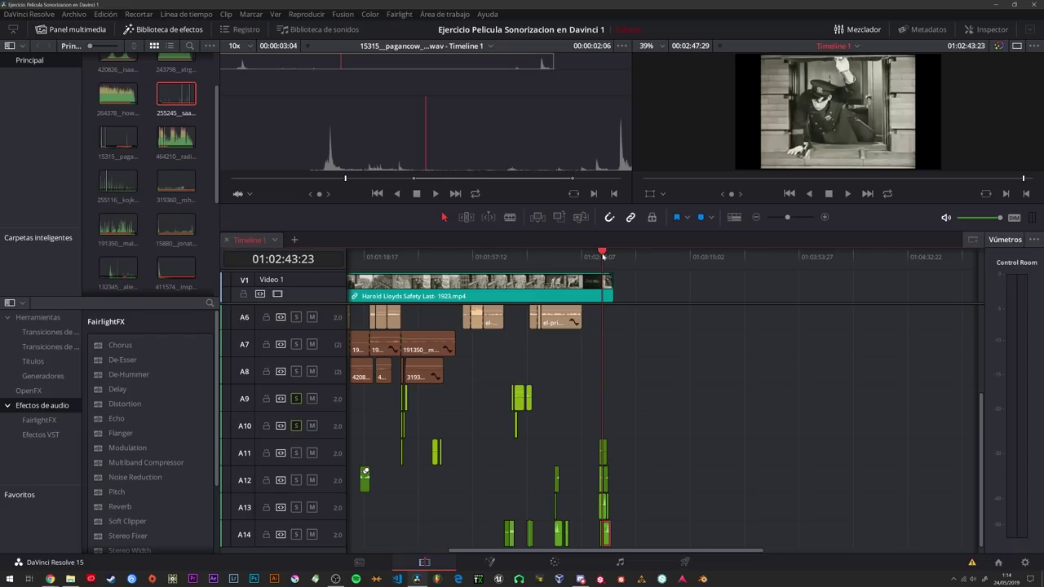
key("space")
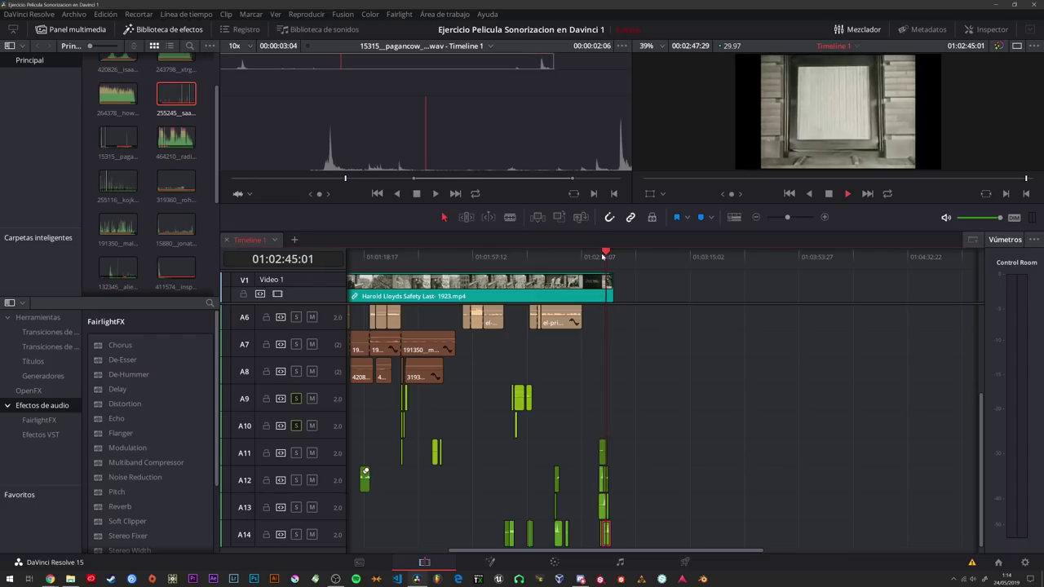
Replay the ending from 01:02:42, stopping back at 01:02:42:13.
left_click(668, 455)
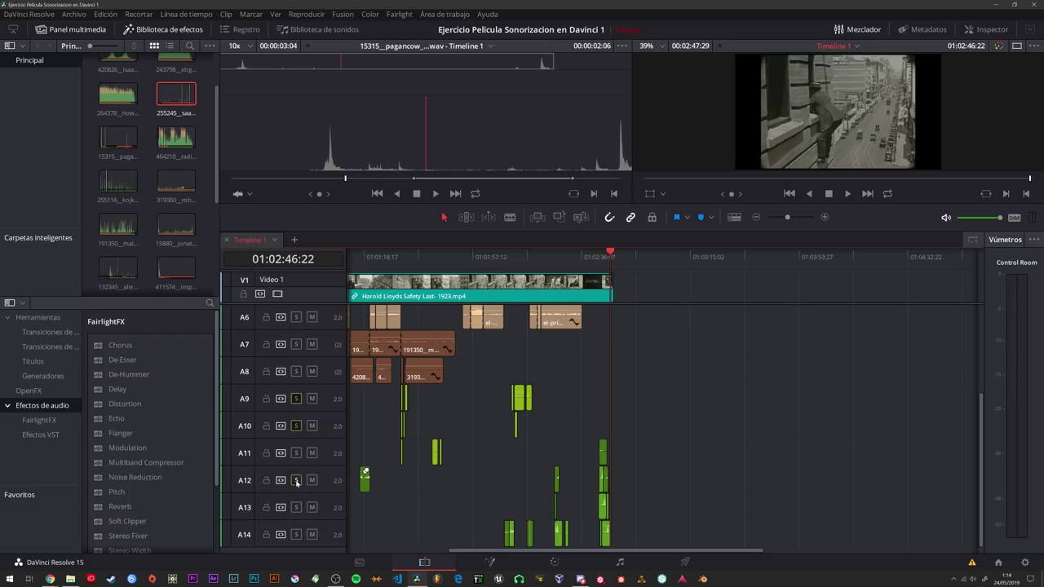
left_click(597, 255)
key("space")
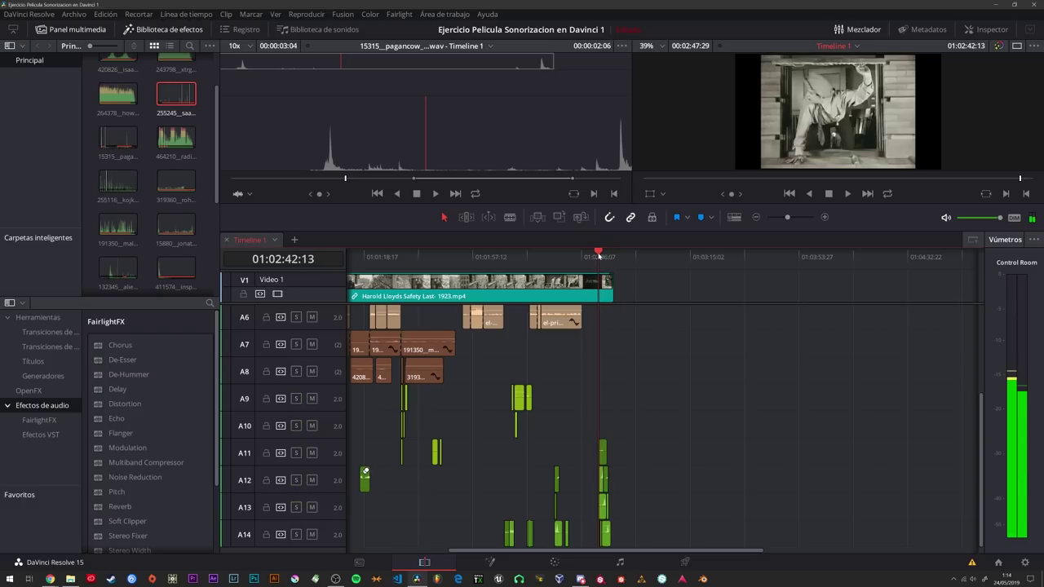
left_click(589, 255)
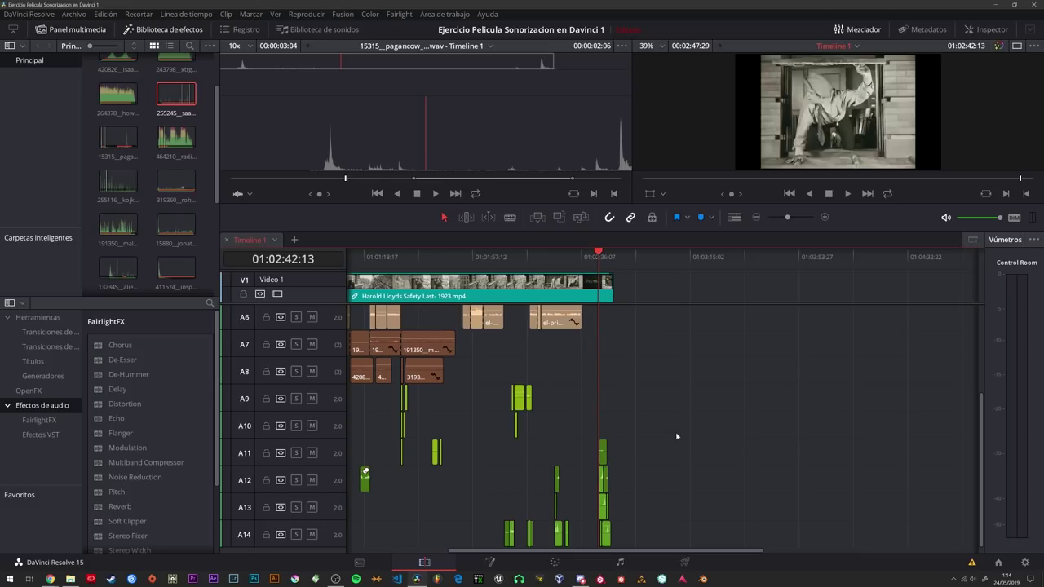
Marquee-select the effects clips on A11–A14, then on A9–A11, clearing each selection.
scroll(628, 449, "left", 1)
left_click_drag(665, 450, 490, 536)
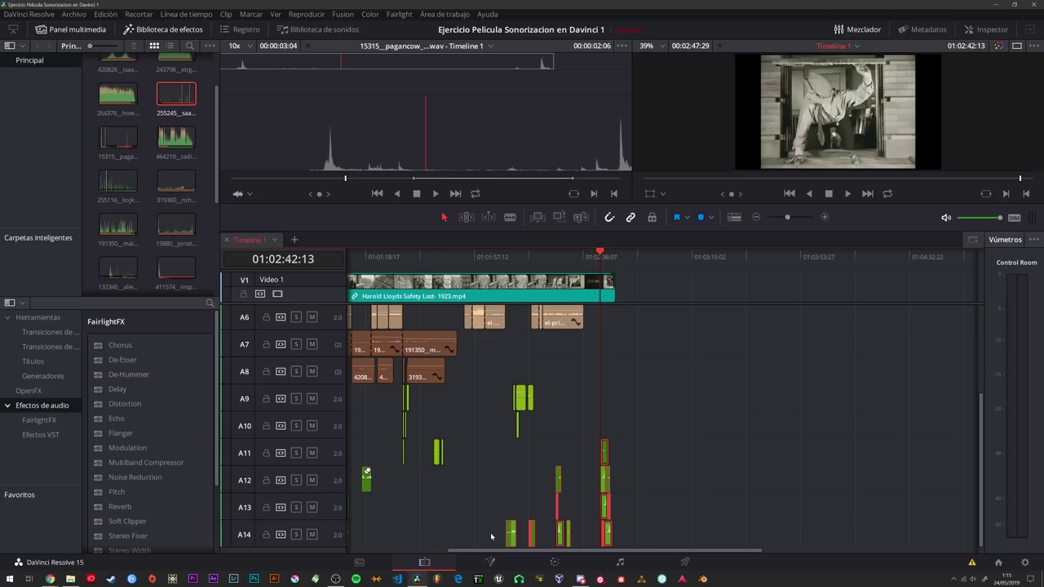
left_click(651, 442)
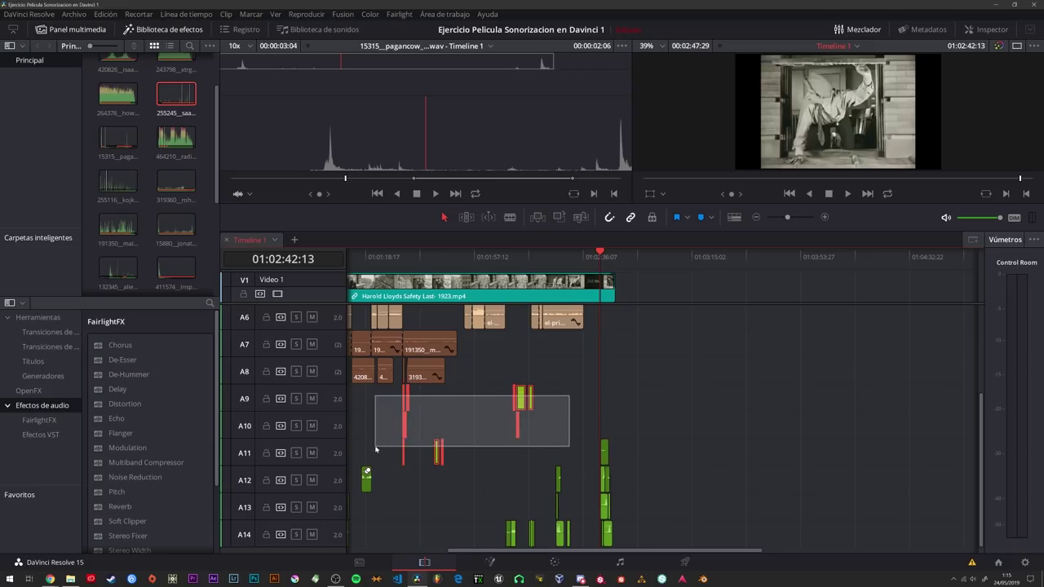
left_click_drag(571, 388, 376, 448)
scroll(457, 428, "left", 5)
scroll(641, 437, "up", 1)
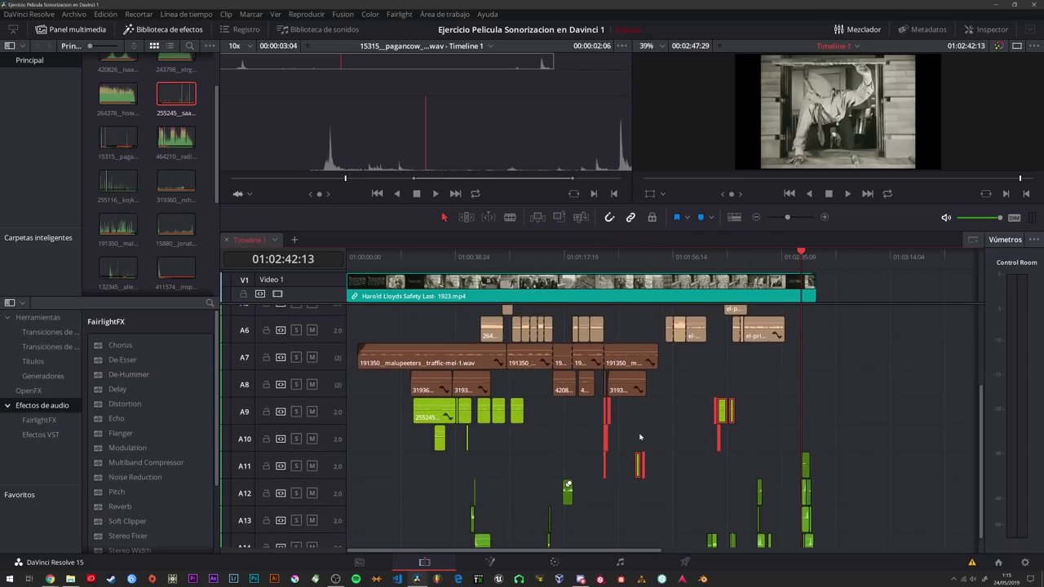
left_click(579, 425)
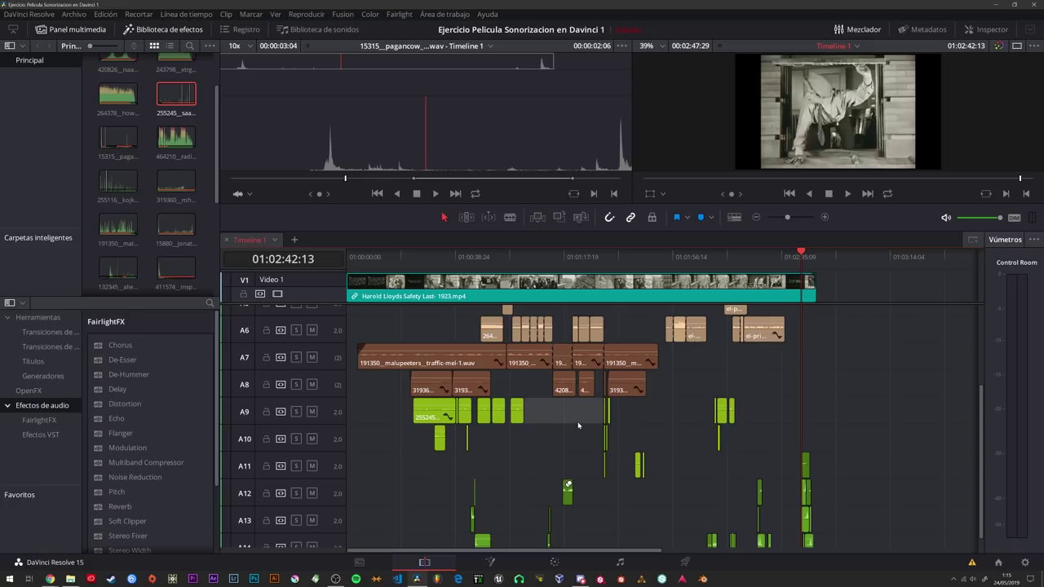
Select the A7–A8 clips and scroll up to show tracks A1–A9.
scroll(573, 431, "up", 2)
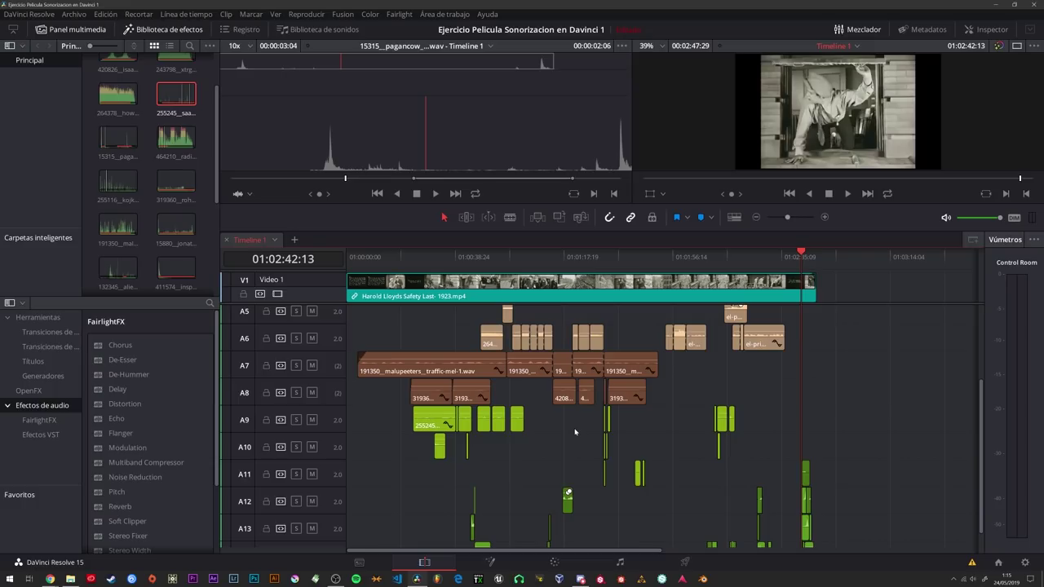
scroll(575, 431, "up", 5)
left_click_drag(694, 385, 365, 431)
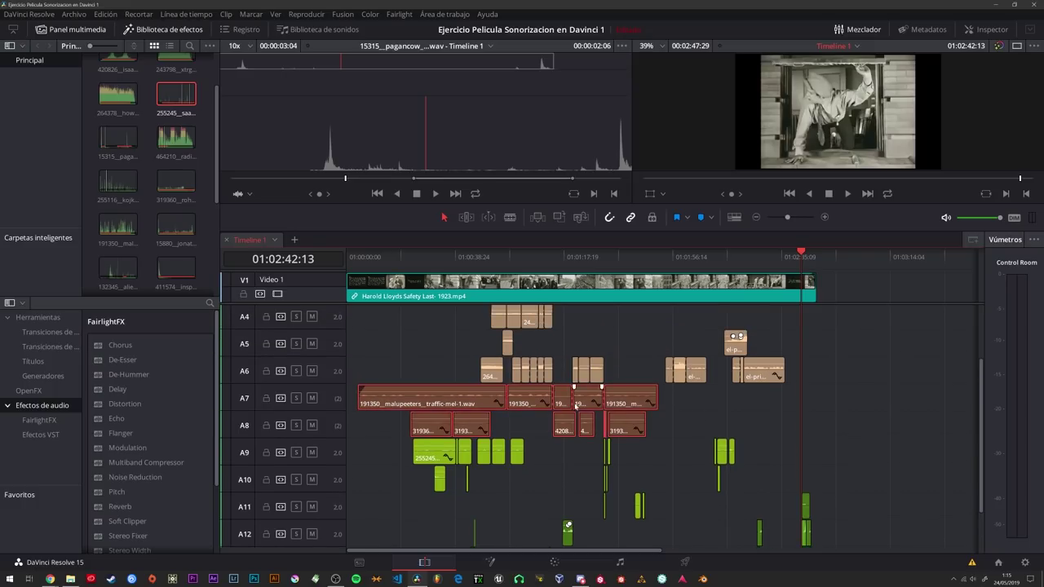
scroll(653, 342, "up", 5)
Solo tracks A4, A5 and A6 with the playhead at 01:00:49:04.
left_click_drag(800, 390, 387, 453)
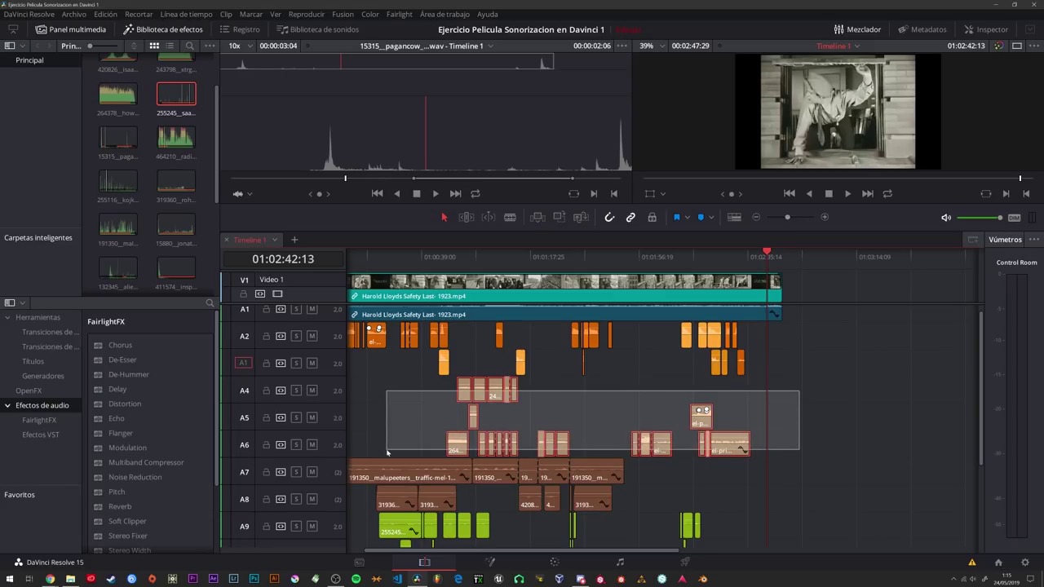
left_click(408, 420)
left_click(450, 256)
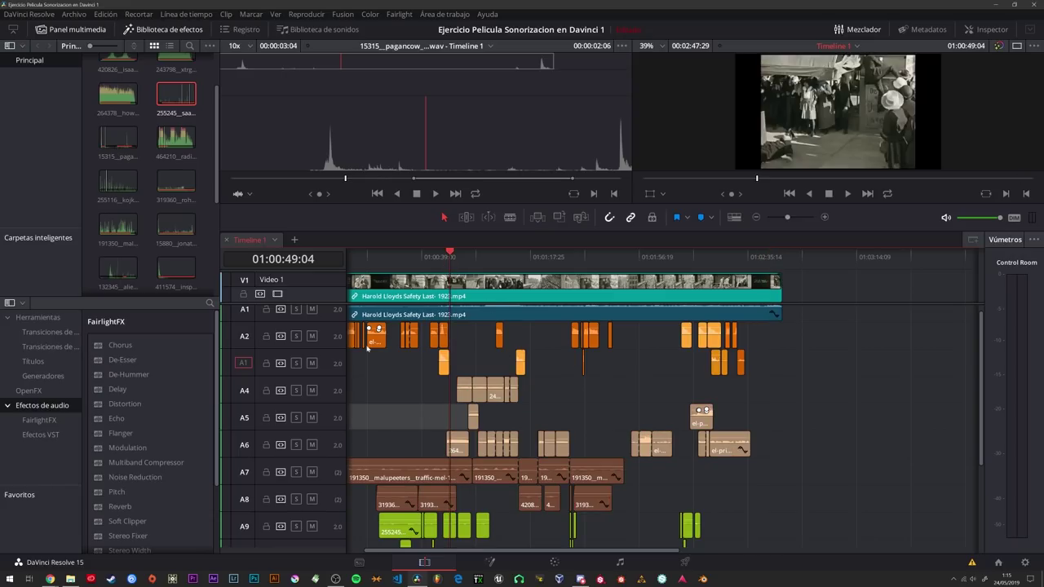
left_click(296, 444)
left_click(295, 418)
left_click(295, 390)
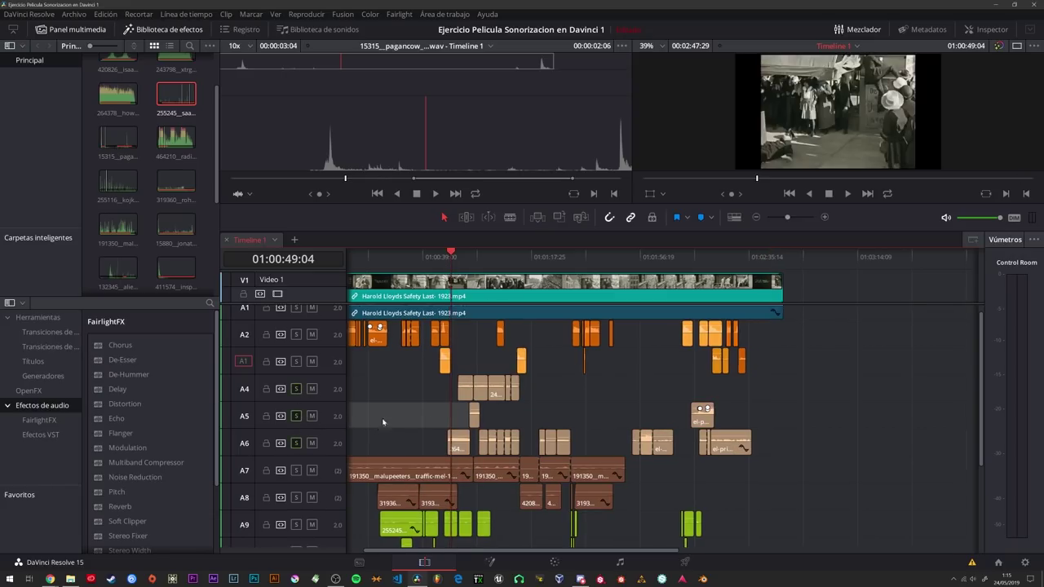
Play short passages from about 01:00:47:26 and from around 01:00:42.
scroll(383, 422, "down", 5)
scroll(384, 484, "up", 5)
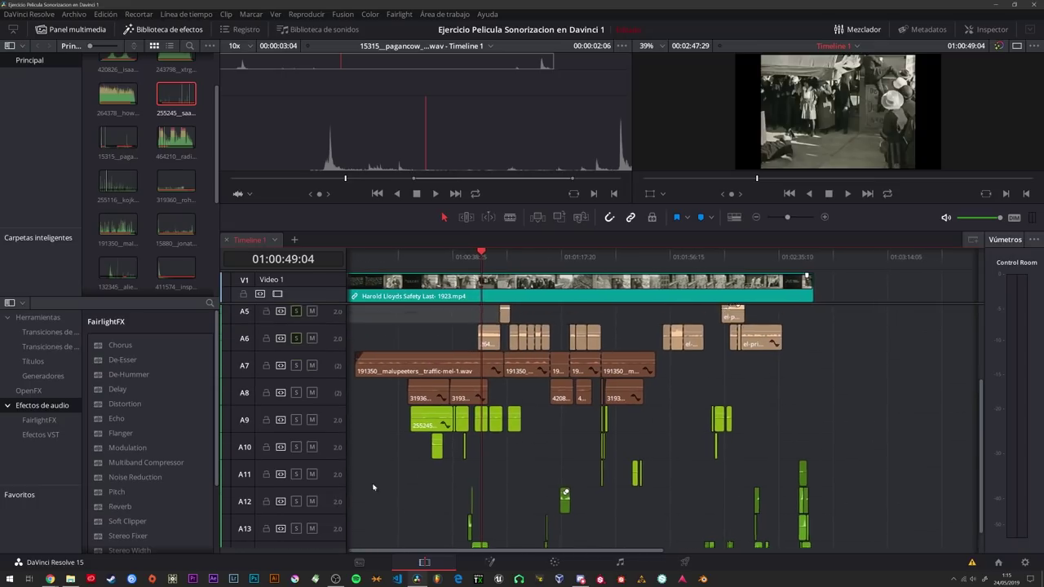
left_click(460, 258)
key("space")
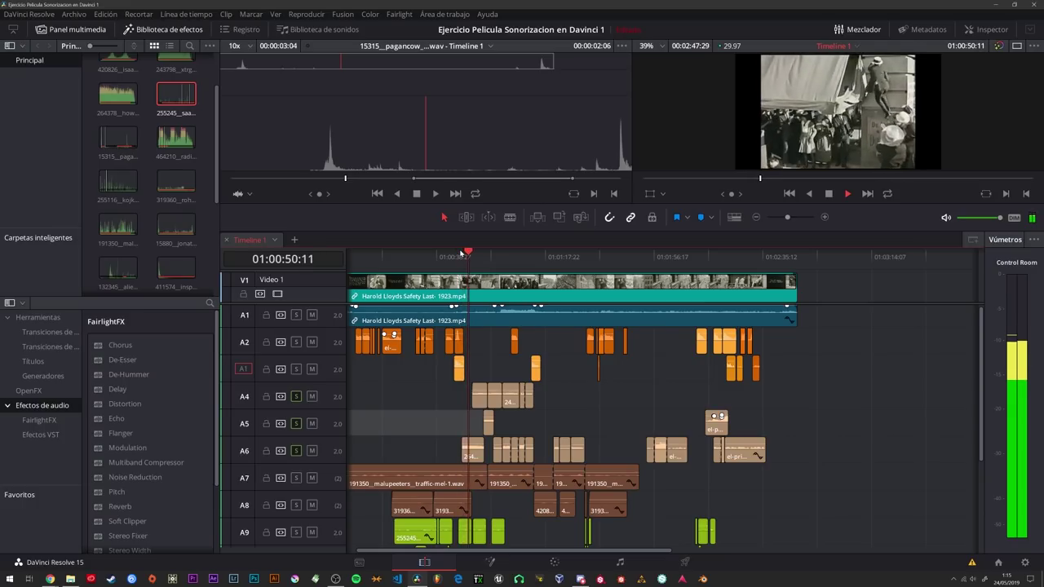
key("space")
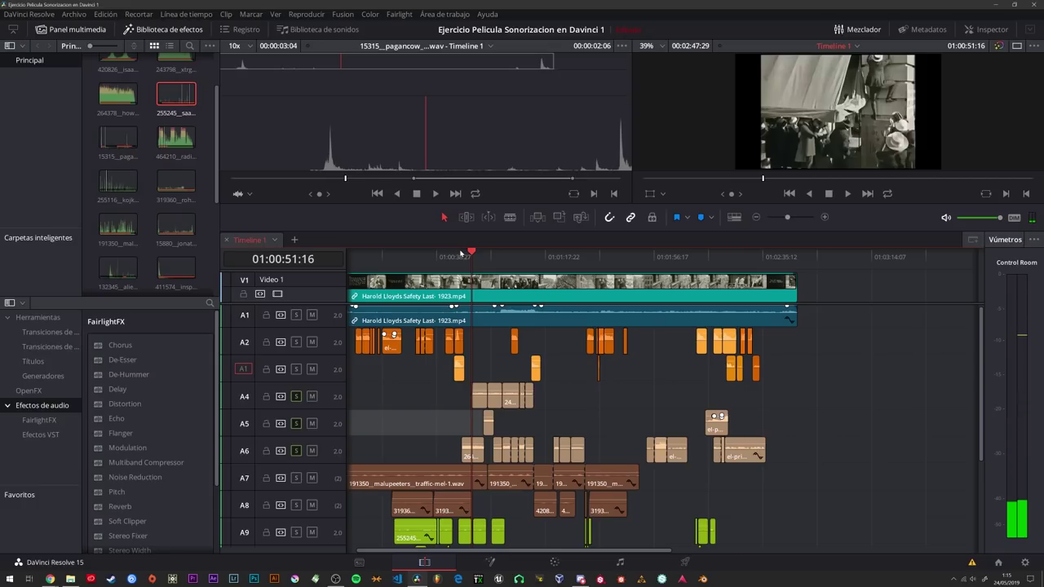
left_click_drag(457, 254, 446, 256)
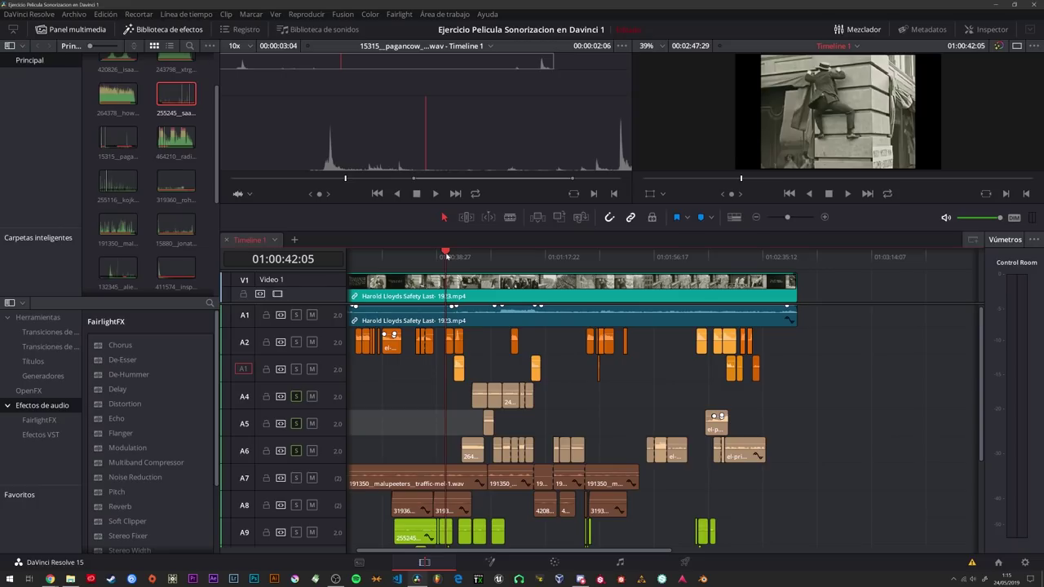
key("space")
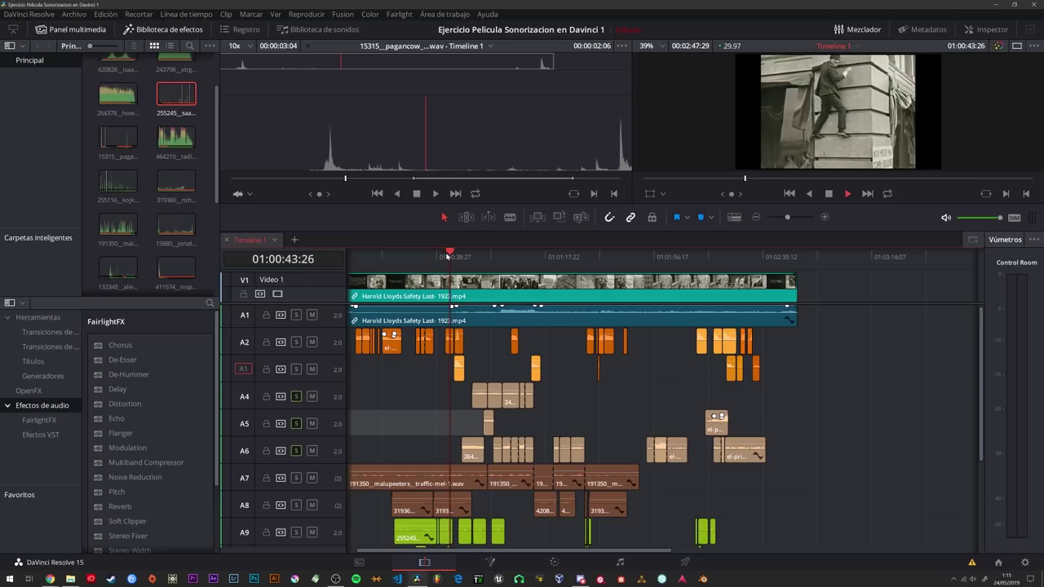
key("space")
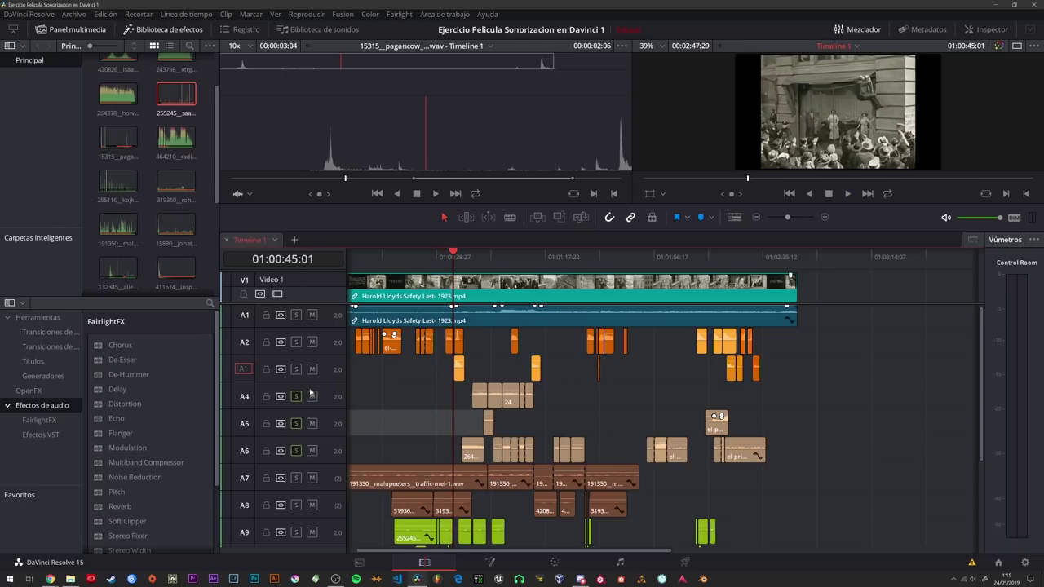
Replay the passage to 01:00:49:08, then step back through edit points to 01:00:42:04.
key("space")
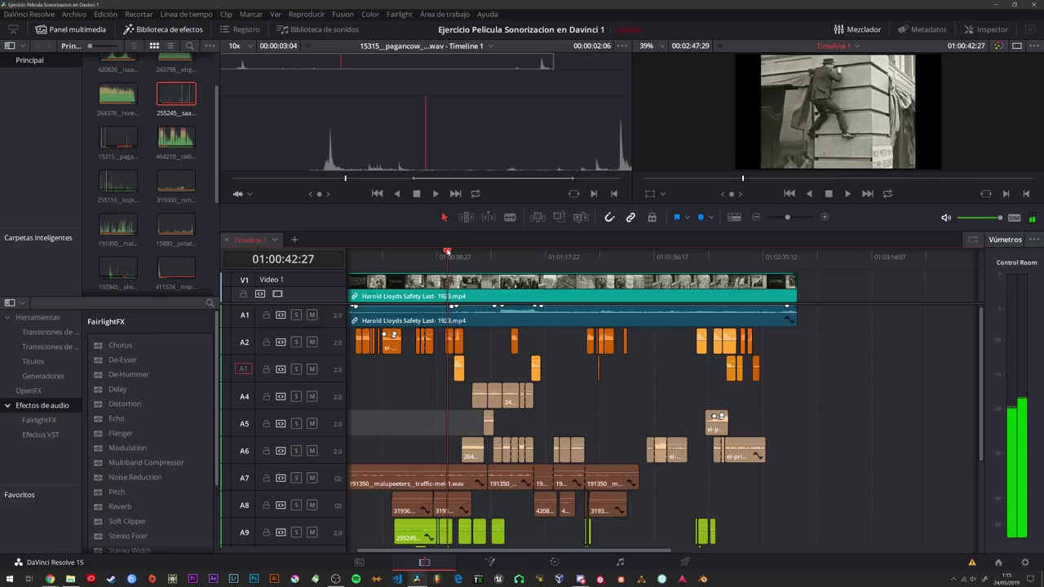
key("space")
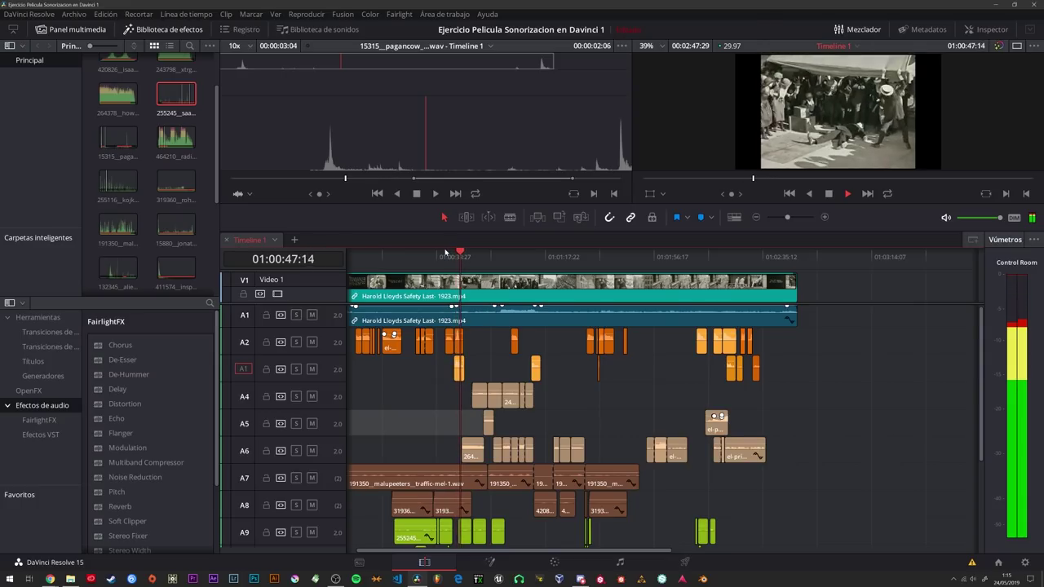
key("space")
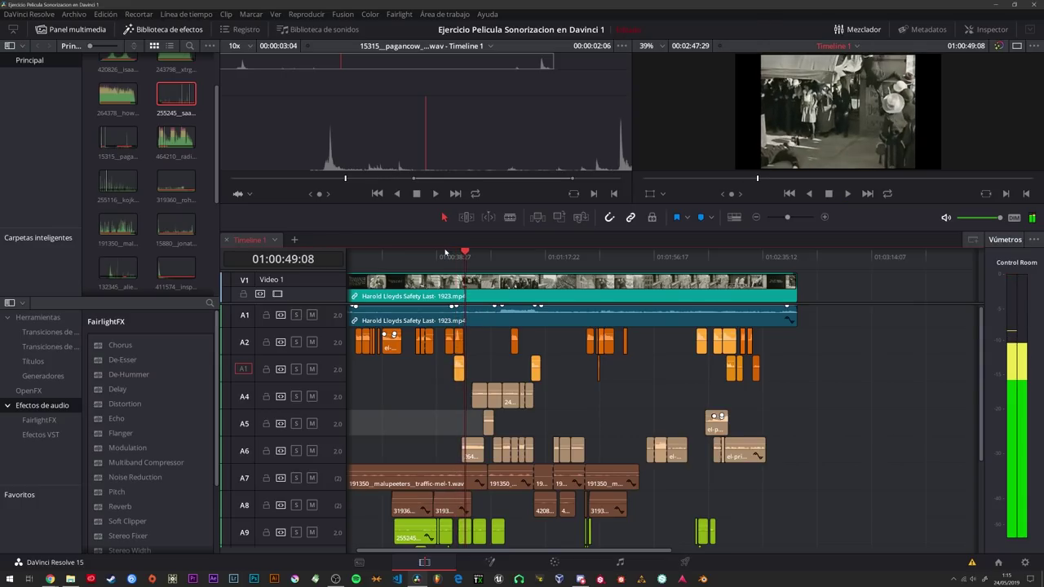
left_click(466, 253)
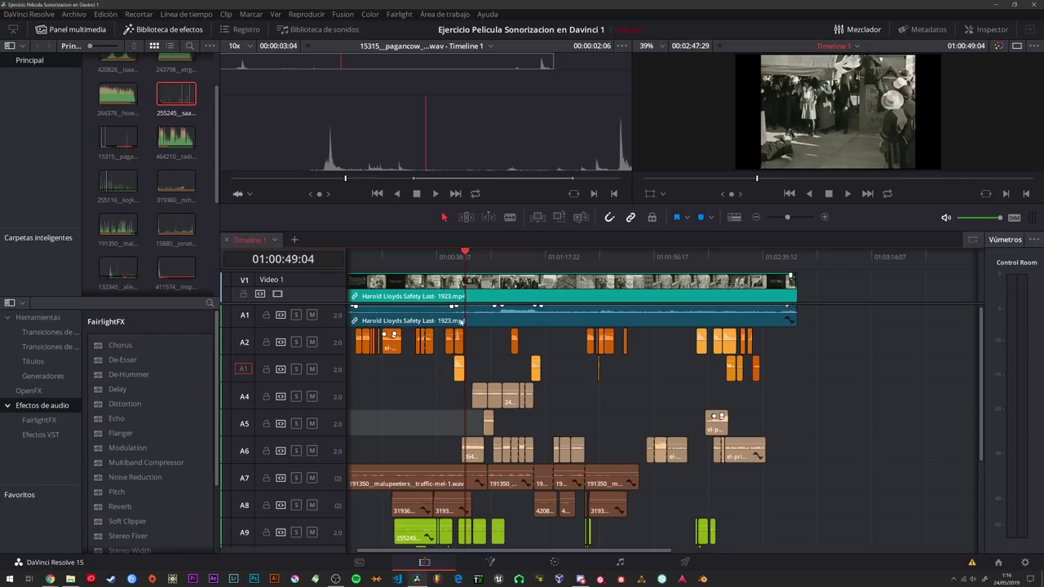
key("Up")
key("Up")
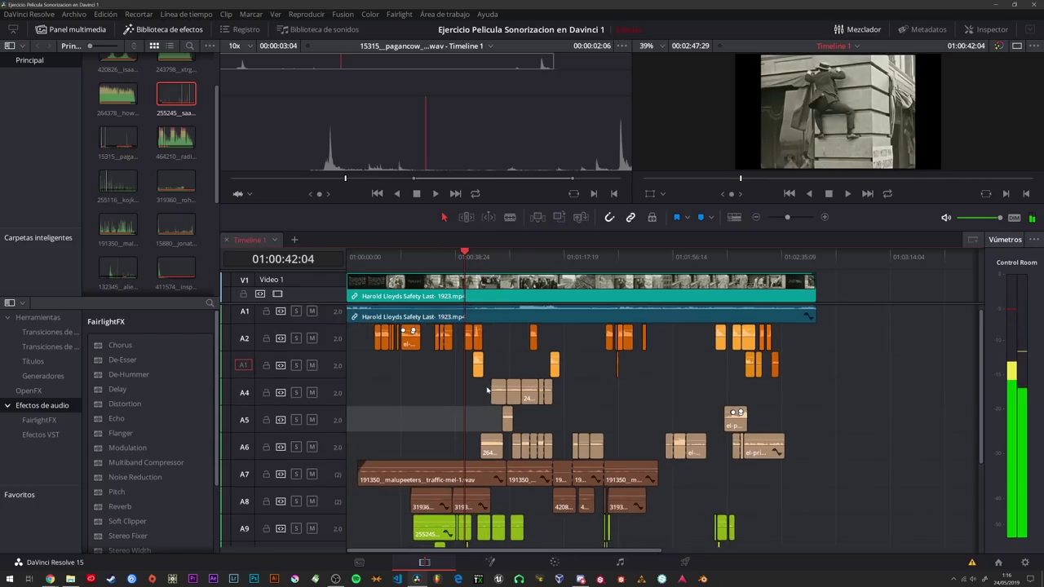
Load the '349082_yoyodama' clip from A13 into the source viewer and preview it in reverse and forward.
scroll(487, 391, "down", 4)
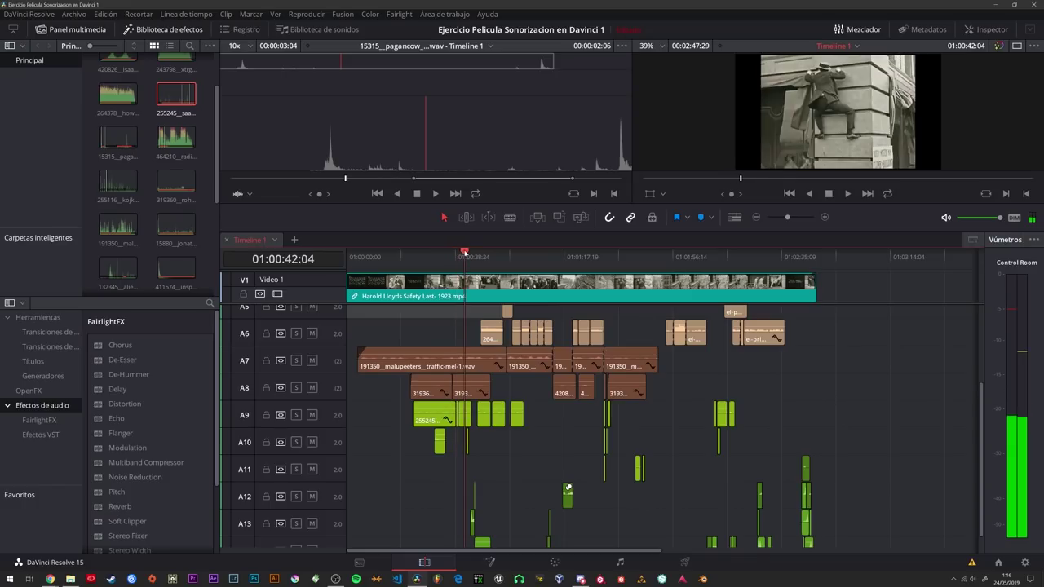
scroll(512, 398, "down", 1)
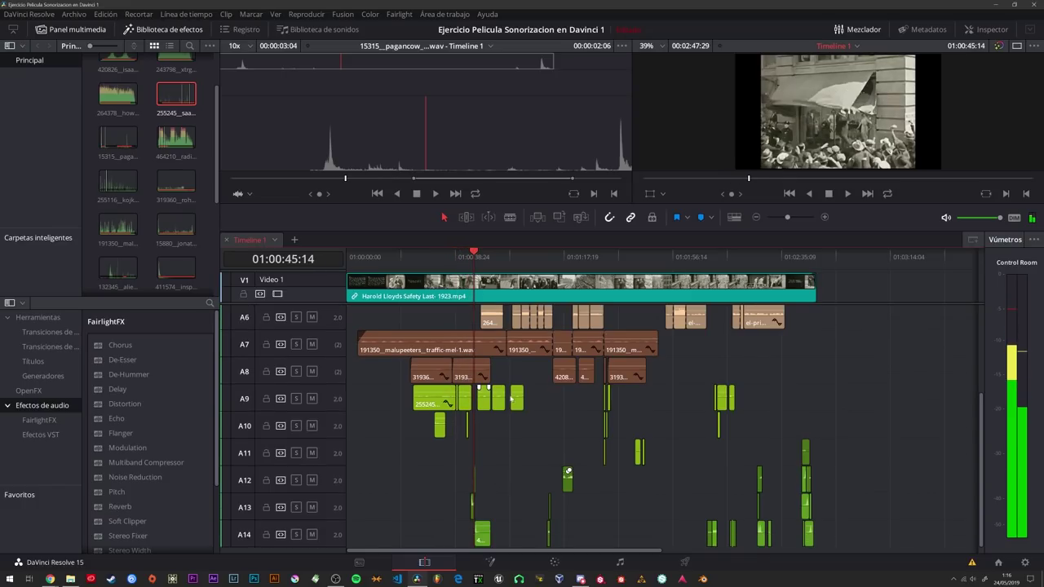
double_click(472, 508)
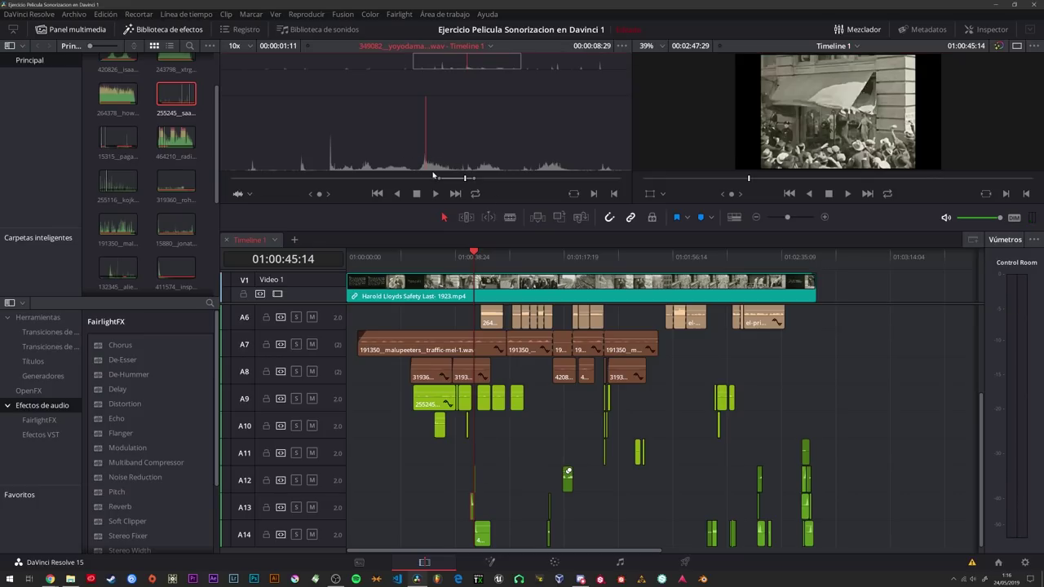
key("j")
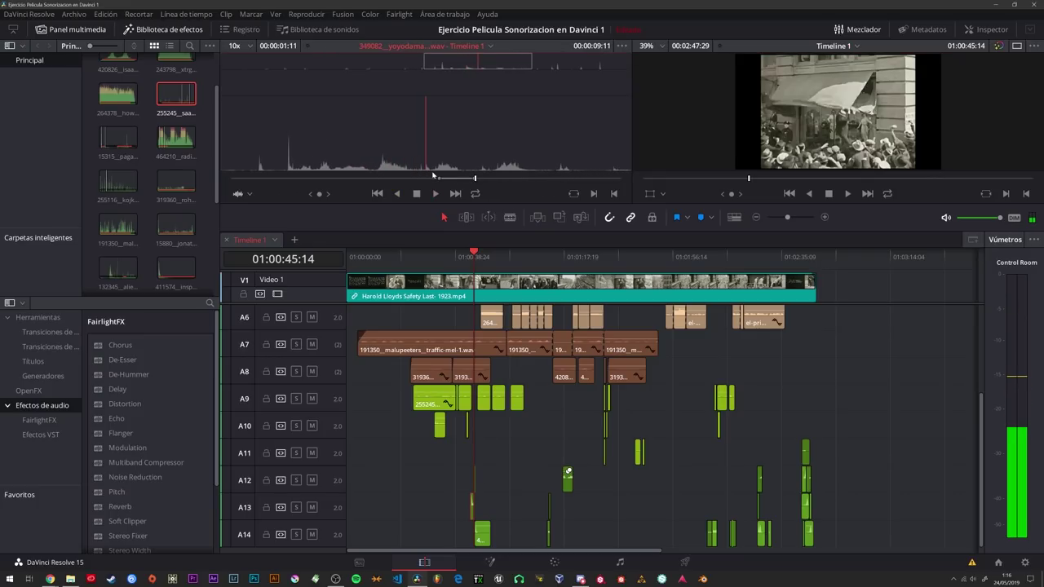
key("l")
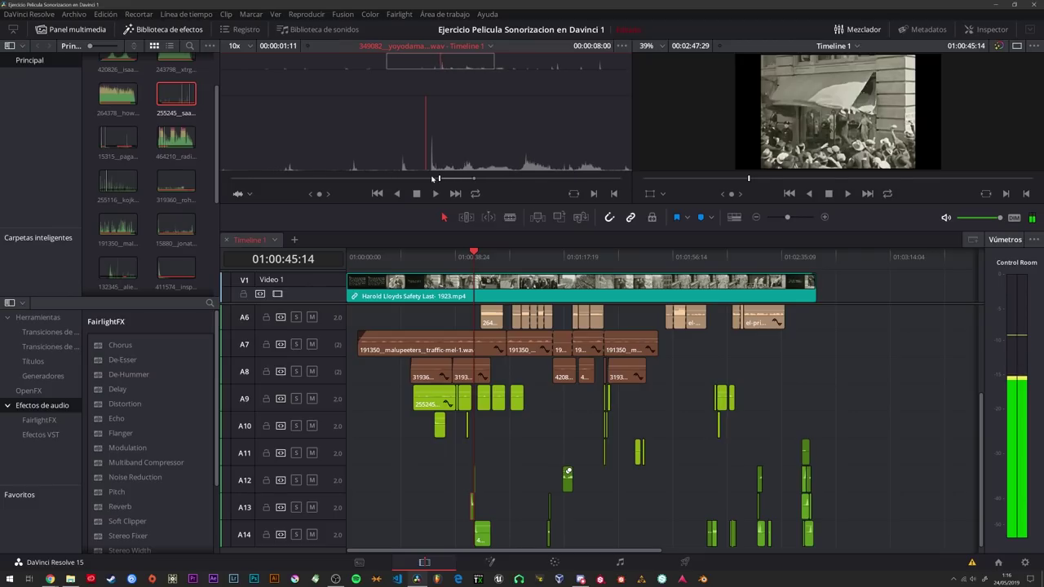
key("j")
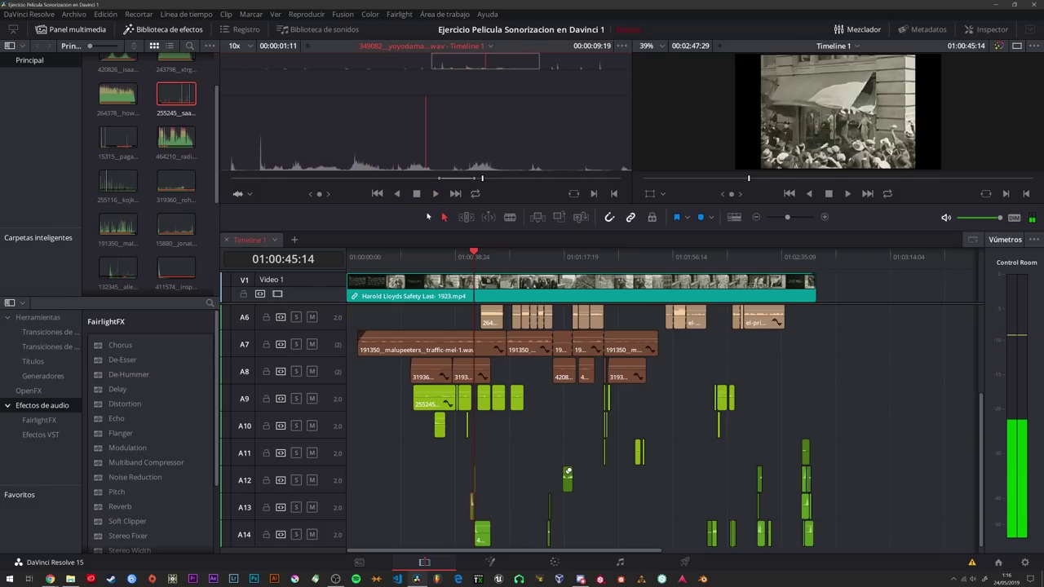
Solo A13, play the climb from 01:00:43:18, then park the playhead at 01:00:46:00.
left_click(297, 507)
key("j")
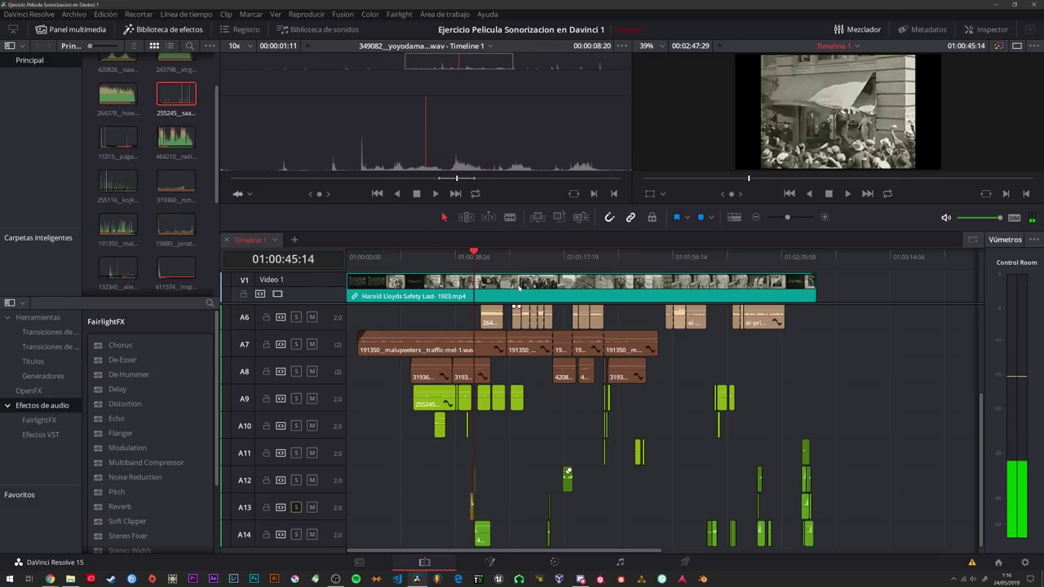
key("l")
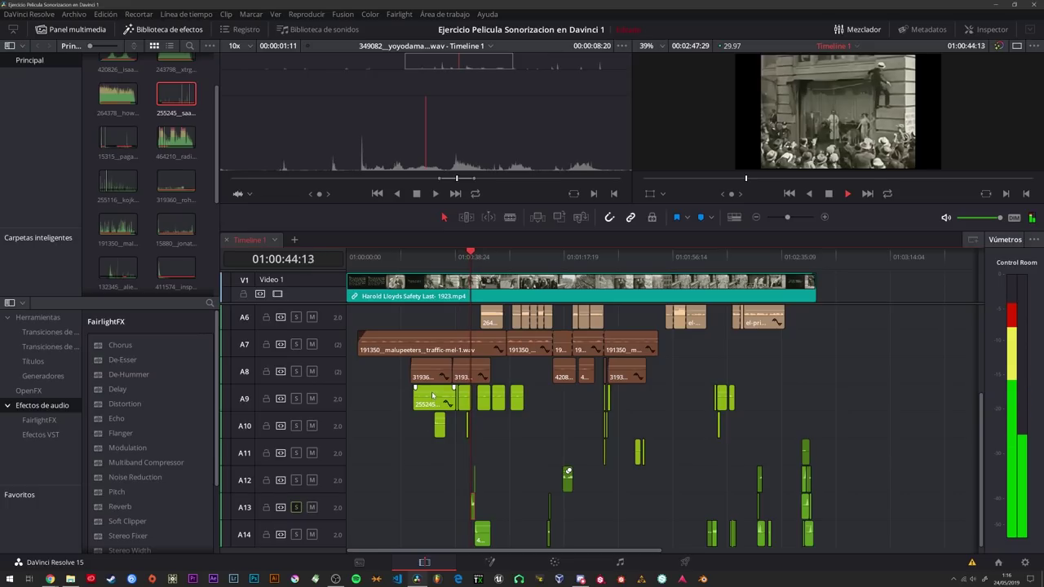
key("k")
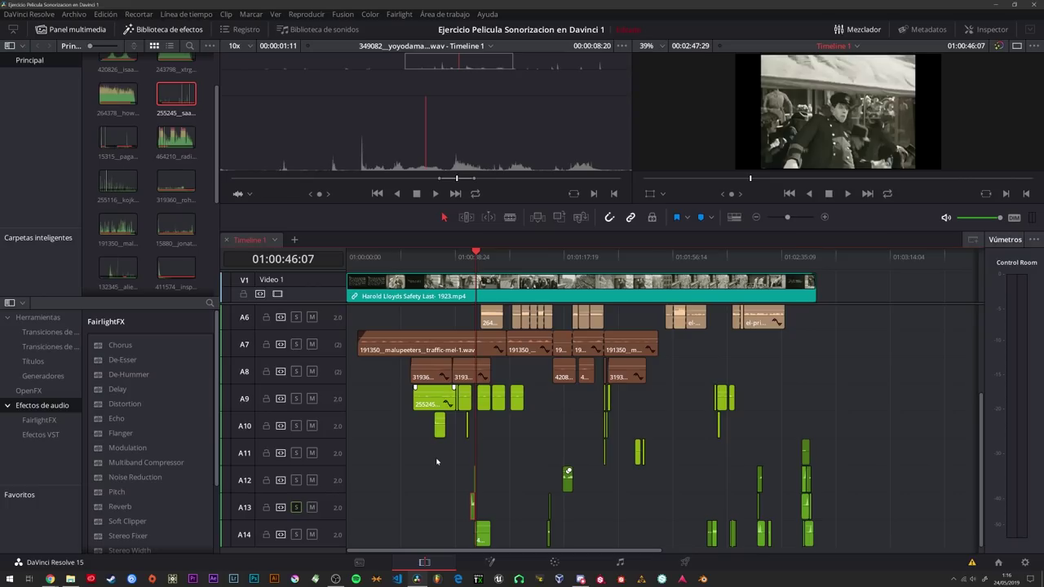
left_click_drag(477, 257, 476, 256)
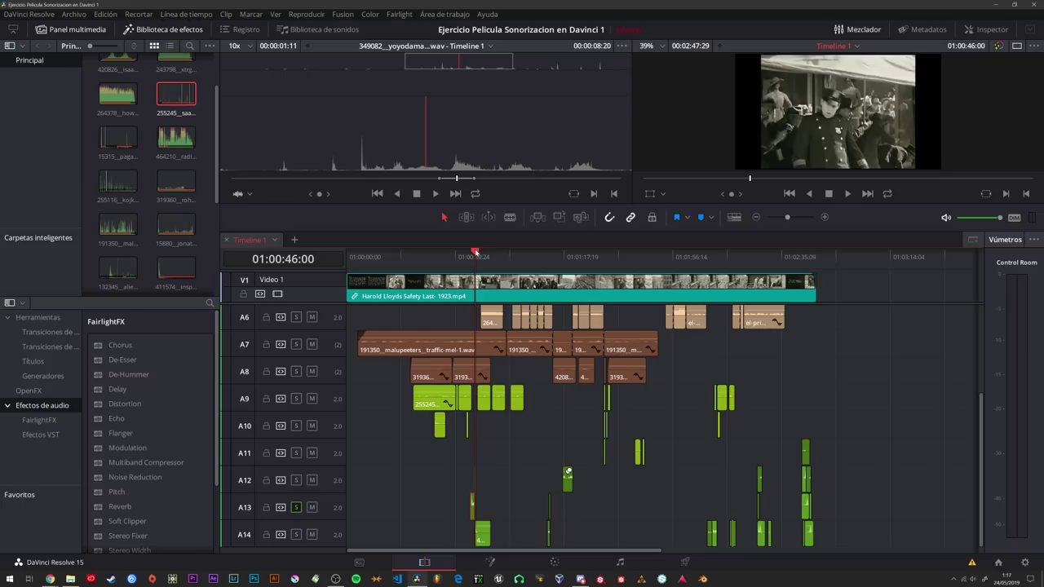
Move the playhead back via 01:00:44:23 to 01:00:43:18, where Harold climbs the facade.
scroll(494, 355, "up", 2)
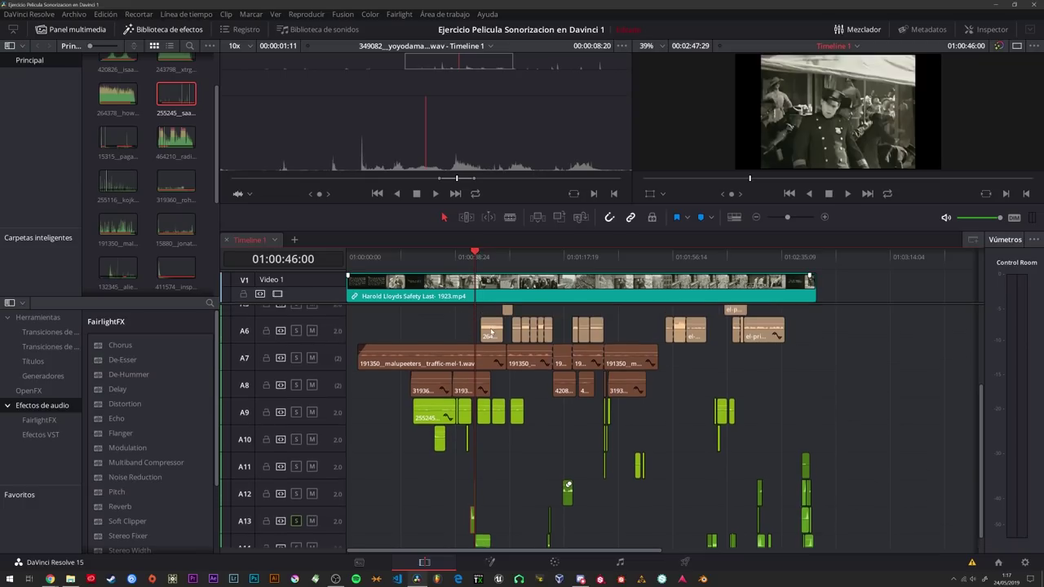
scroll(457, 354, "up", 1)
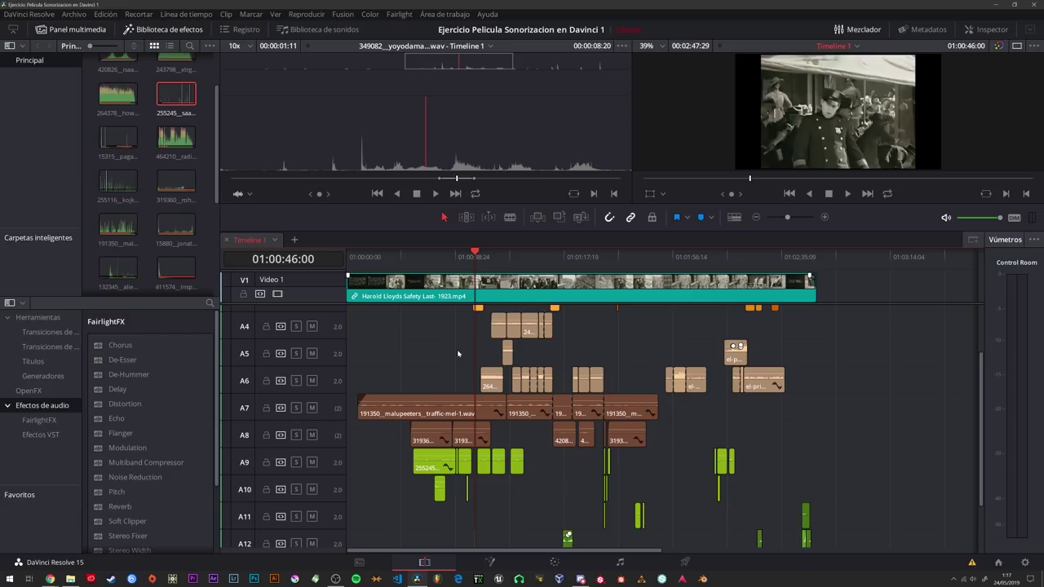
scroll(468, 354, "up", 1)
scroll(464, 363, "down", 1)
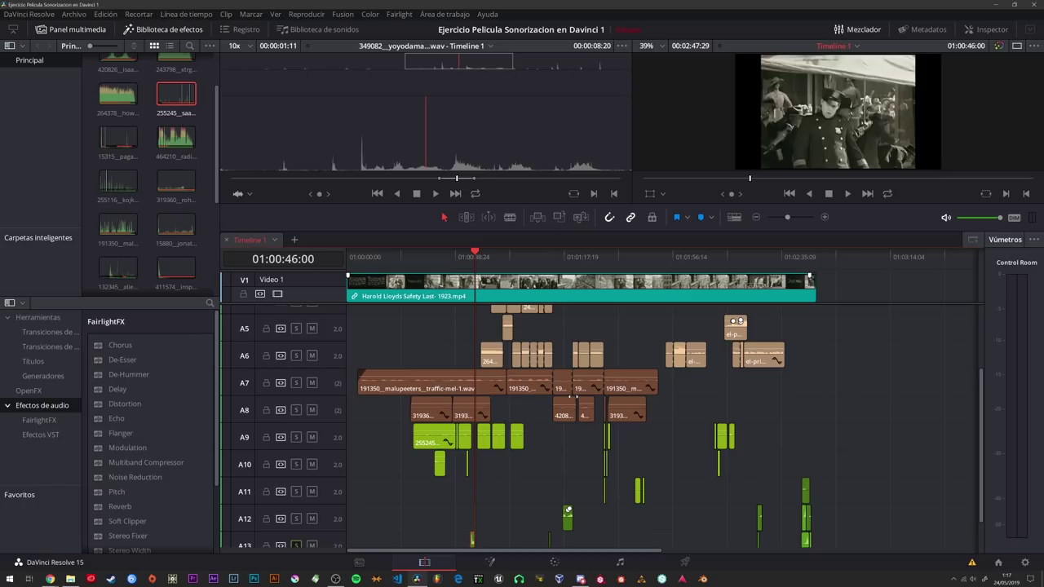
left_click(472, 253)
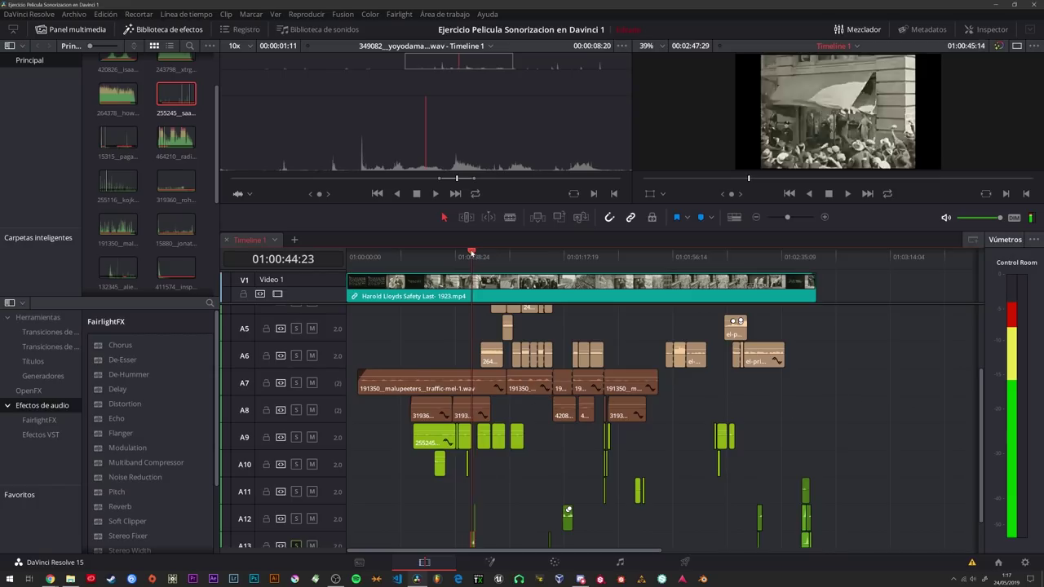
left_click(468, 254)
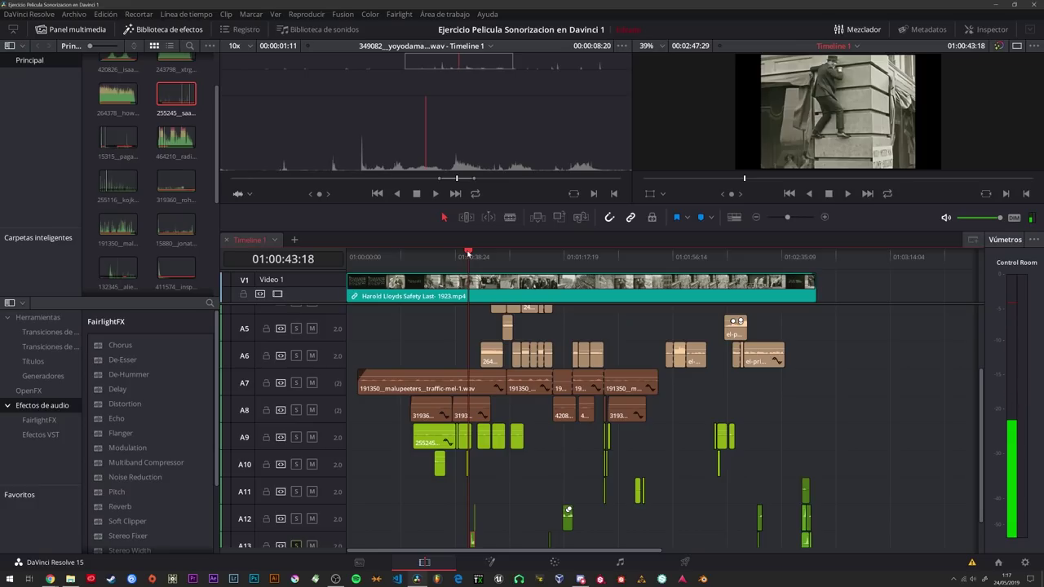
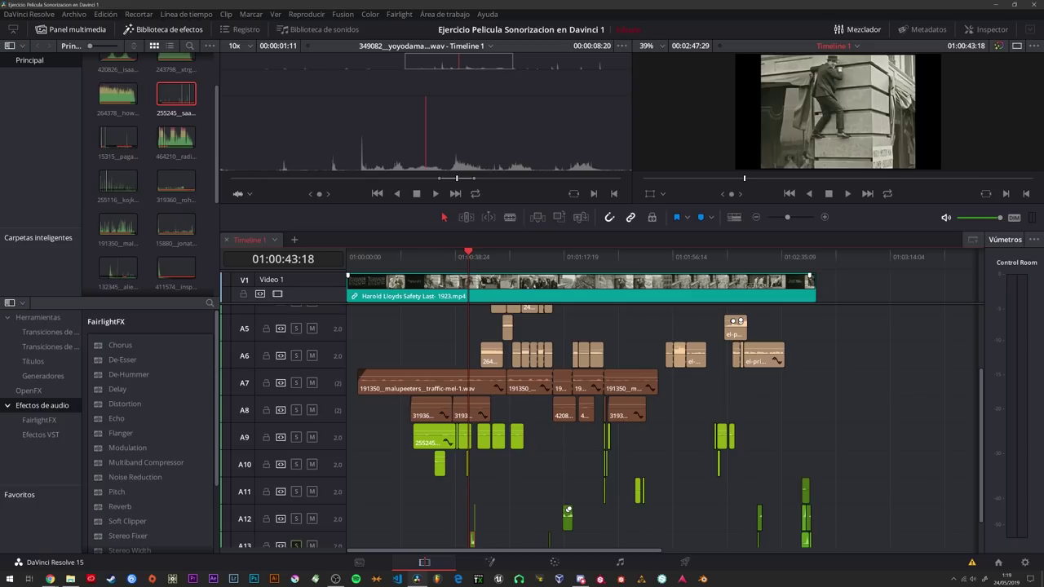
Zoom the Fairlight timeline horizontally and scroll the tracks up until A2 and A4 show.
scroll(620, 349, "right", 2)
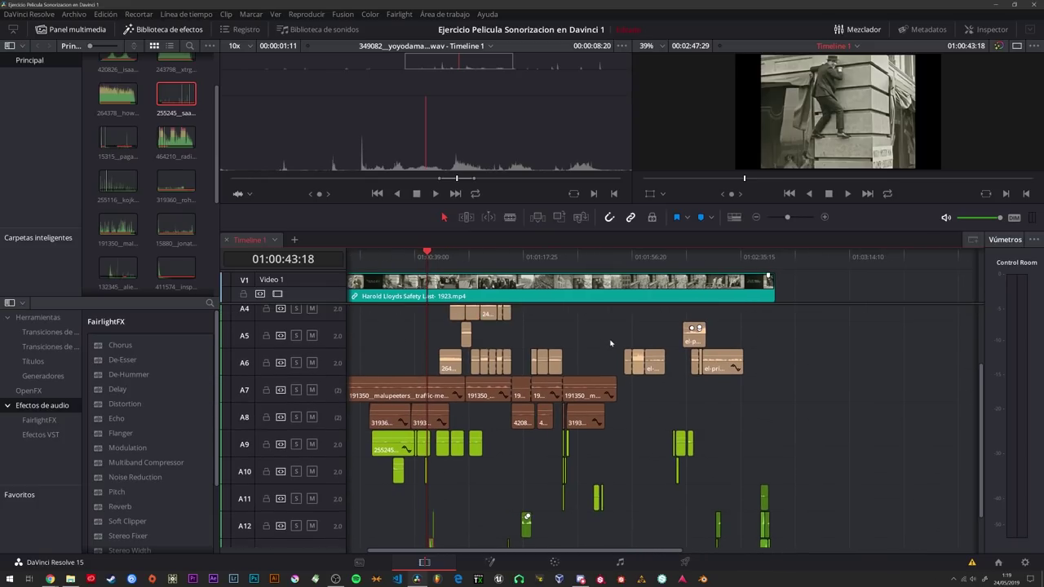
scroll(610, 344, "left", 2)
scroll(649, 344, "up", 1)
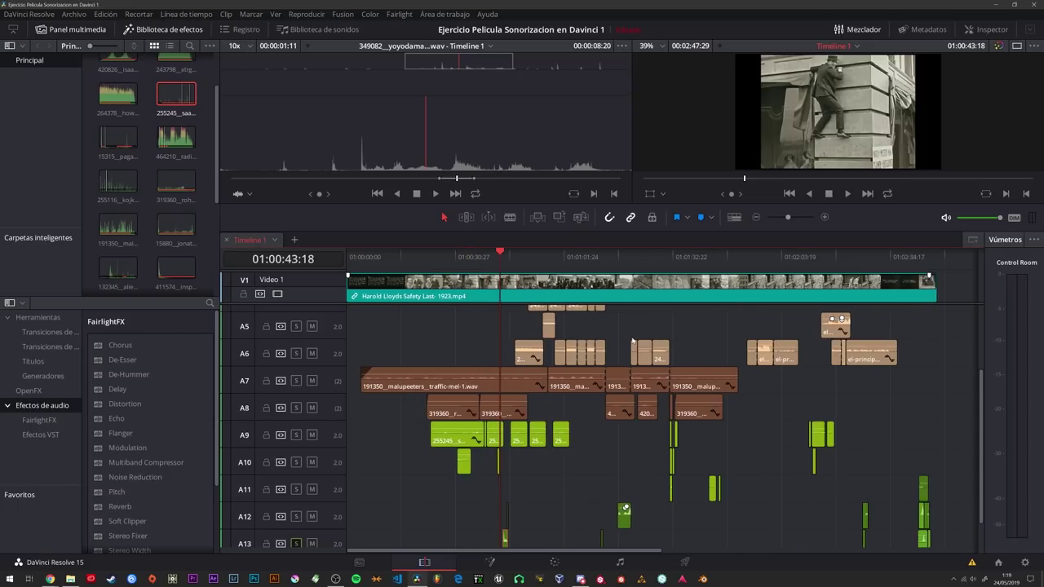
scroll(652, 342, "up", 1)
scroll(657, 341, "up", 1)
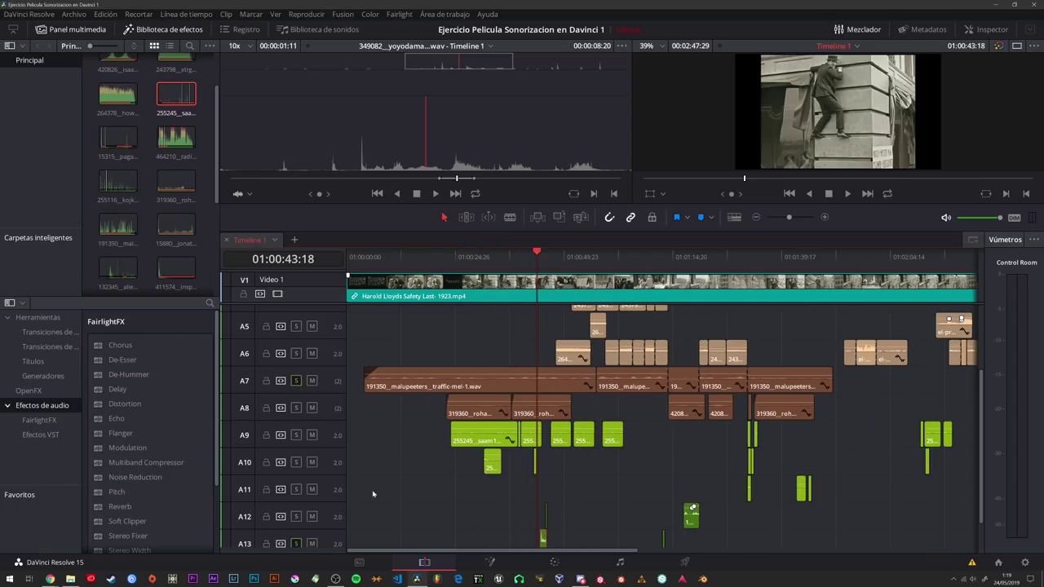
scroll(384, 485, "down", 1)
scroll(384, 485, "down", 1)
scroll(384, 485, "up", 2)
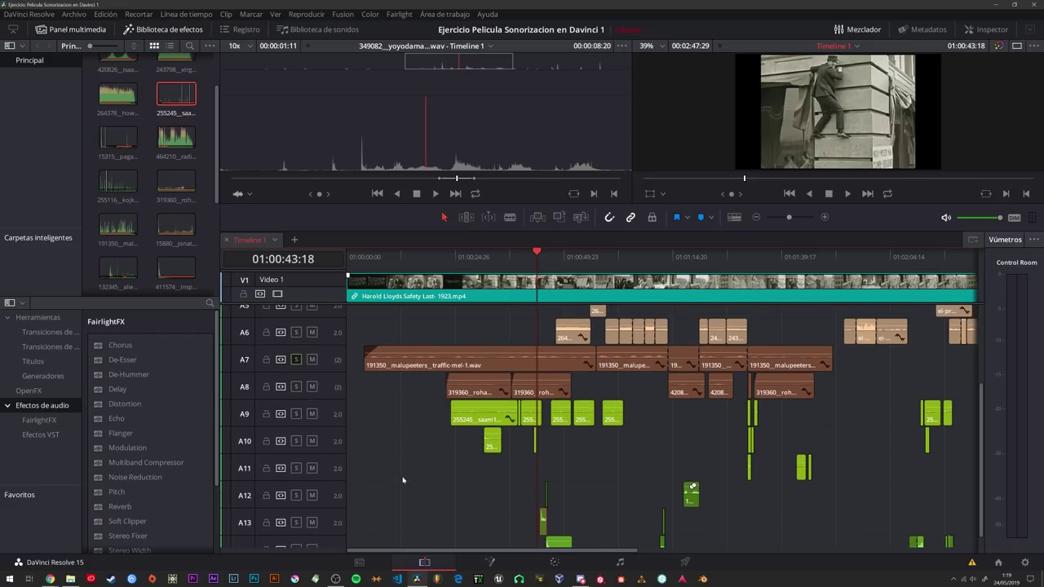
scroll(621, 500, "right", 1)
scroll(621, 500, "up", 2)
scroll(595, 522, "right", 1)
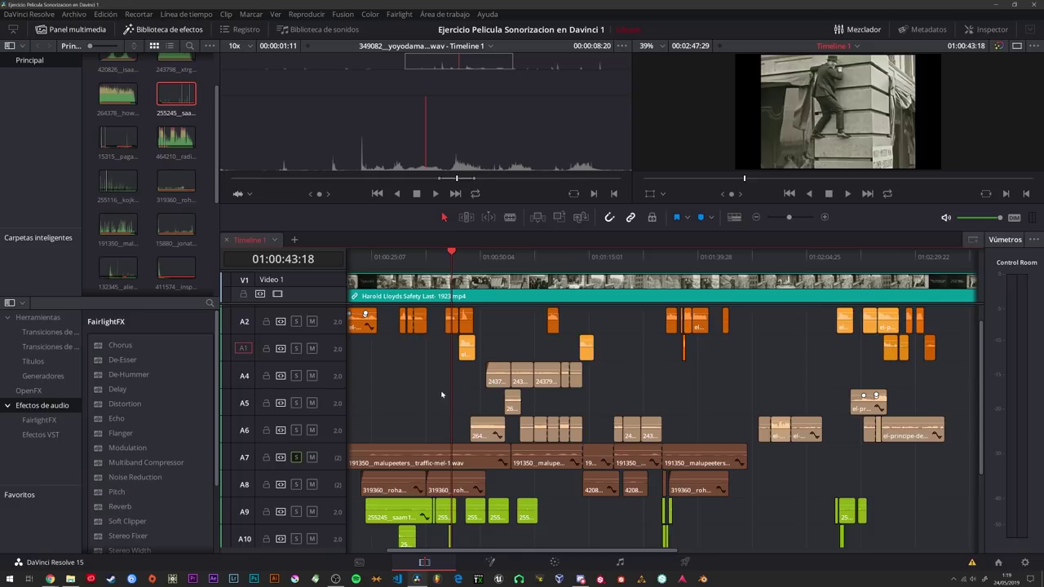
scroll(440, 385, "left", 1)
scroll(404, 384, "right", 2)
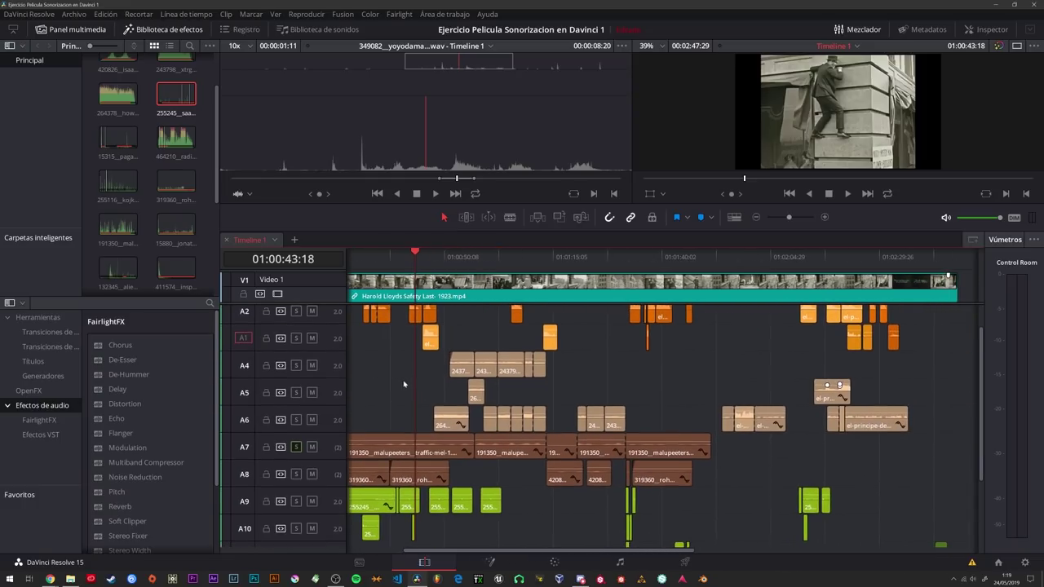
Audition the A7 traffic clip in the source viewer from 01:01:08:20.
left_click(518, 258)
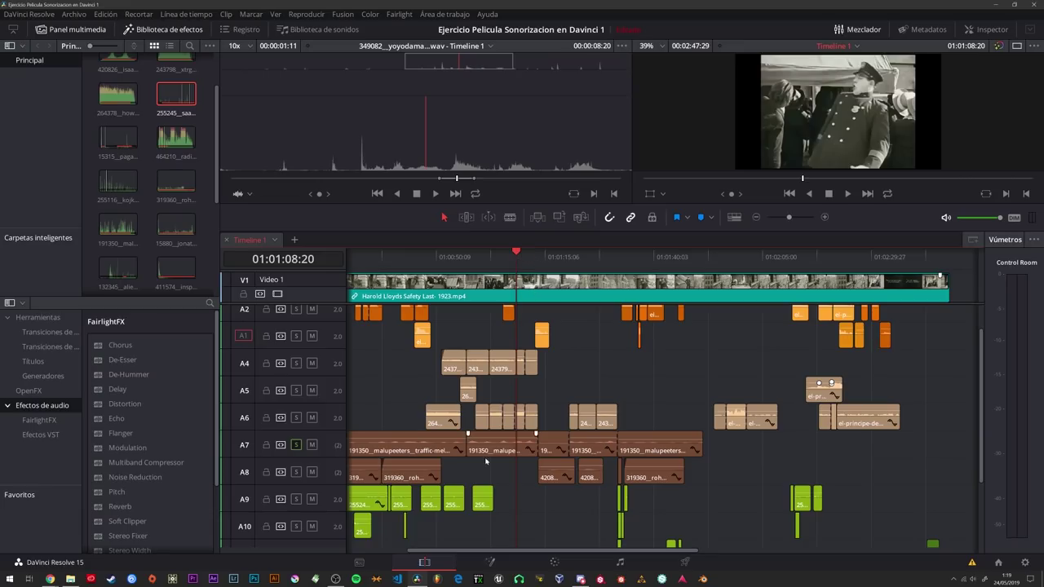
double_click(506, 461)
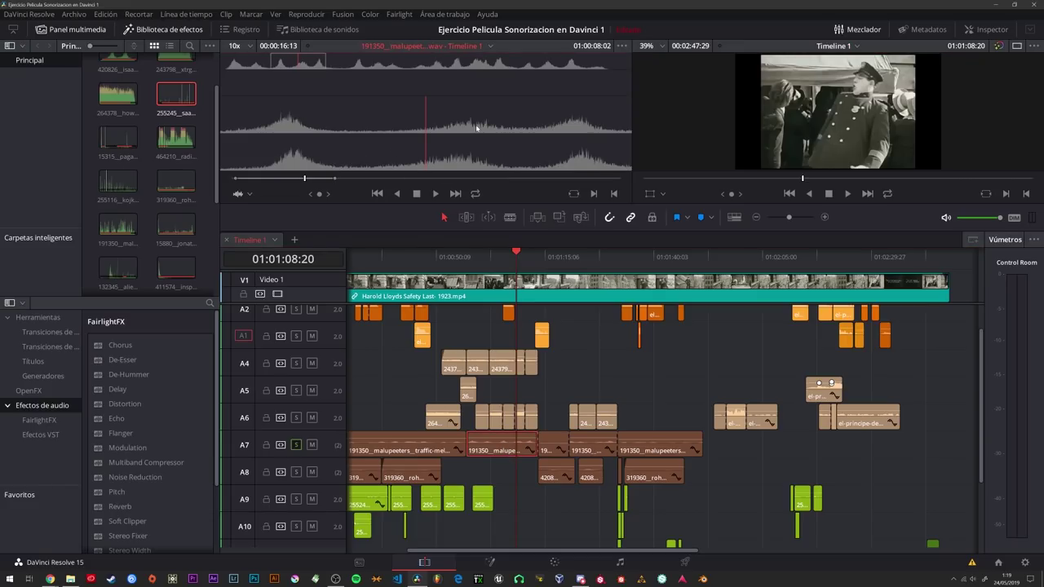
key("space")
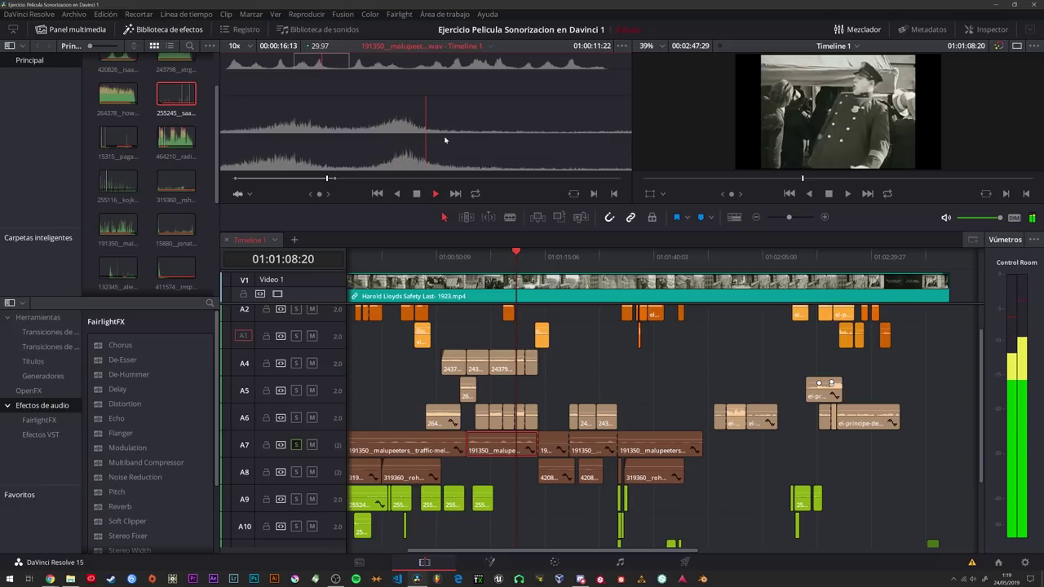
key("space")
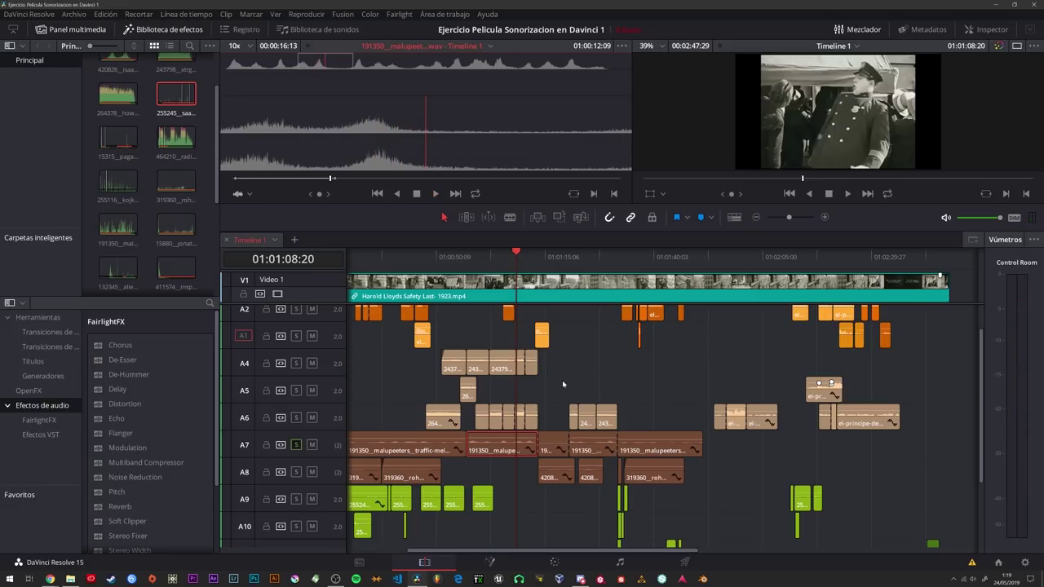
Scrub the timeline through the scene, then scroll up to show the A1 film-audio track.
left_click(535, 389)
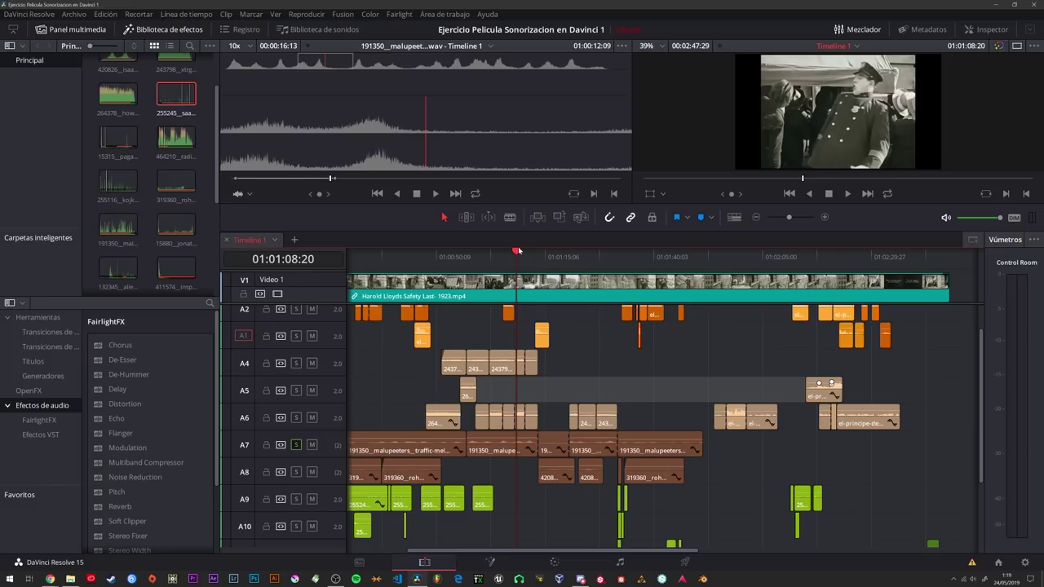
left_click_drag(518, 253, 525, 252)
key("space")
scroll(590, 374, "up", 1)
scroll(591, 373, "up", 1)
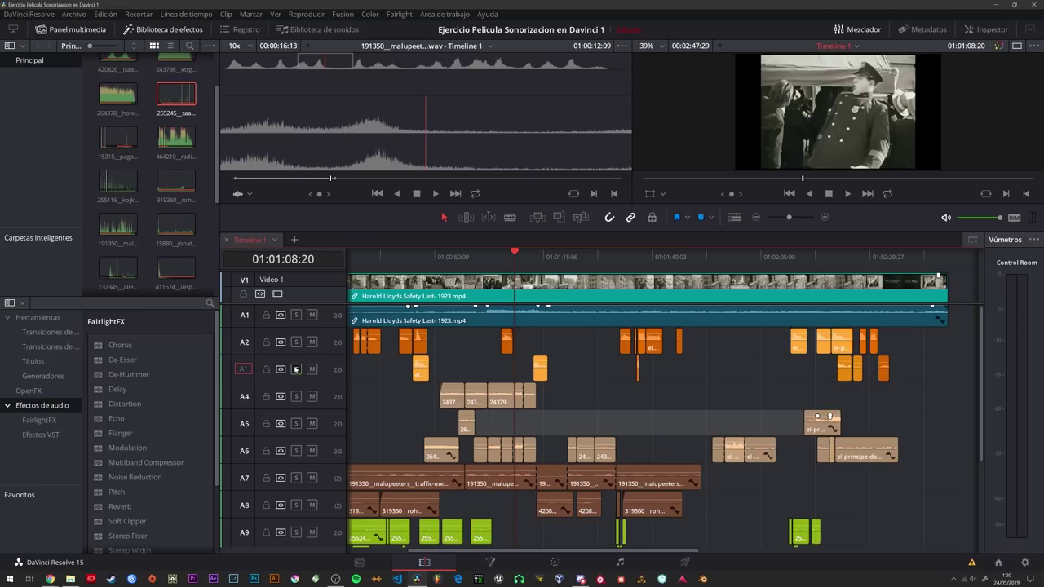
Mute the two orange effect tracks below the film audio and play the mix.
left_click(311, 342)
left_click(312, 369)
key("space")
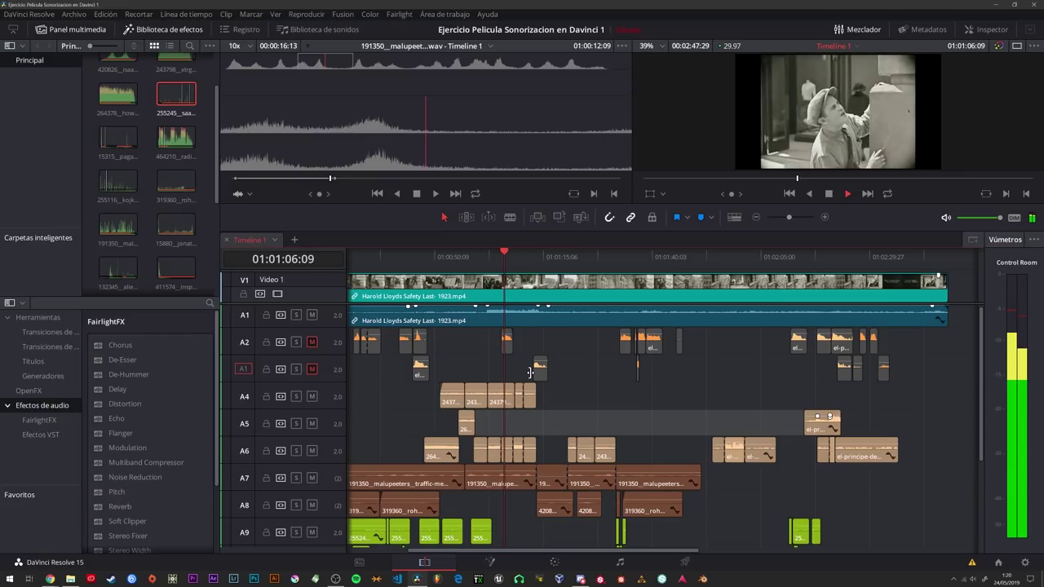
key("space")
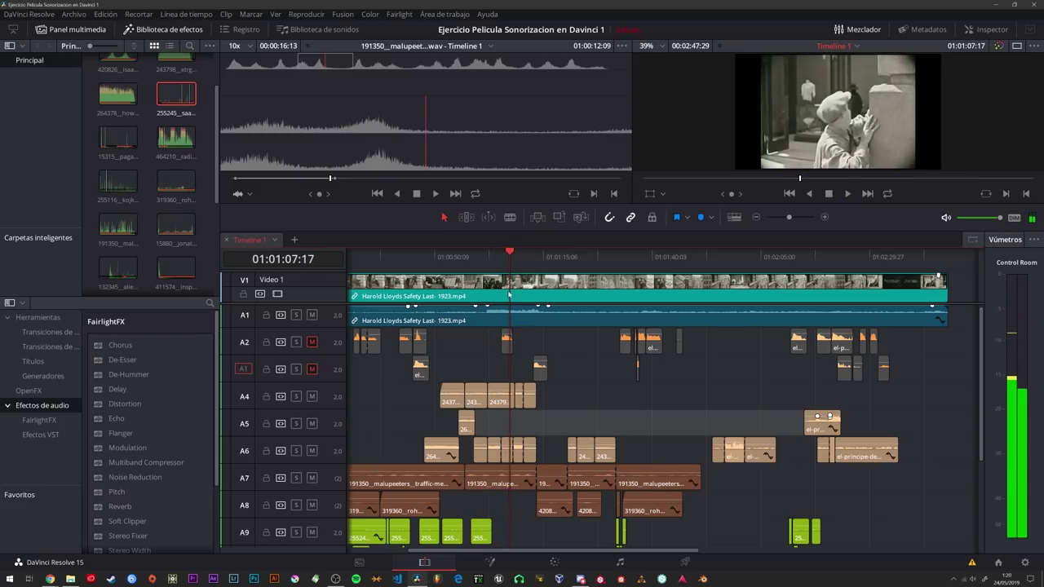
Replay the scene from just before it, stopping at 01:01:05:29.
left_click_drag(503, 254, 492, 256)
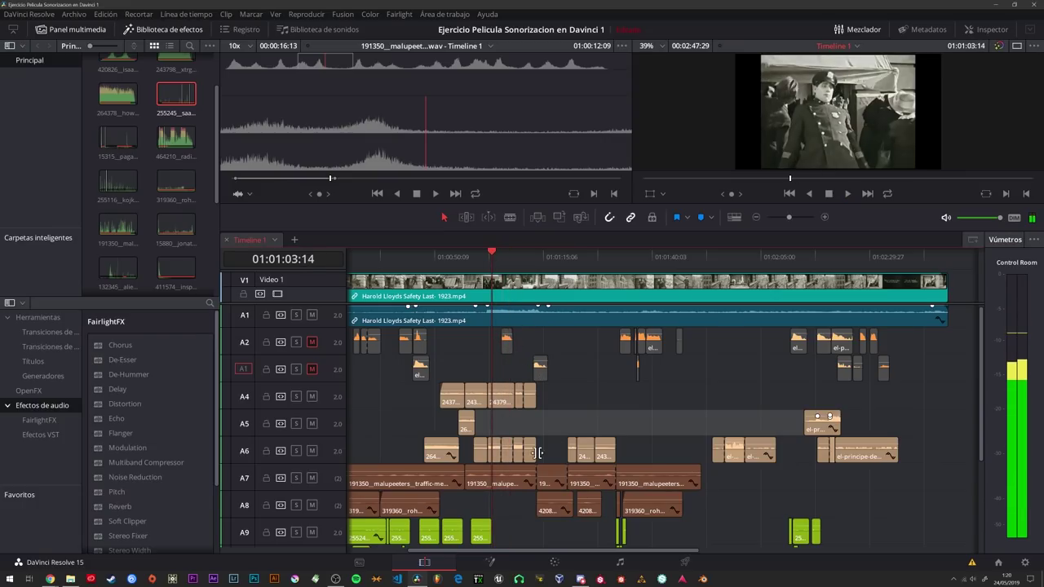
scroll(720, 470, "up", 3)
scroll(719, 470, "up", 2)
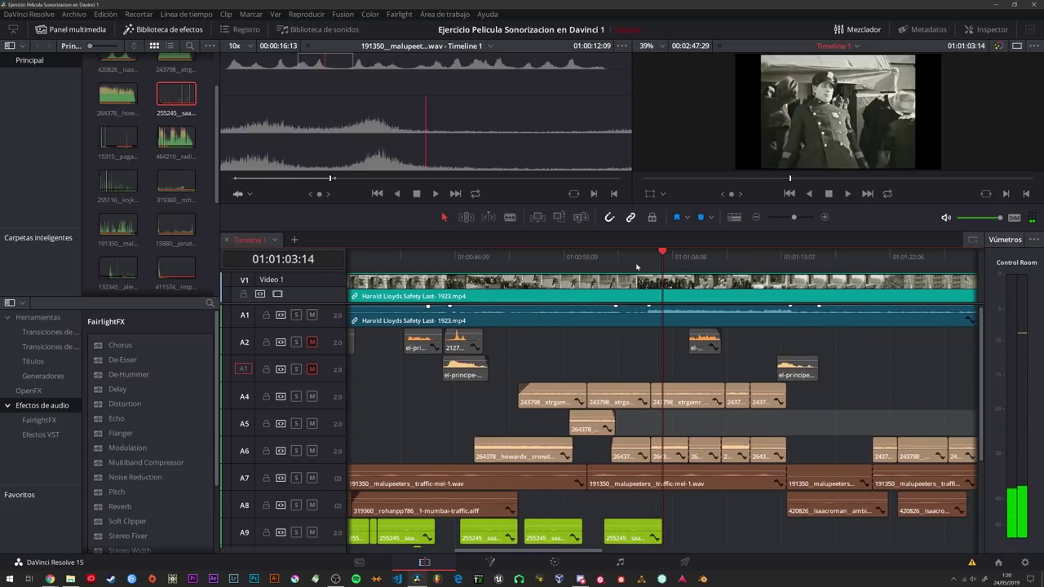
left_click(615, 254)
key("space")
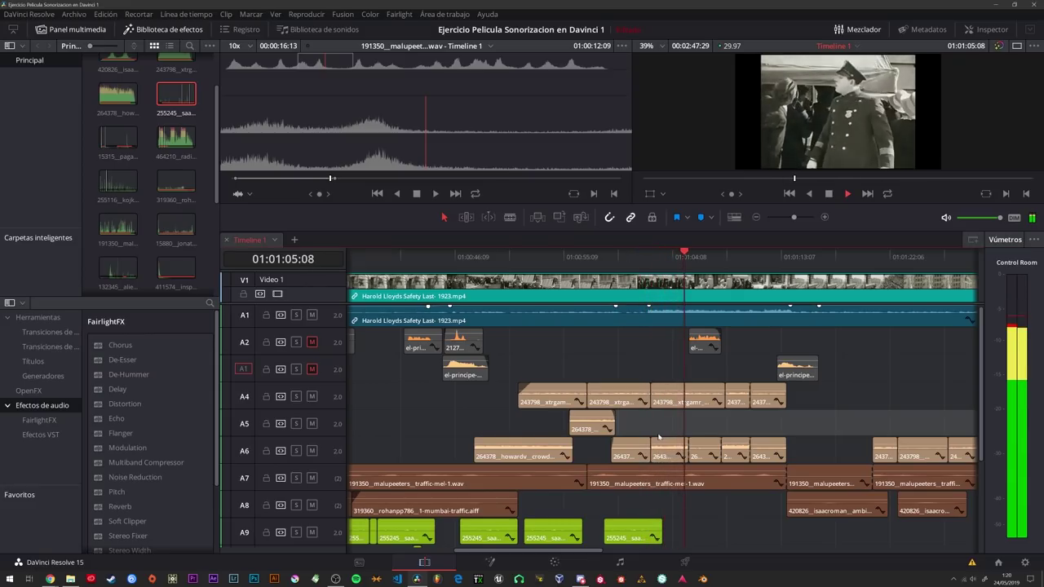
key("space")
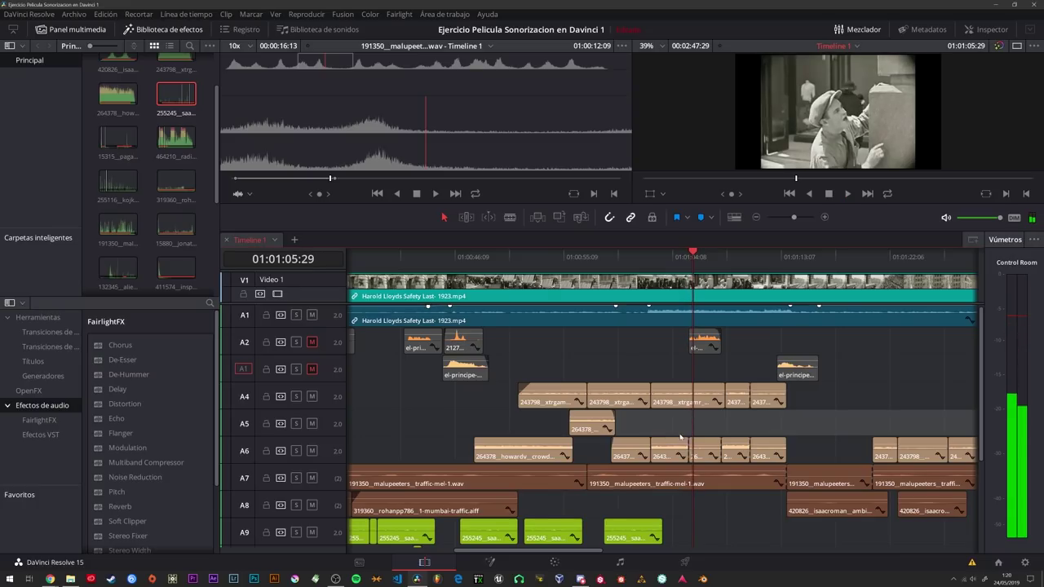
Load the A4 clip 243798_xtrgamr into the source viewer and play it.
left_click(705, 448)
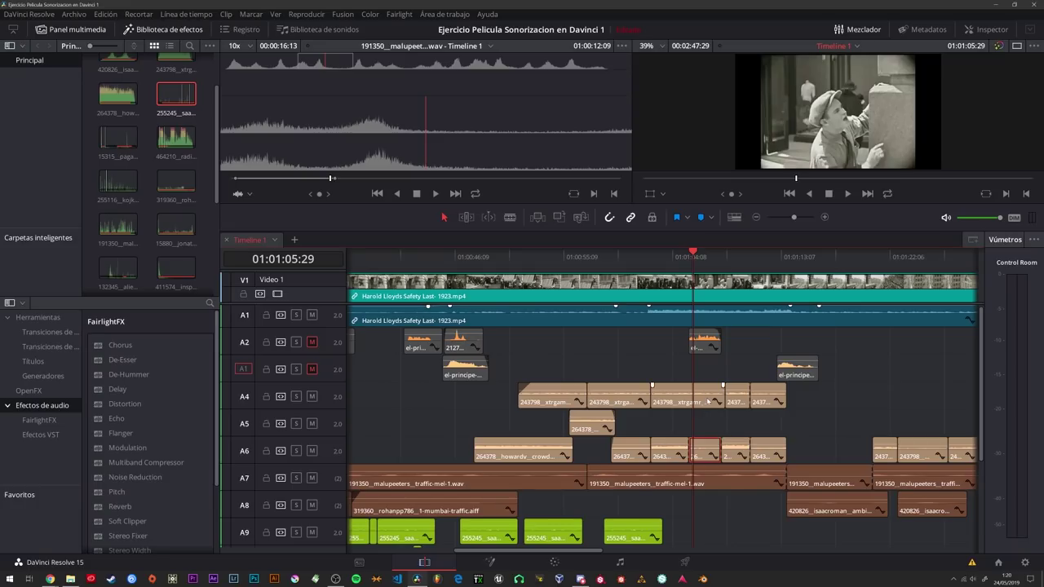
key("space")
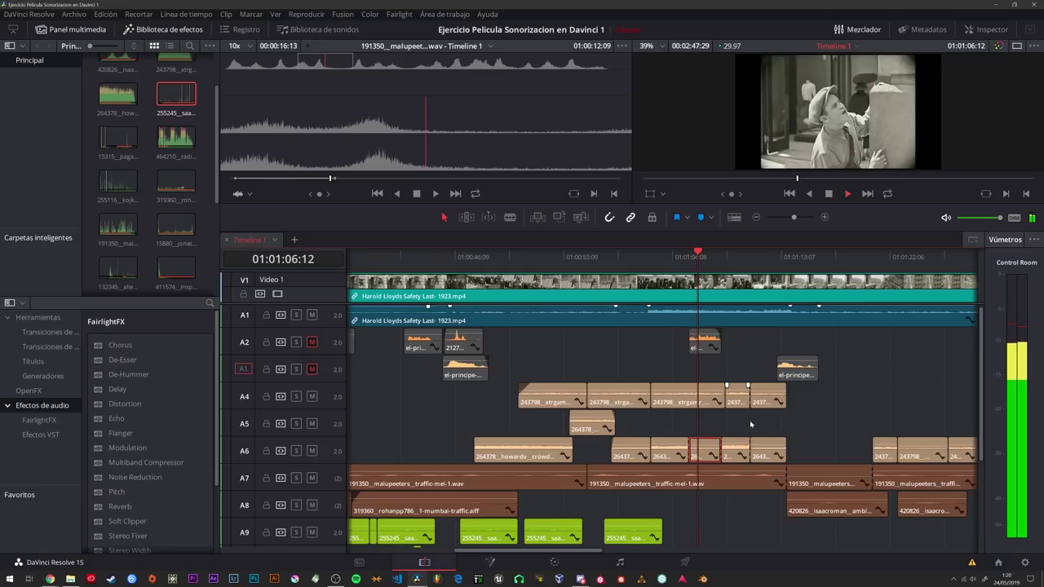
double_click(699, 406)
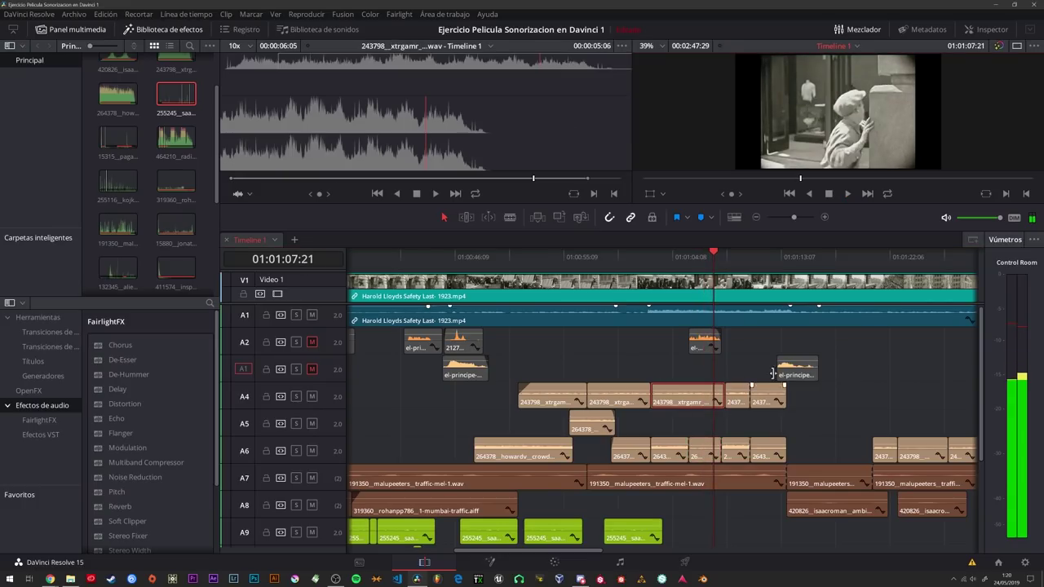
key("space")
key("space")
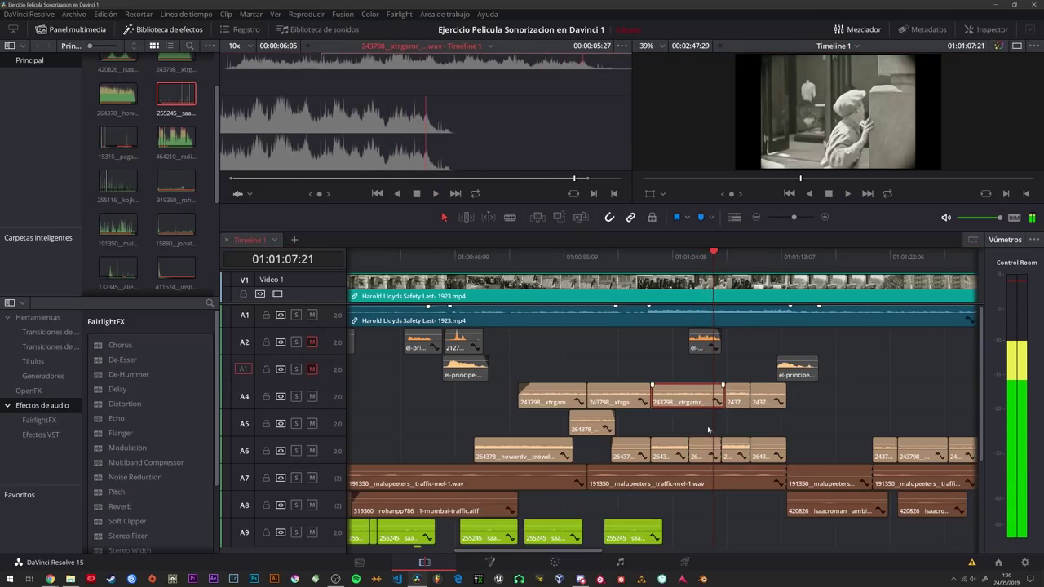
Compare the A6 264378_howardv and A4 243798_xtrgamr clips in the source viewer.
scroll(723, 517, "down", 3)
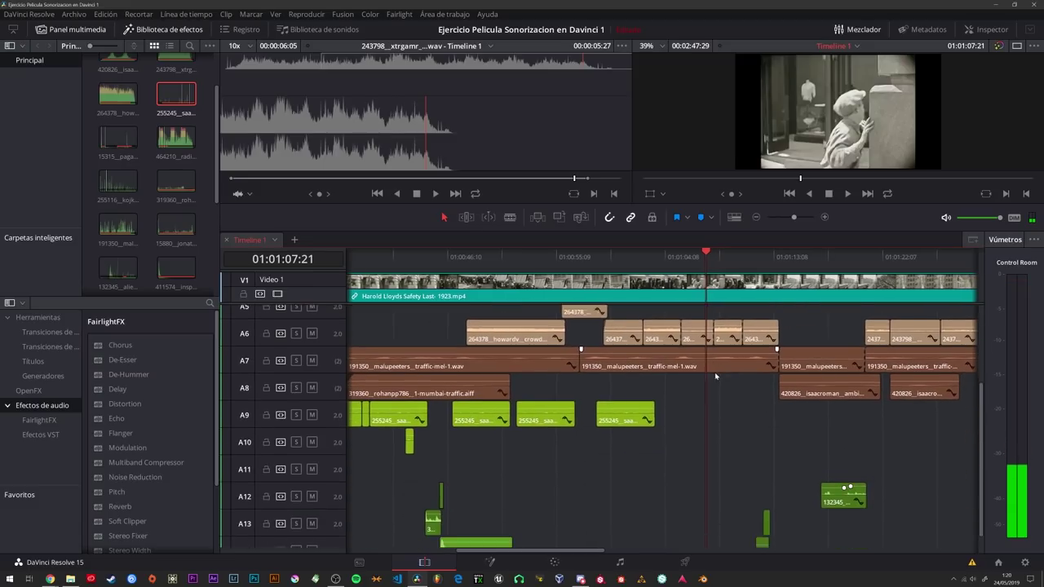
scroll(693, 467, "up", 2)
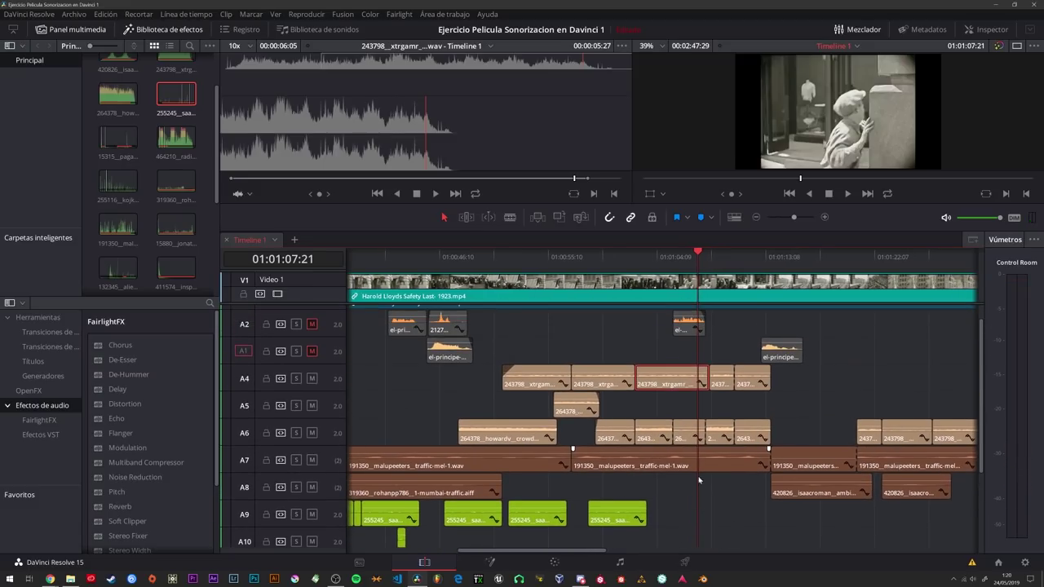
left_click(678, 255)
left_click(690, 433)
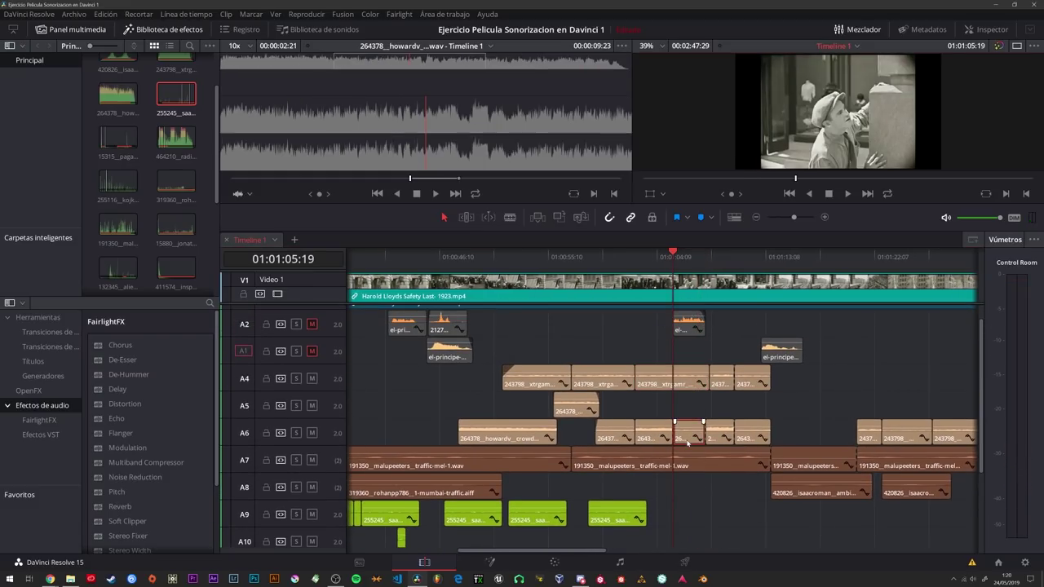
key("space")
left_click(689, 388)
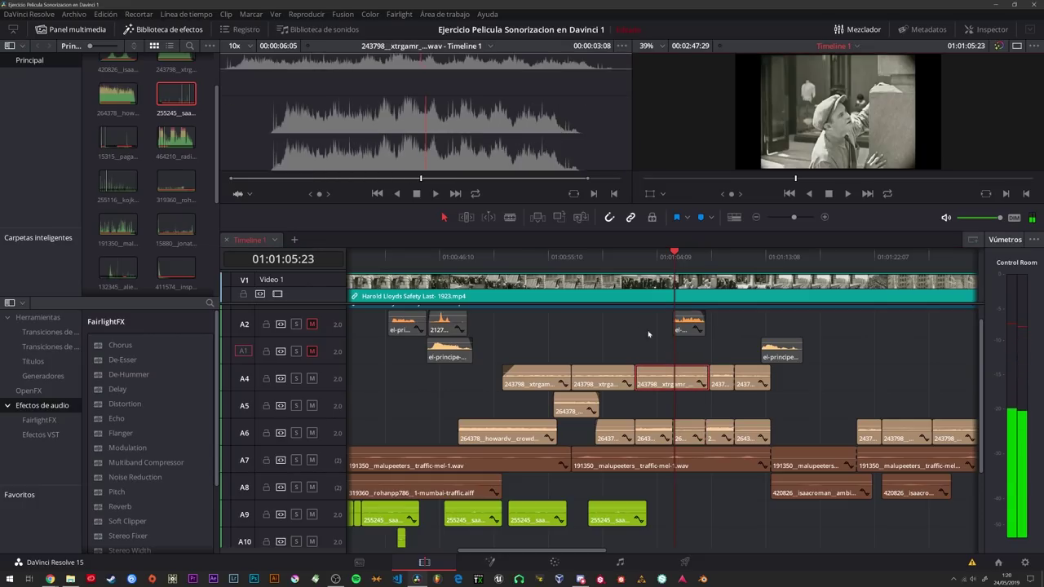
left_click(435, 194)
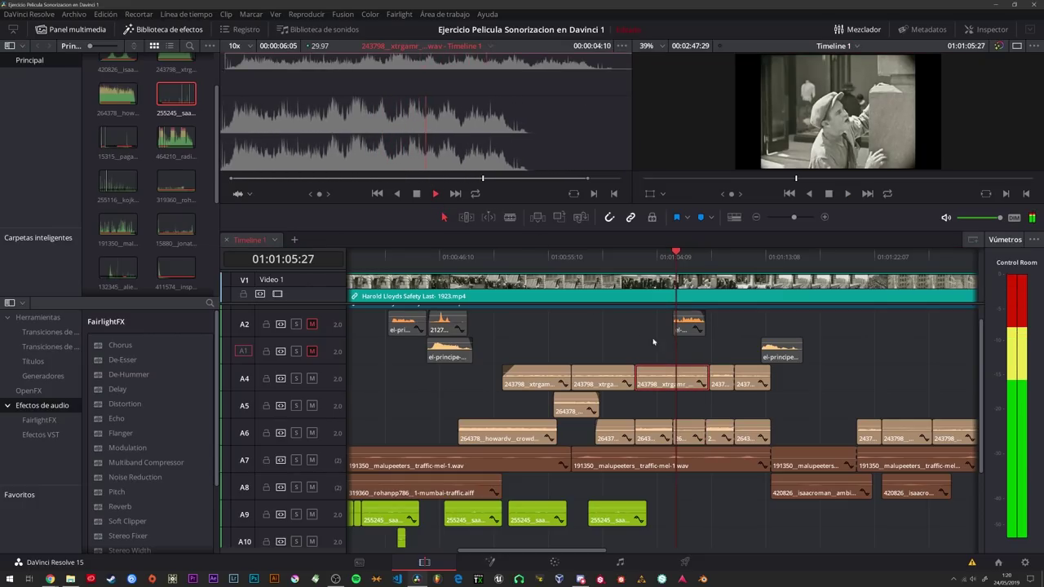
left_click(435, 194)
Unmute both orange effect tracks and scrub the source clip back to 00:00:03:15.
left_click(311, 351)
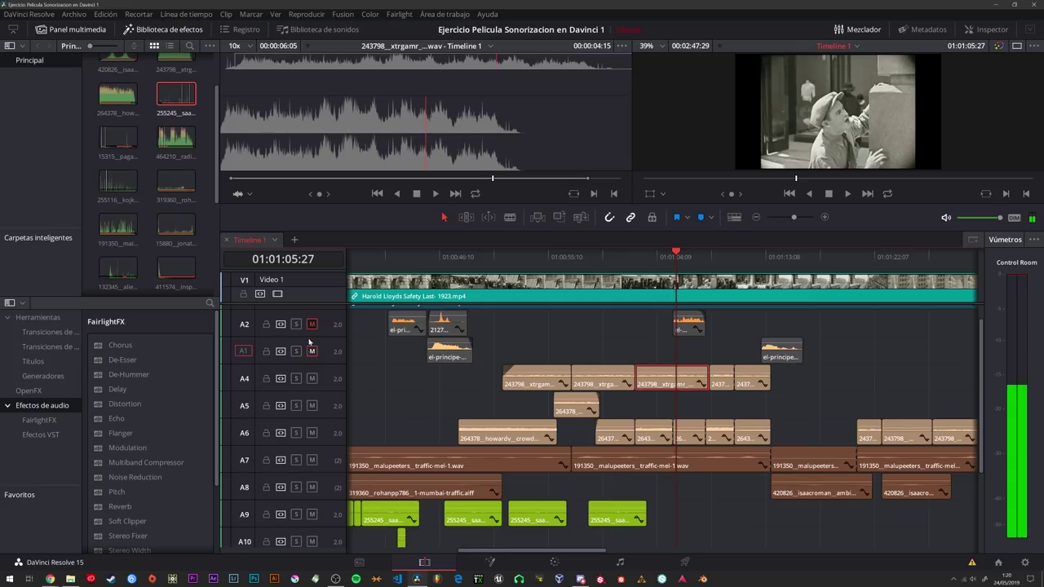
left_click(311, 323)
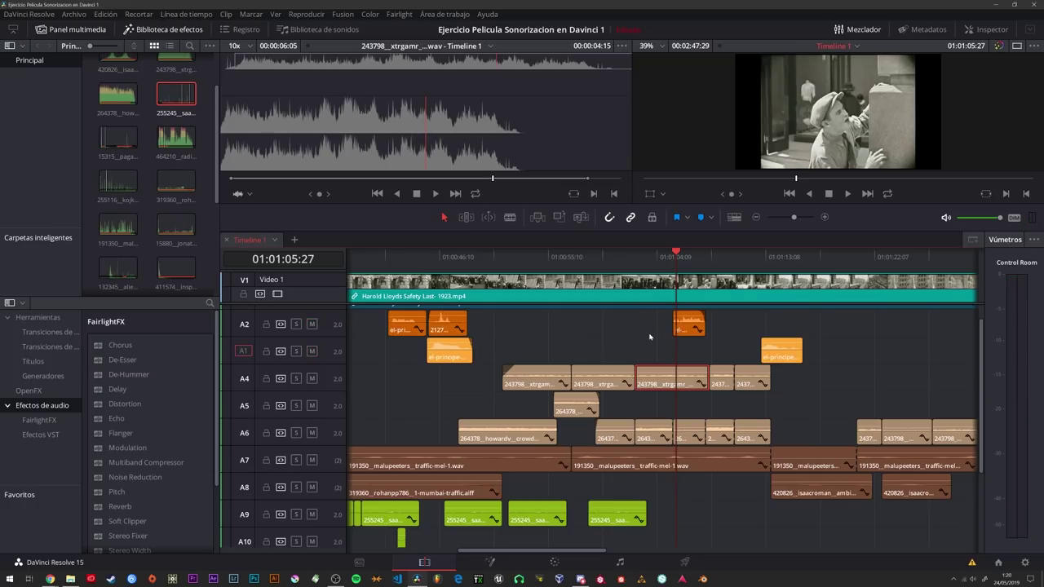
left_click(399, 133)
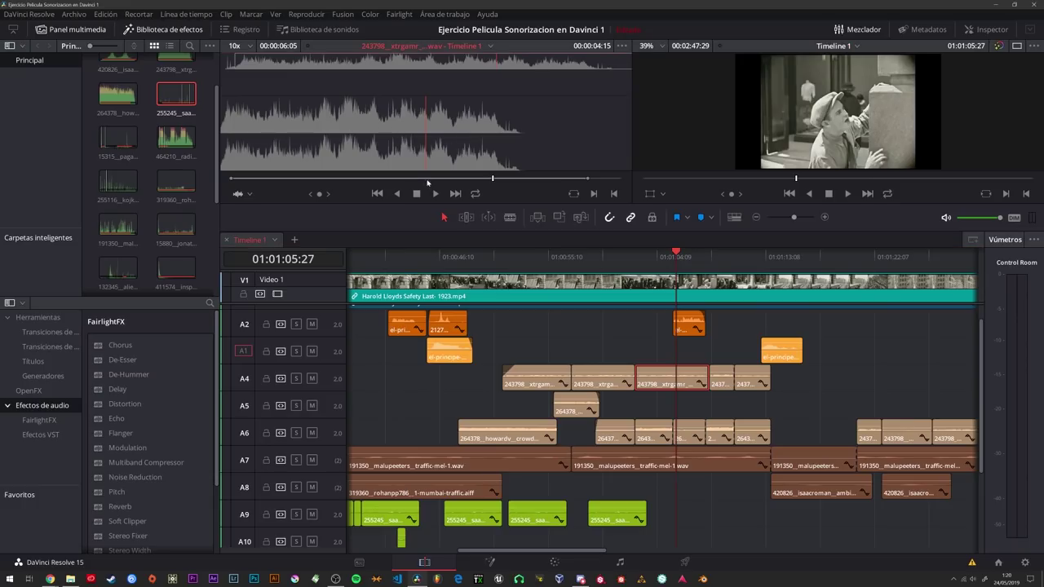
left_click_drag(447, 181, 435, 177)
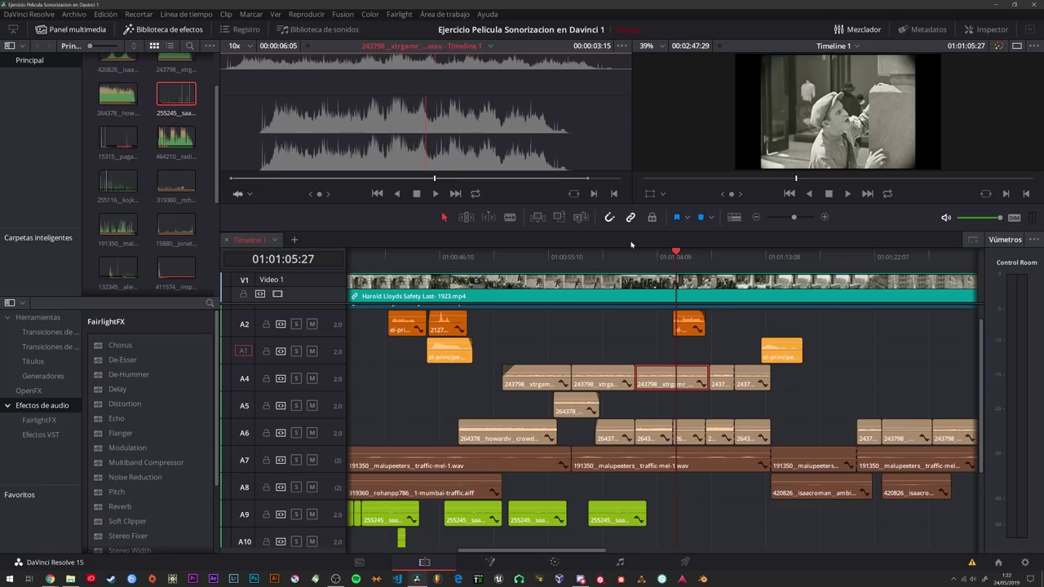
Play from 01:01:02:15, then scrub back to 01:00:45:27.
left_click(635, 253)
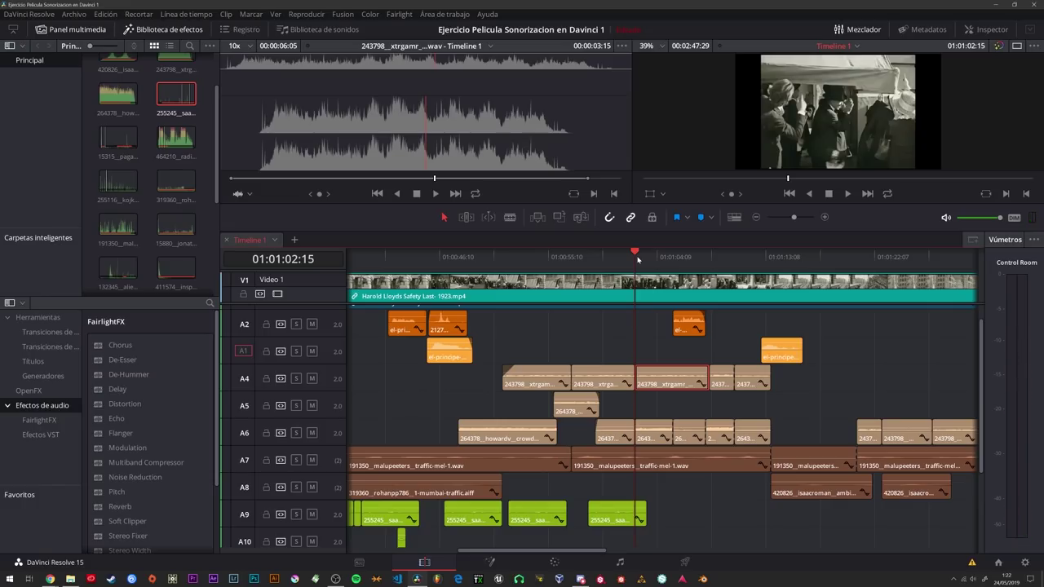
left_click(575, 350)
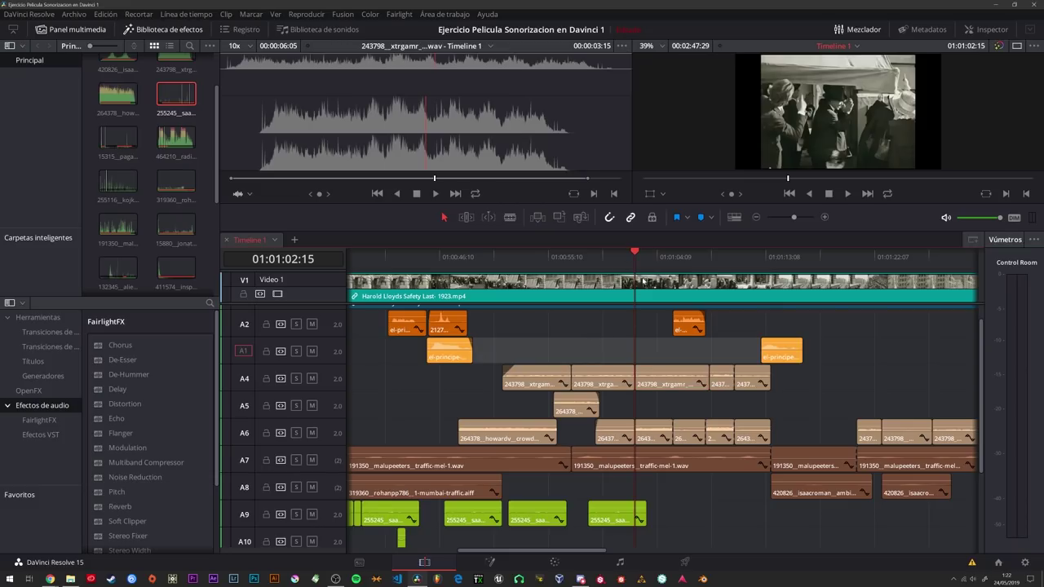
key("space")
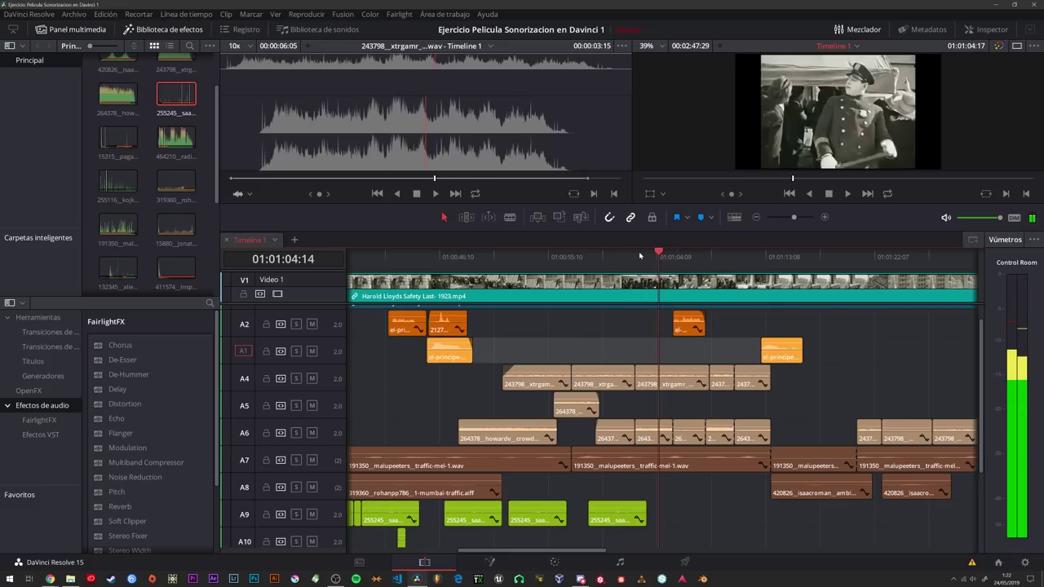
mouse_move(640, 256)
left_mouse_down()
mouse_move(474, 256)
mouse_move(432, 241)
left_mouse_up()
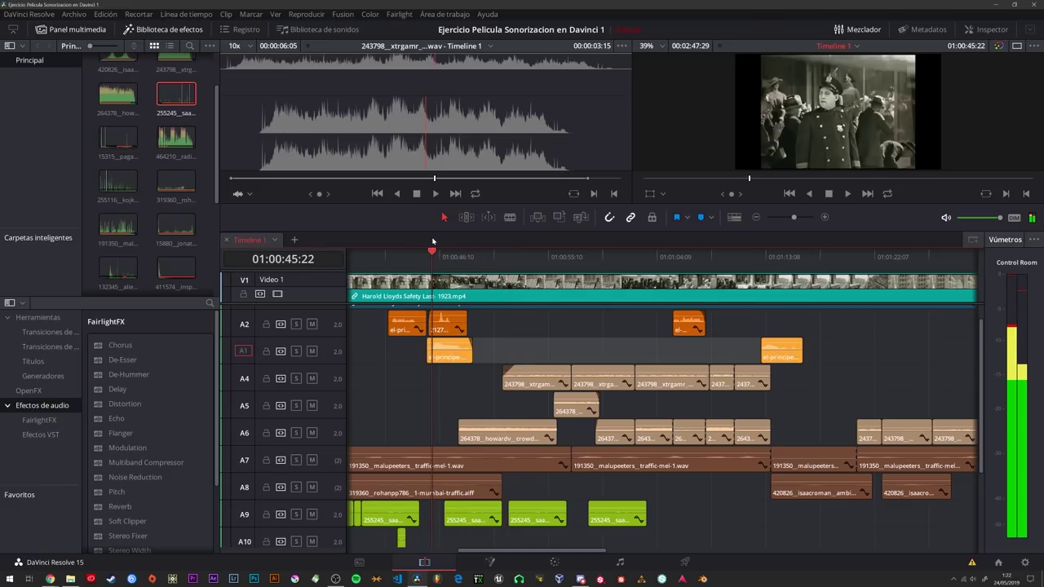
left_click_drag(433, 241, 433, 235)
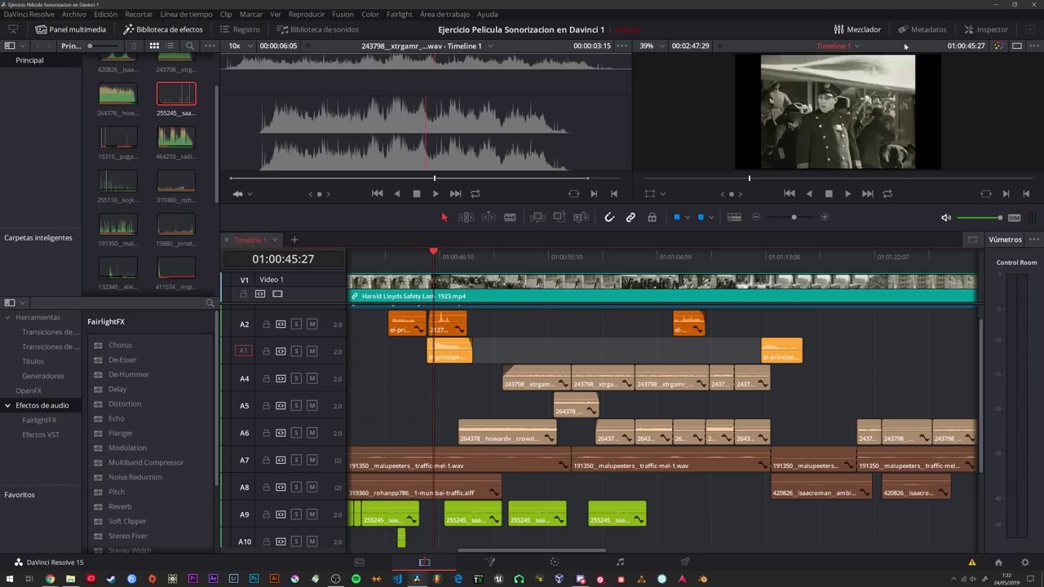
Replay the passage from 01:00:44:22, park at 01:00:47:28, and show tracks A6–A14.
left_click(419, 251)
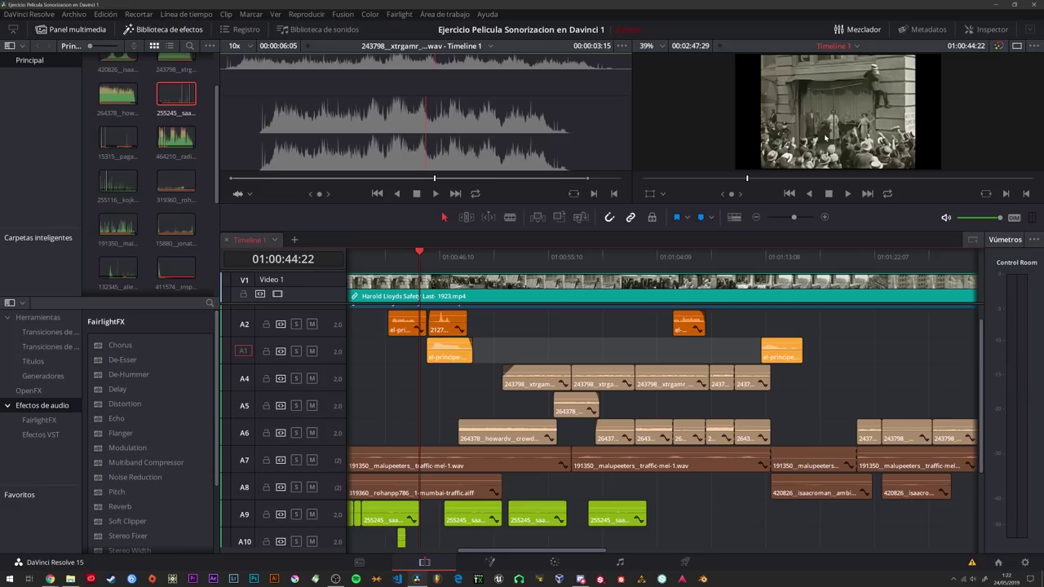
key("space")
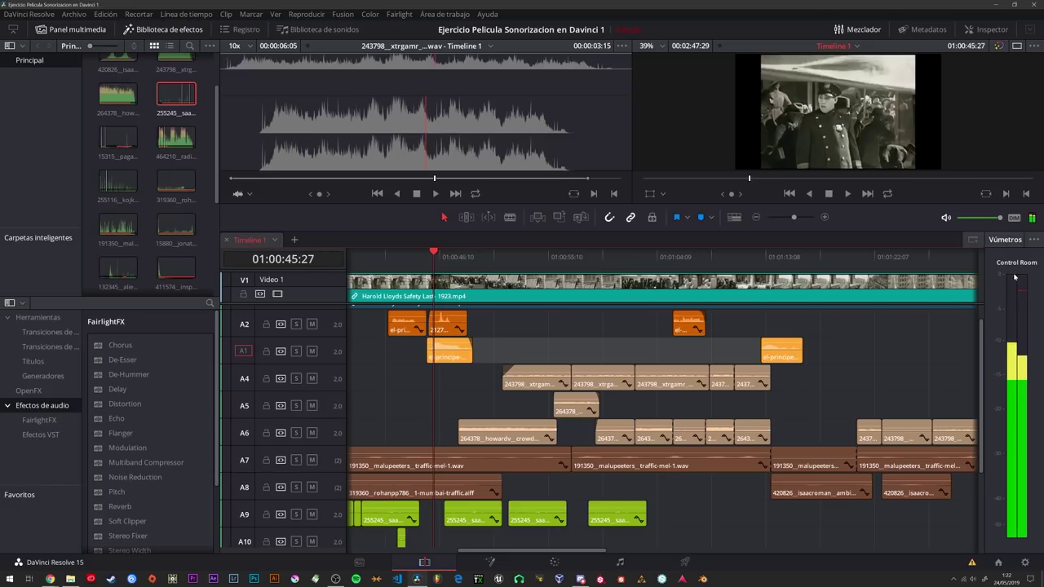
left_click(422, 256)
key("space")
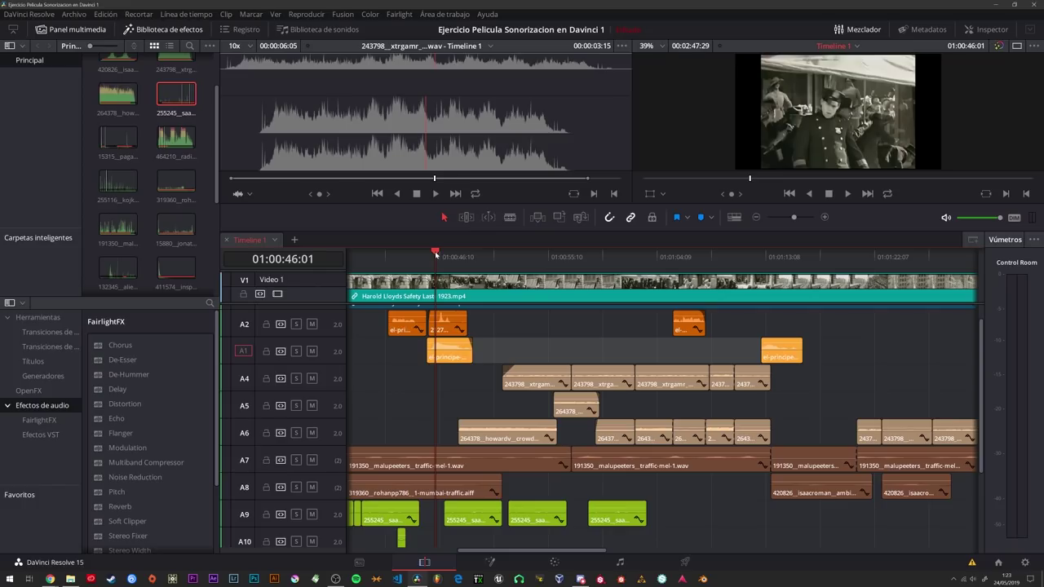
left_click(458, 257)
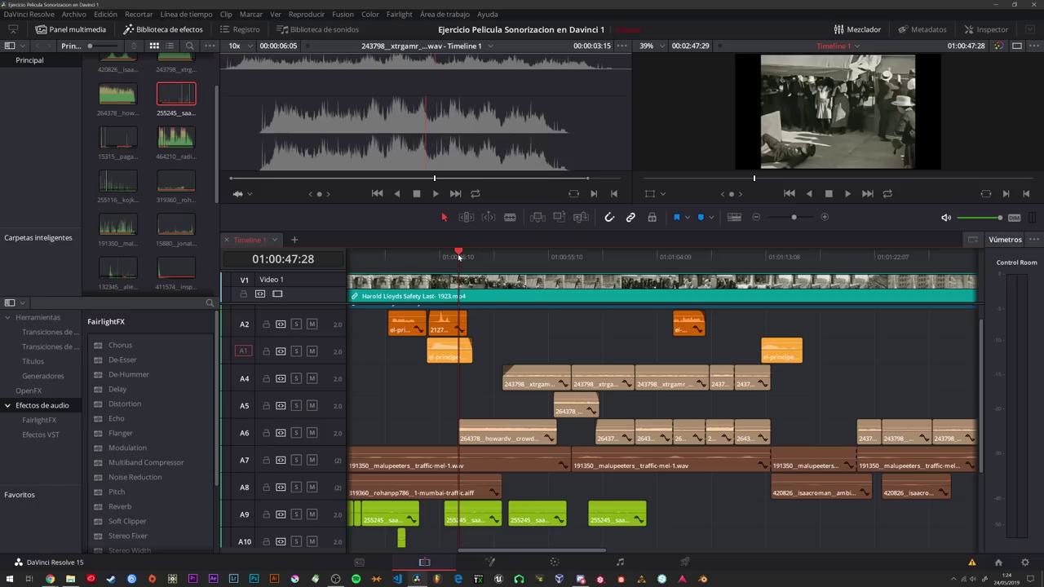
scroll(477, 382, "down", 1)
scroll(477, 381, "down", 2)
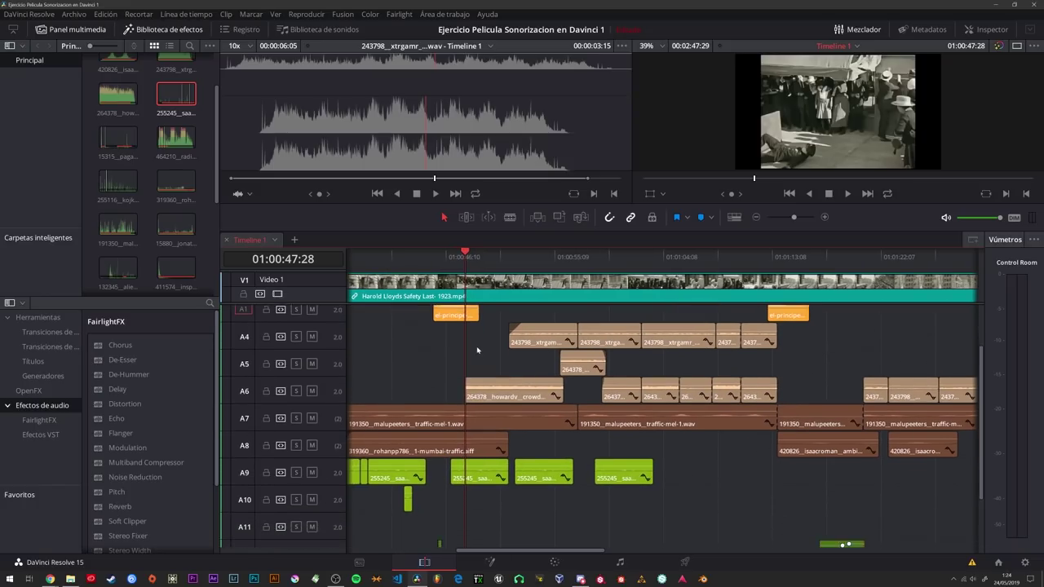
scroll(490, 392, "down", 2)
scroll(505, 408, "down", 2)
scroll(526, 430, "down", 2)
scroll(538, 431, "left", 2)
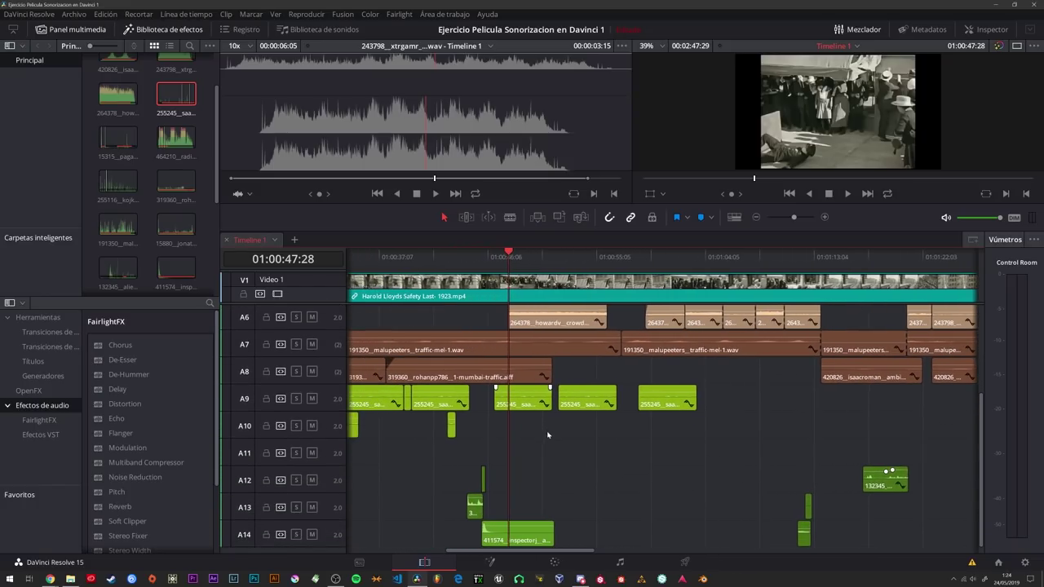
scroll(563, 432, "left", 2)
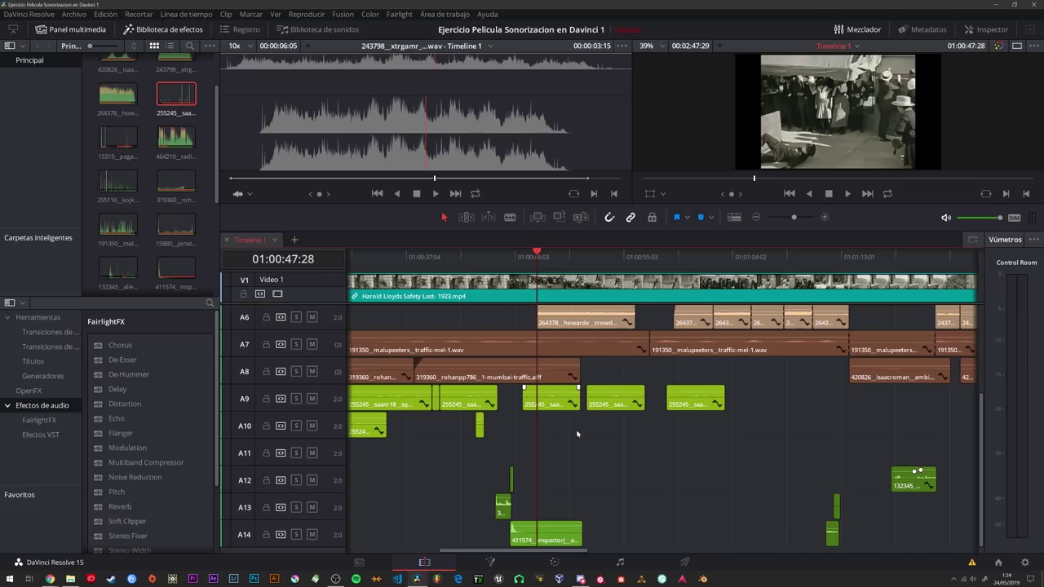
On the Fairlight page, size the mixer beside the timeline, play the mix and select Audio 6.
left_click(620, 562)
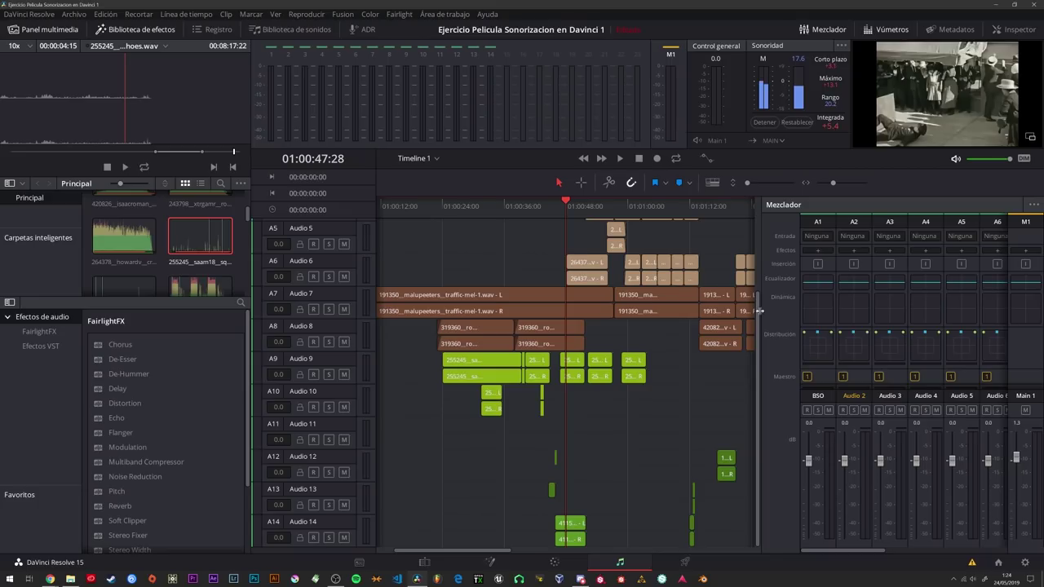
left_click_drag(765, 313, 641, 312)
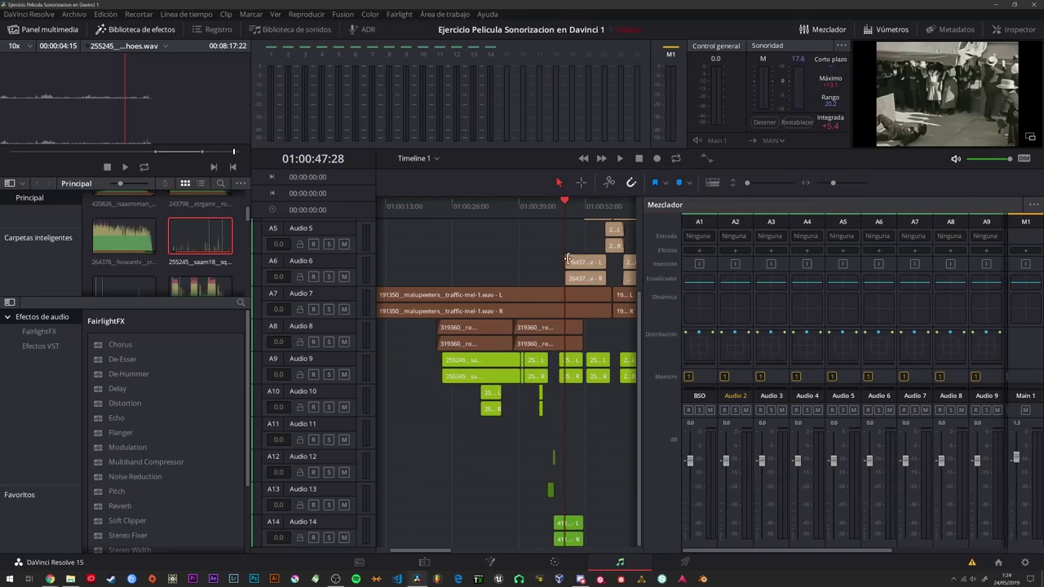
key("space")
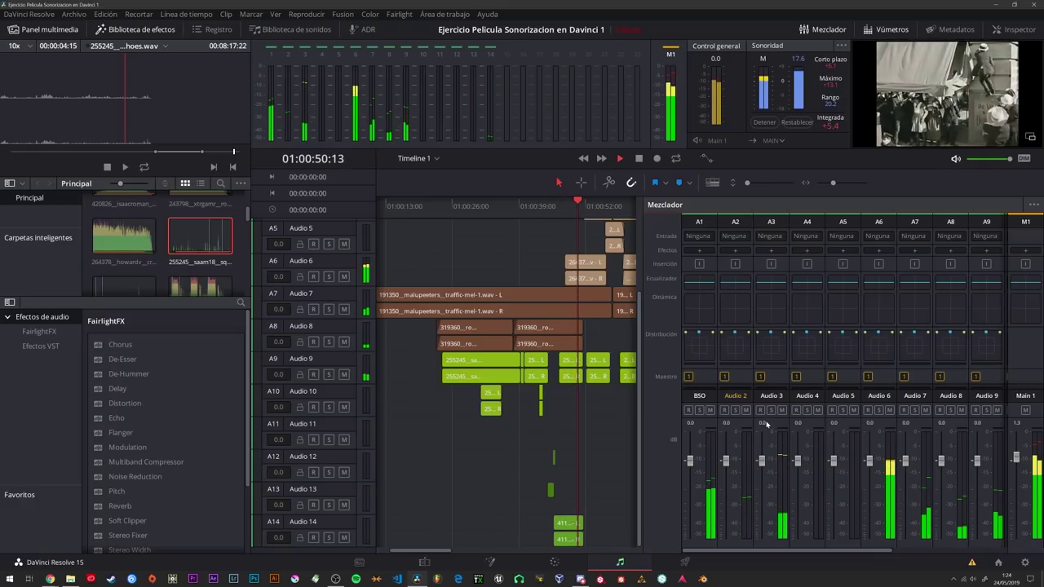
key("space")
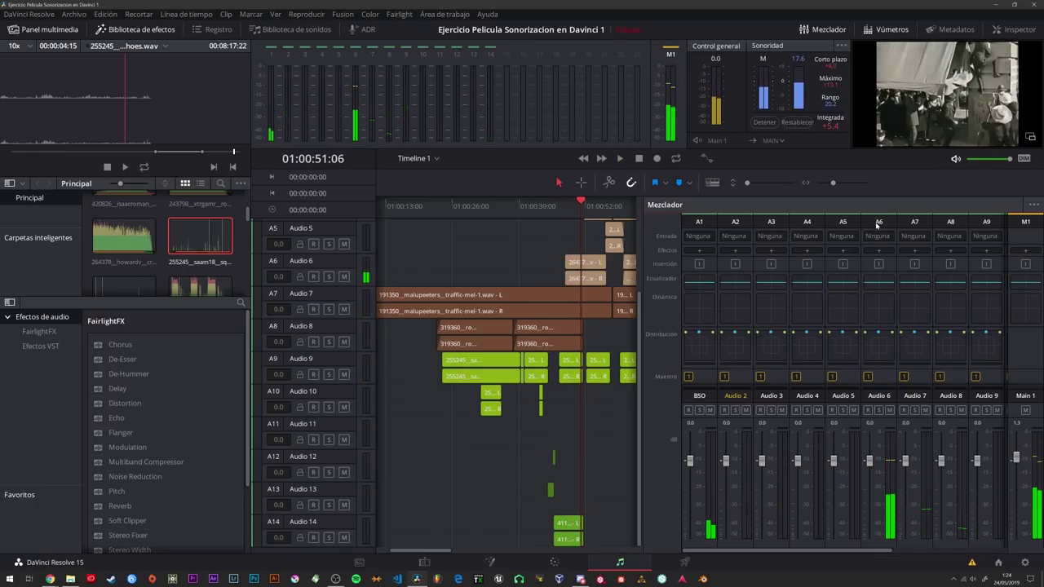
left_click(878, 222)
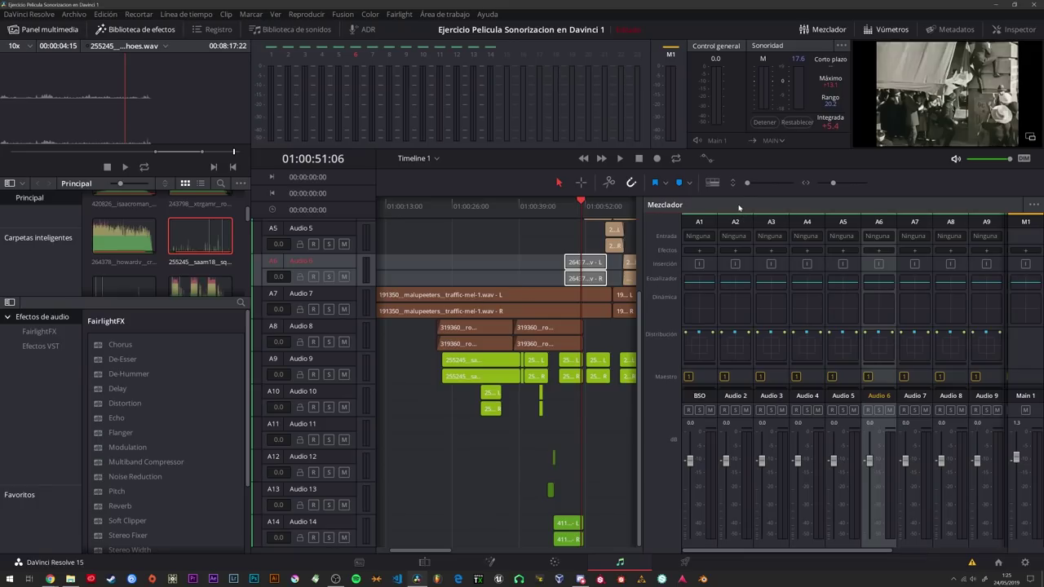
mouse_move(641, 249)
left_mouse_down()
mouse_move(907, 252)
mouse_move(883, 258)
left_mouse_up()
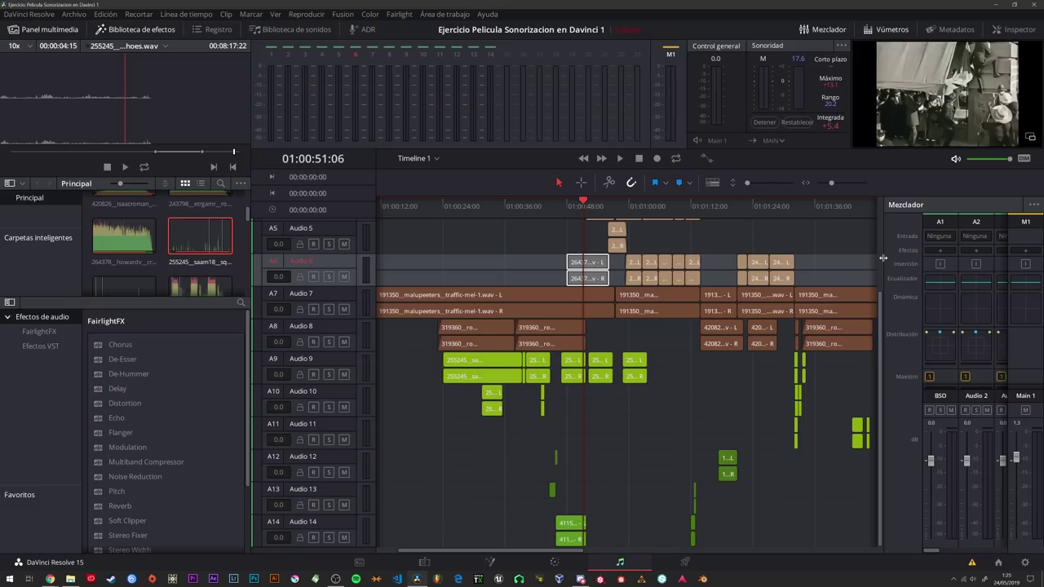
left_click_drag(883, 258, 854, 259)
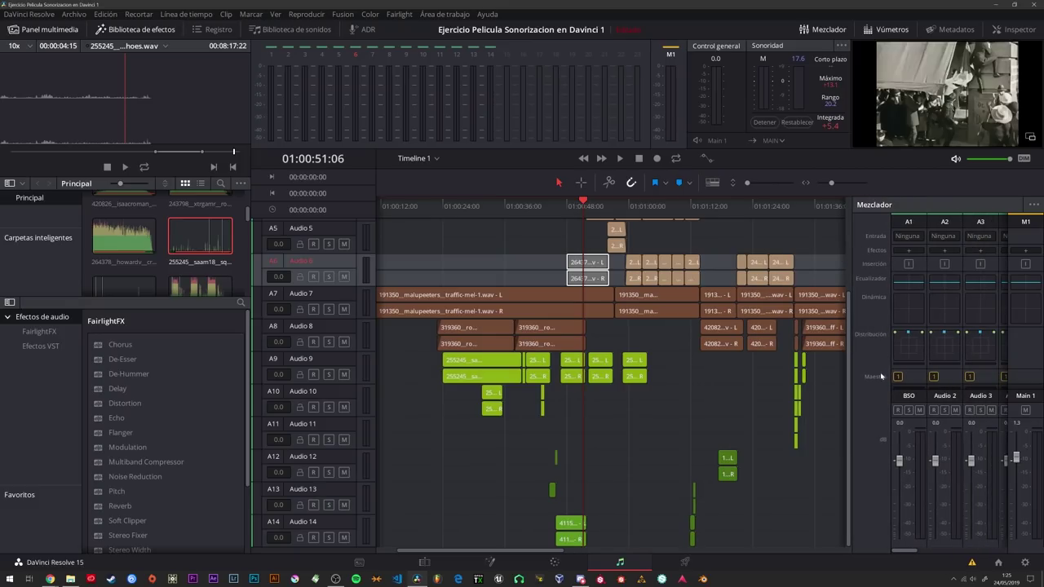
Shuttle back to the film's opening, play from about 01:00:10, and widen the mixer to A1–A5.
key("j")
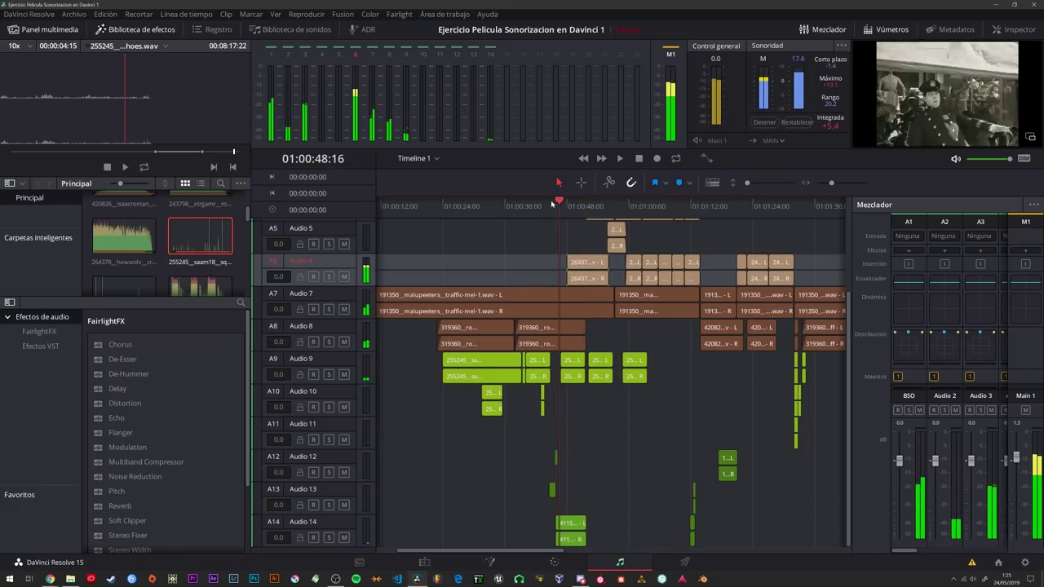
scroll(473, 349, "up", 4)
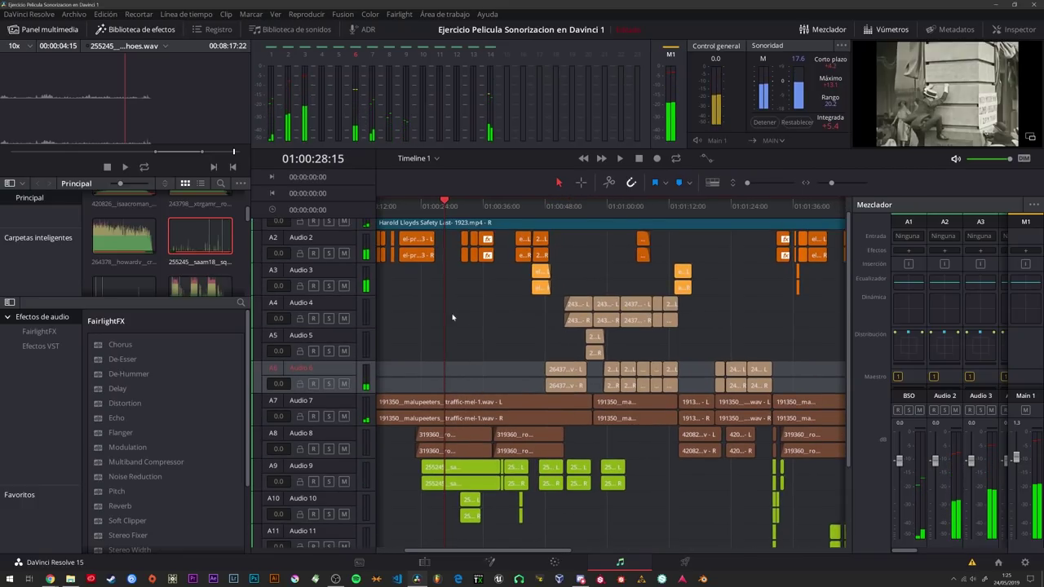
scroll(473, 349, "left", 2)
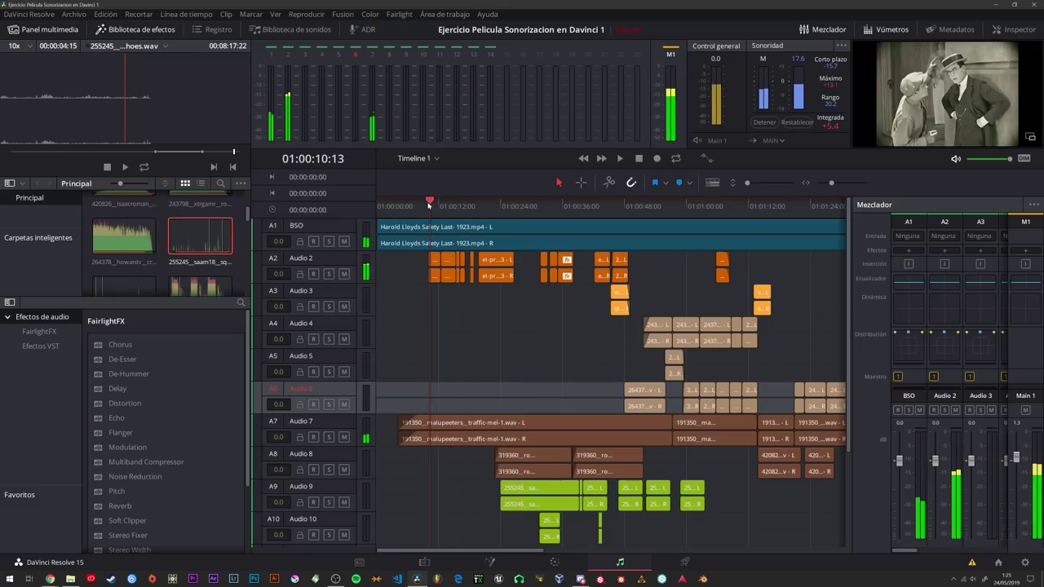
key("l")
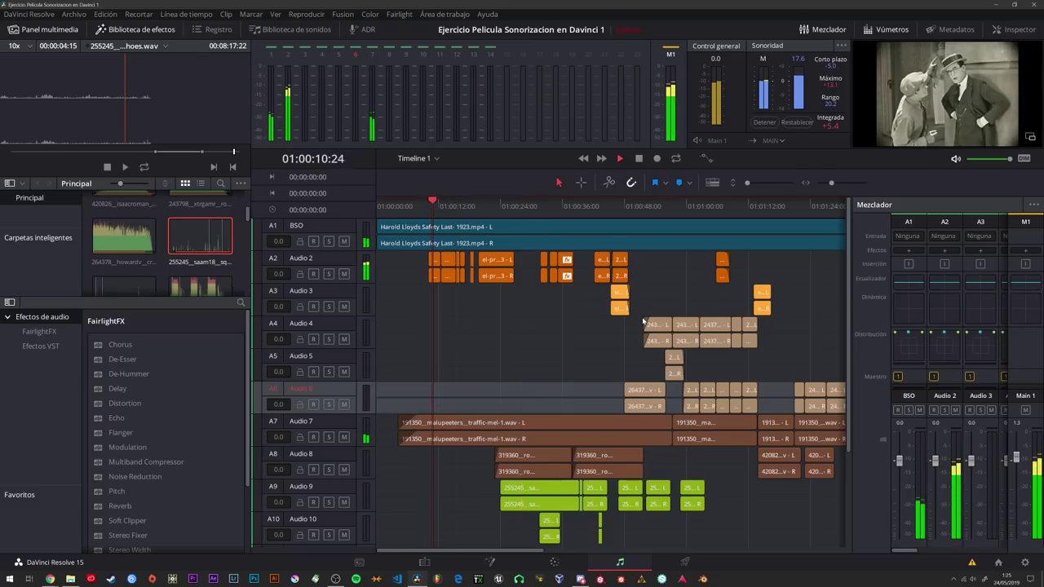
key("k")
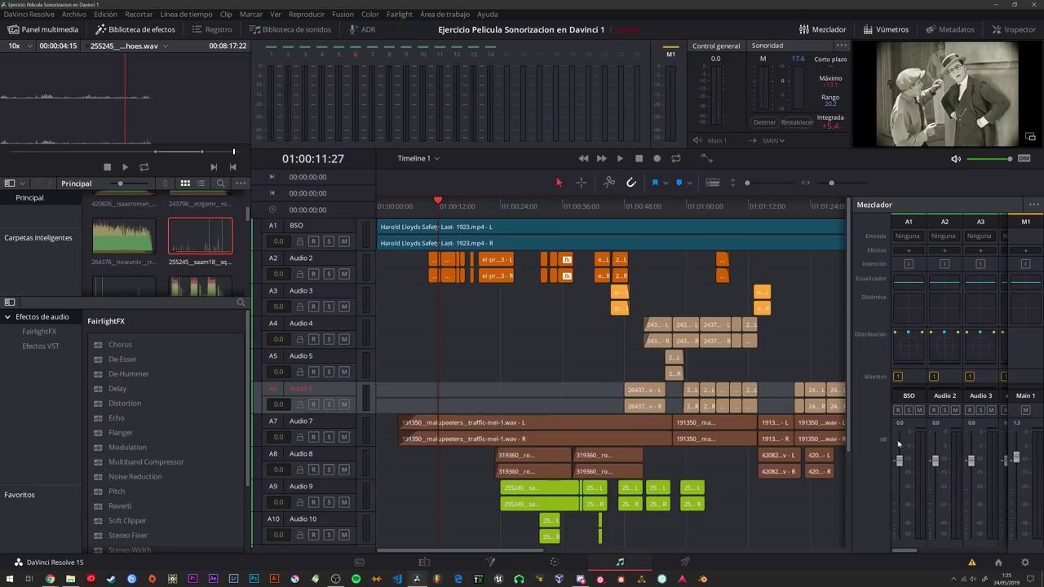
mouse_move(855, 438)
left_mouse_down()
mouse_move(796, 441)
mouse_move(844, 462)
mouse_move(891, 514)
mouse_move(889, 463)
mouse_move(879, 479)
mouse_move(877, 465)
left_mouse_up()
key("space")
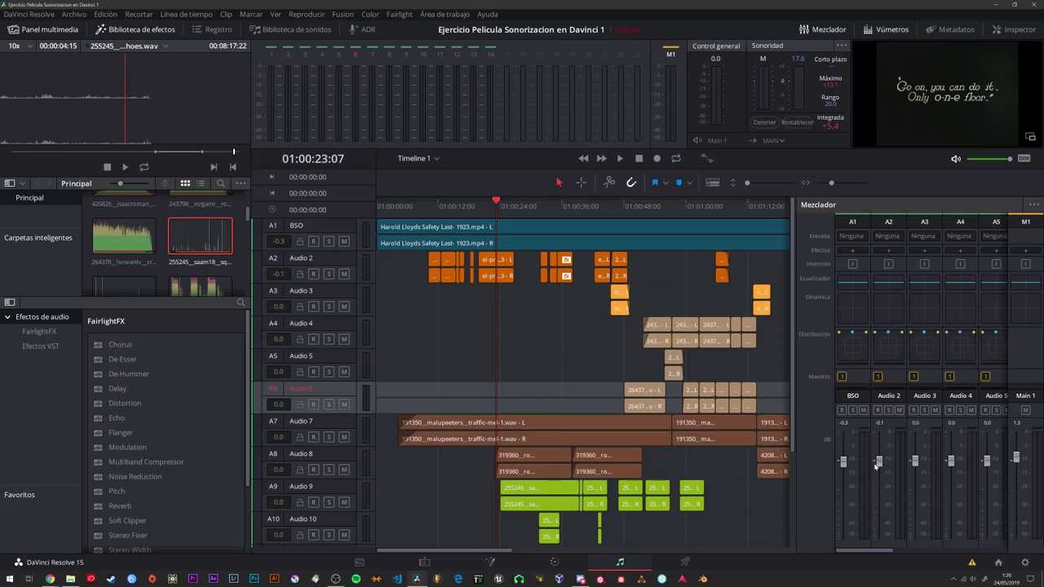
Open and dismiss the Audio 2 track options unchanged, scrub briefly, then return to the Edit page.
right_click(335, 262)
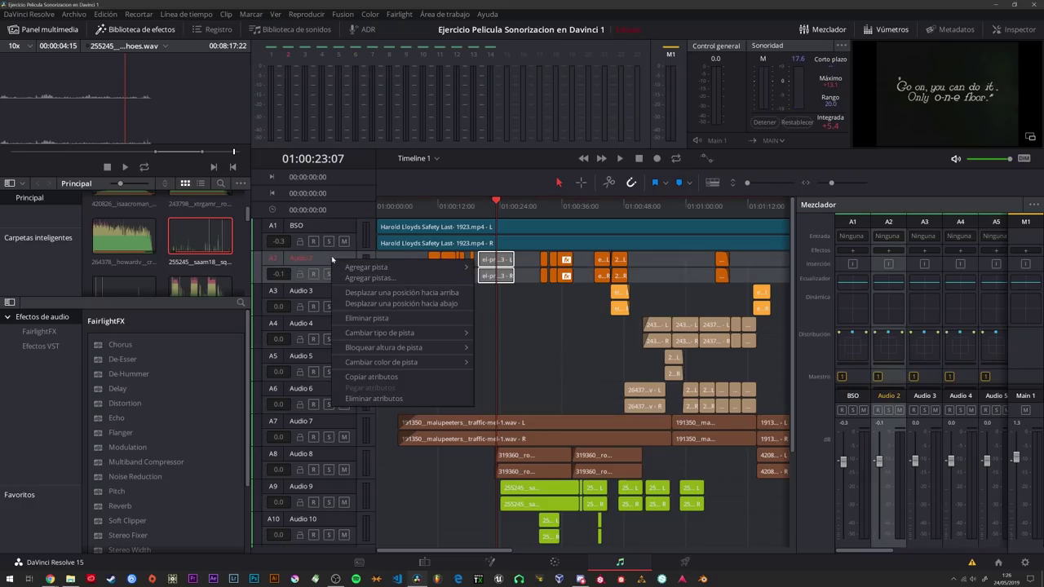
left_click(331, 255)
right_click(283, 275)
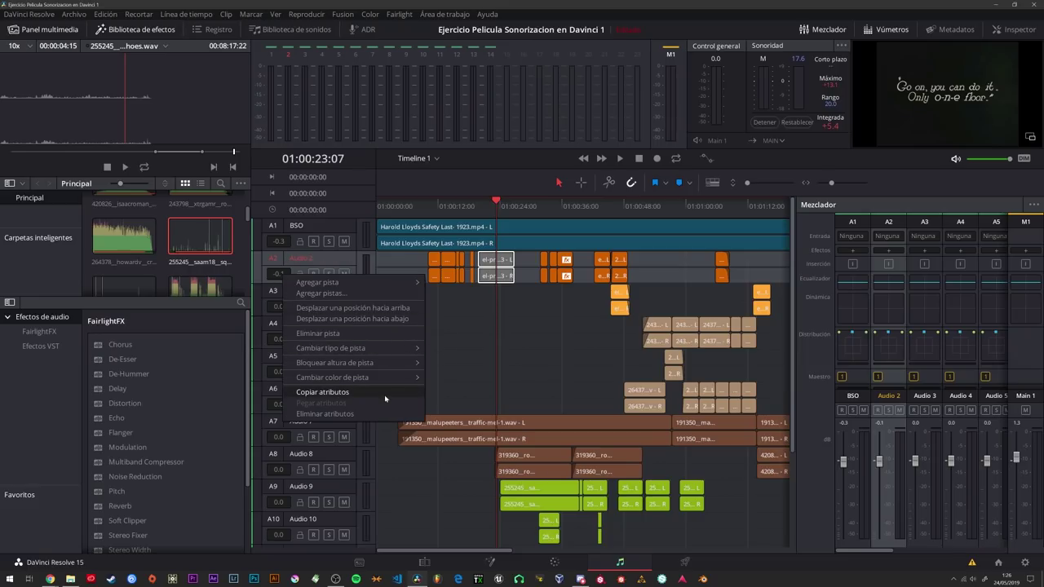
mouse_move(380, 353)
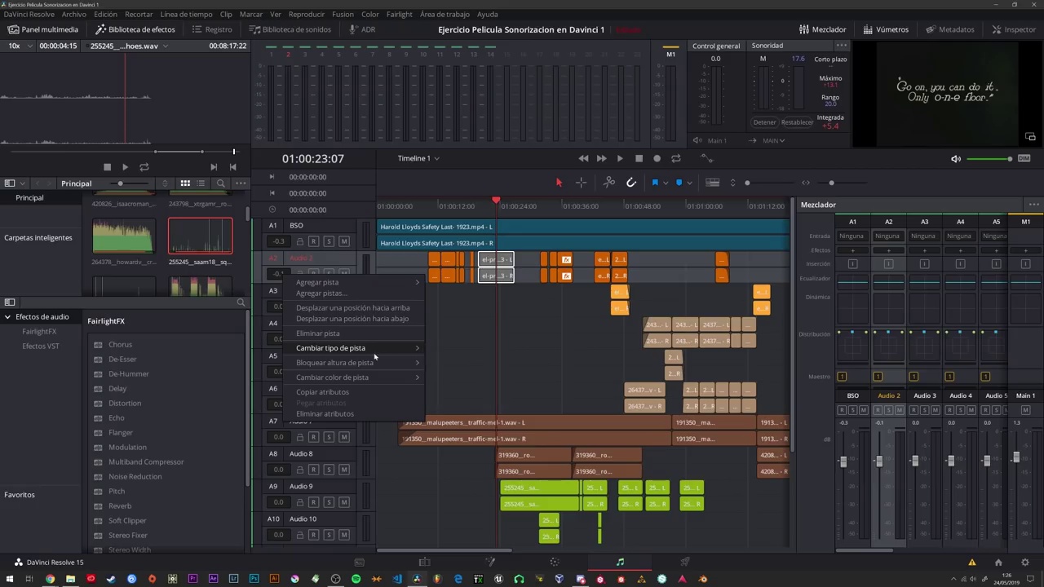
left_click(437, 325)
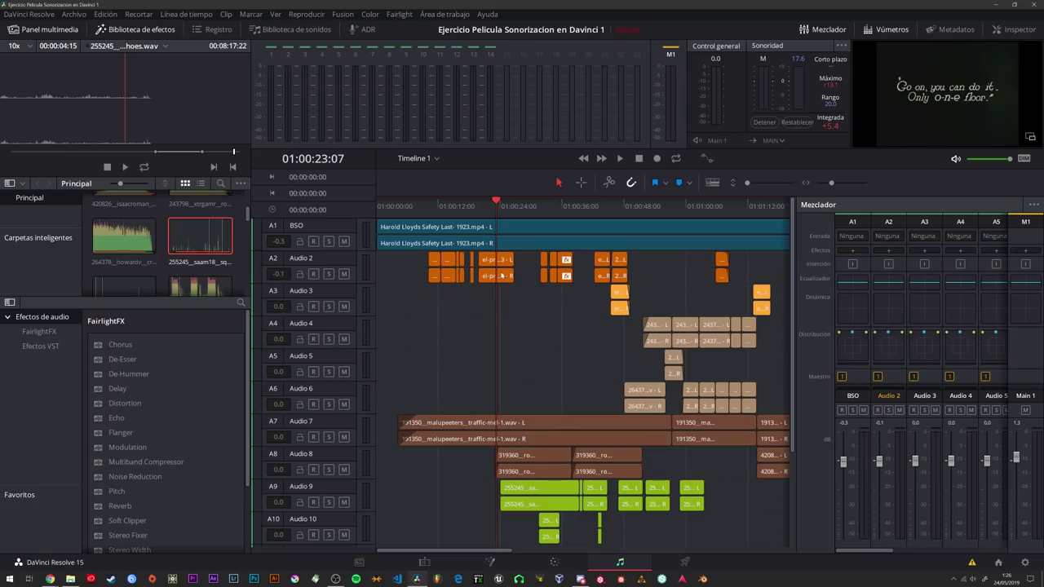
left_click_drag(495, 202, 495, 203)
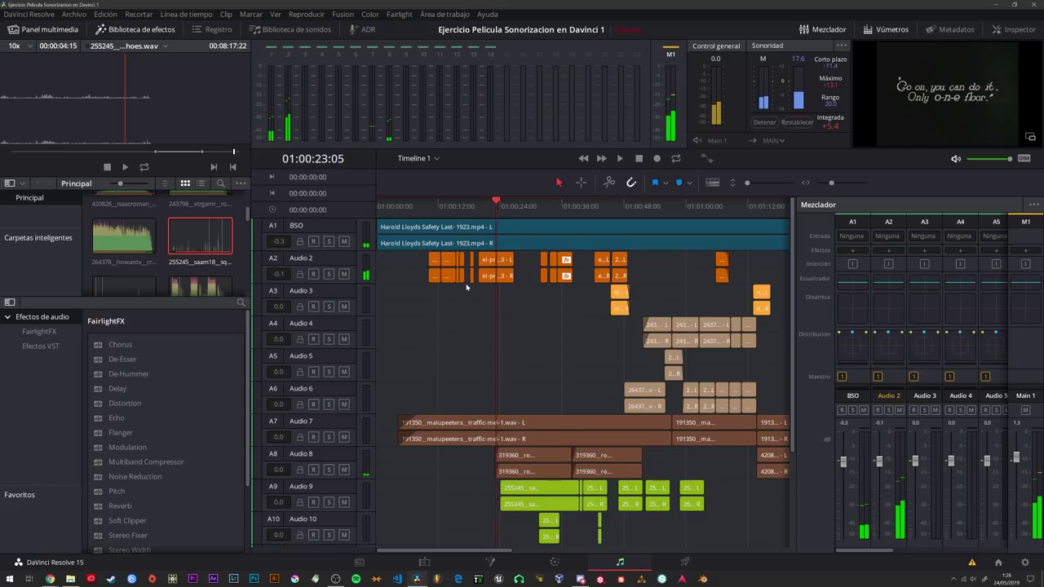
scroll(500, 265, "up", 5)
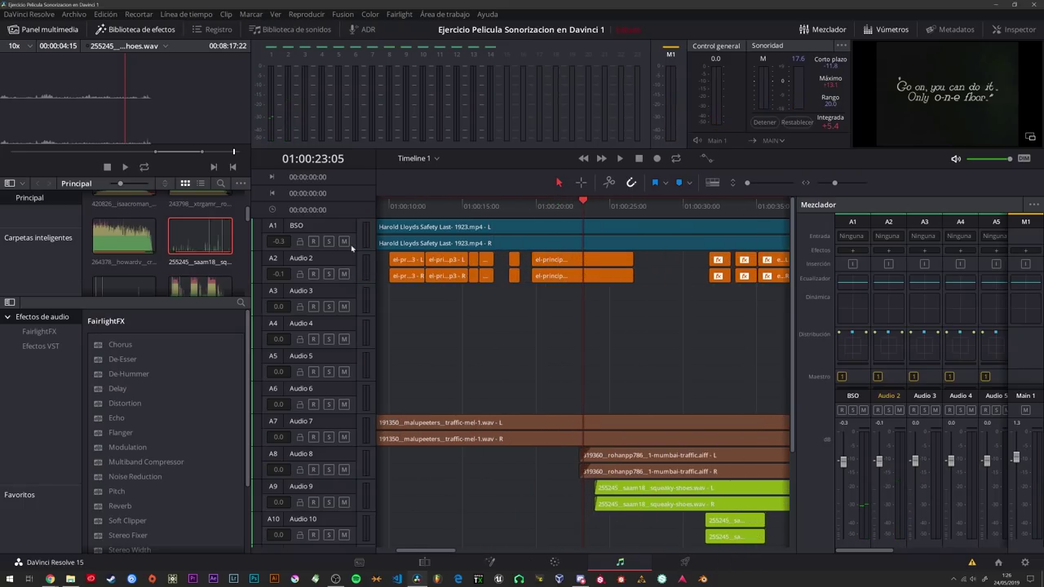
left_click(422, 562)
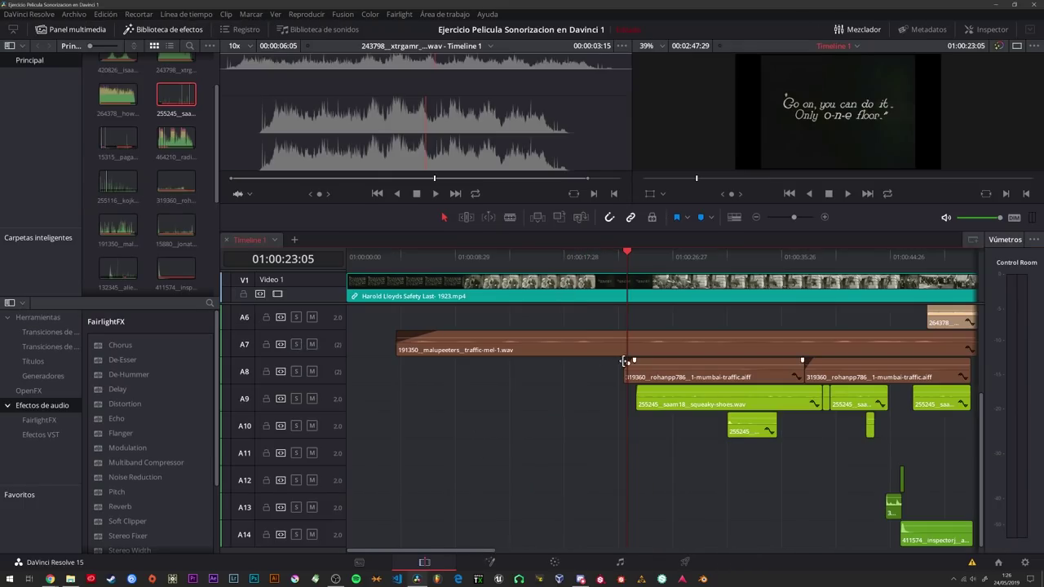
Make the Audio 7 track taller, level the traffic clip's volume keyframe flat, and audition it.
right_click(515, 336)
left_click(513, 338)
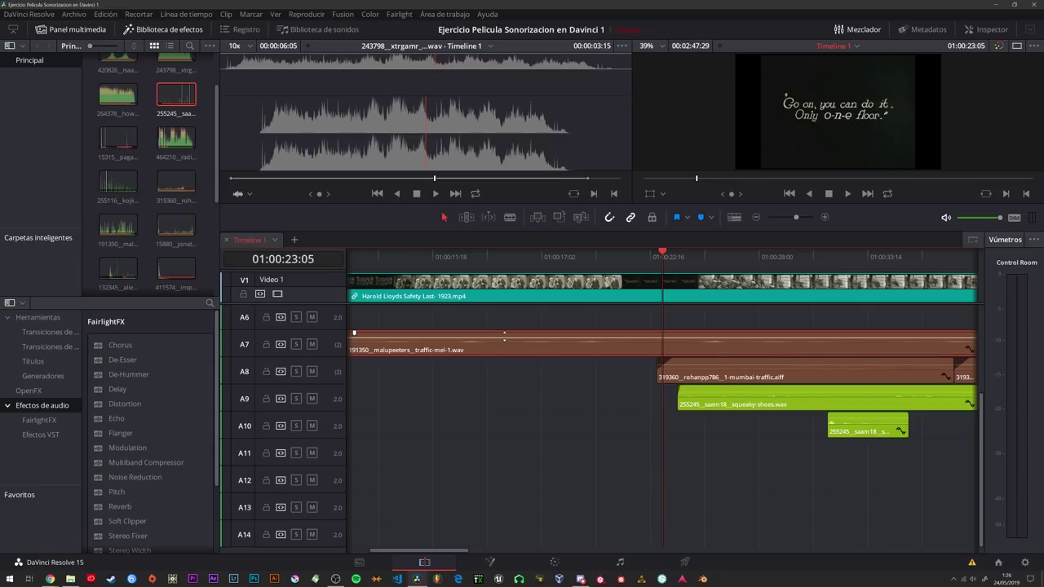
mouse_move(544, 337)
left_mouse_down()
mouse_move(547, 350)
mouse_move(549, 332)
left_mouse_up()
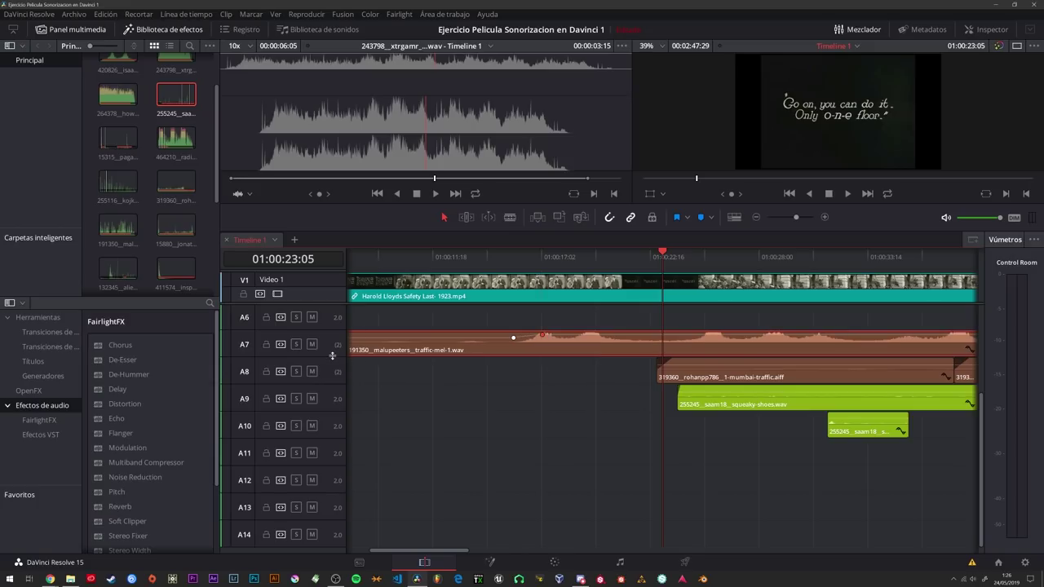
left_click_drag(330, 358, 326, 465)
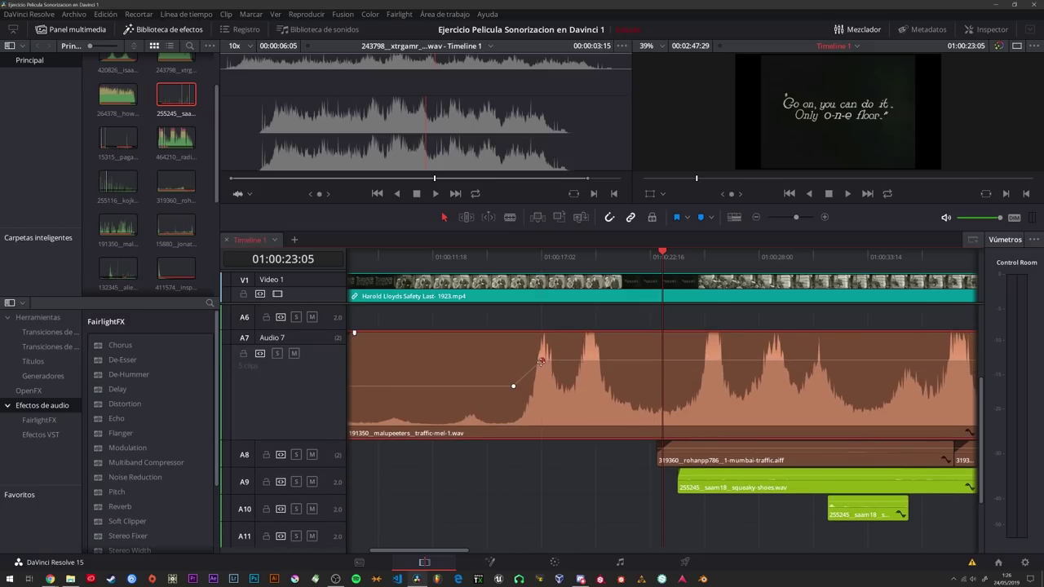
left_click_drag(542, 360, 544, 401)
left_click_drag(546, 390, 546, 386)
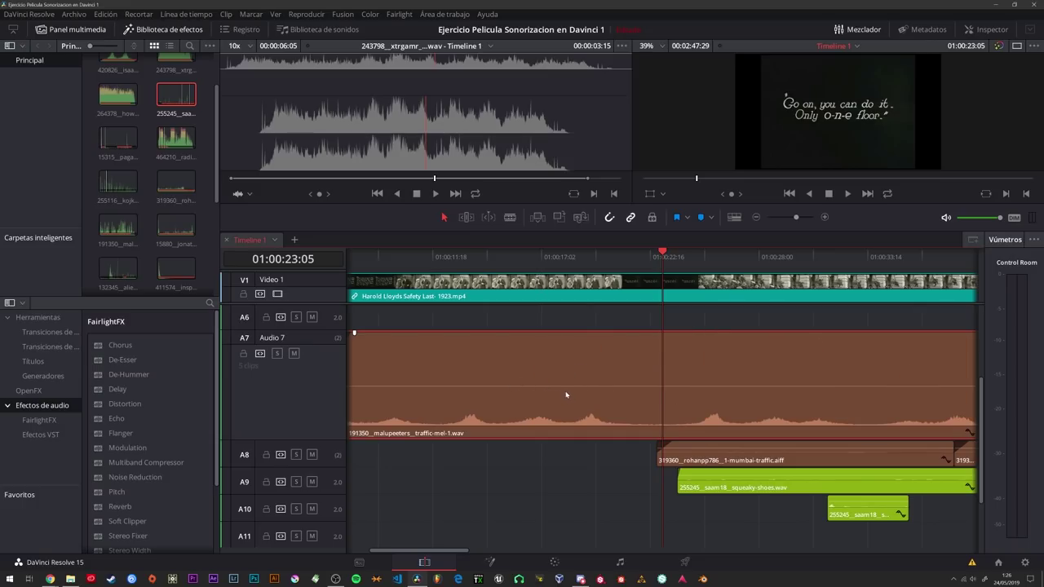
left_click_drag(607, 260, 521, 259)
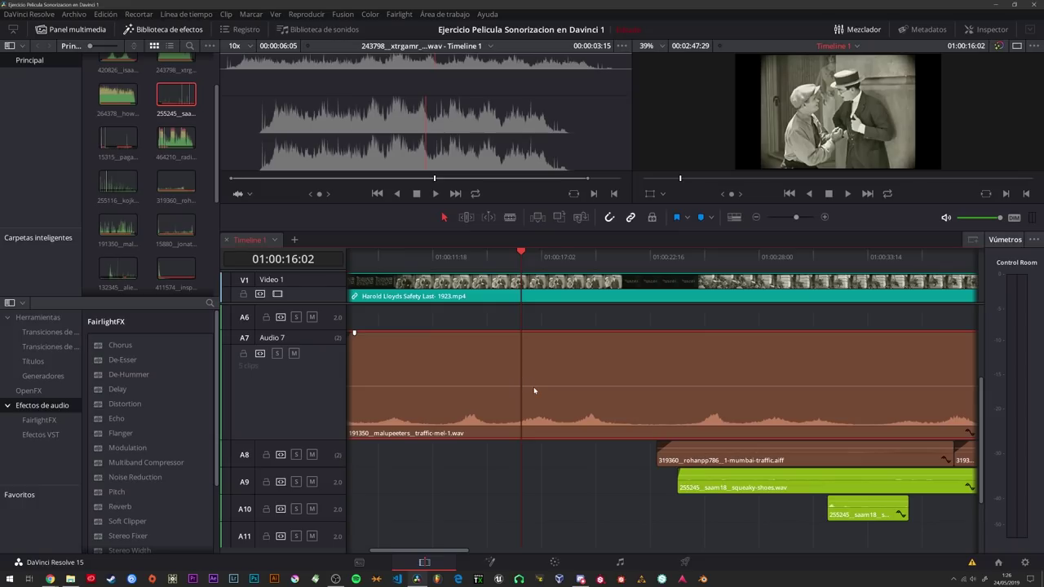
Add four volume keyframes on the traffic clip and raise two to form a peak.
left_click(537, 386, "alt")
left_click(583, 386, "alt")
left_click(613, 386, "alt")
left_click(638, 386, "alt")
left_click_drag(614, 386, 611, 348)
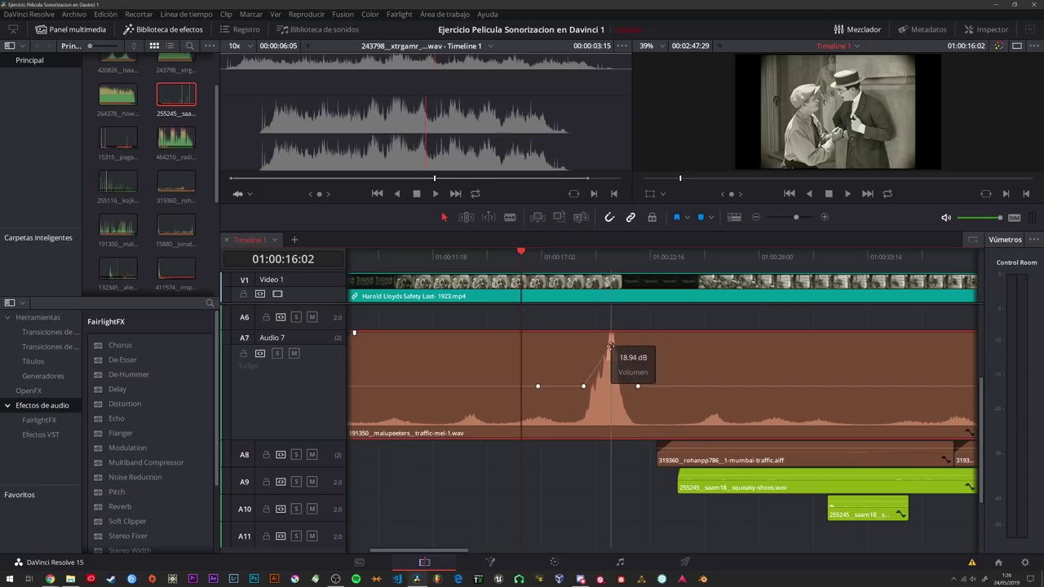
left_click_drag(582, 385, 578, 371)
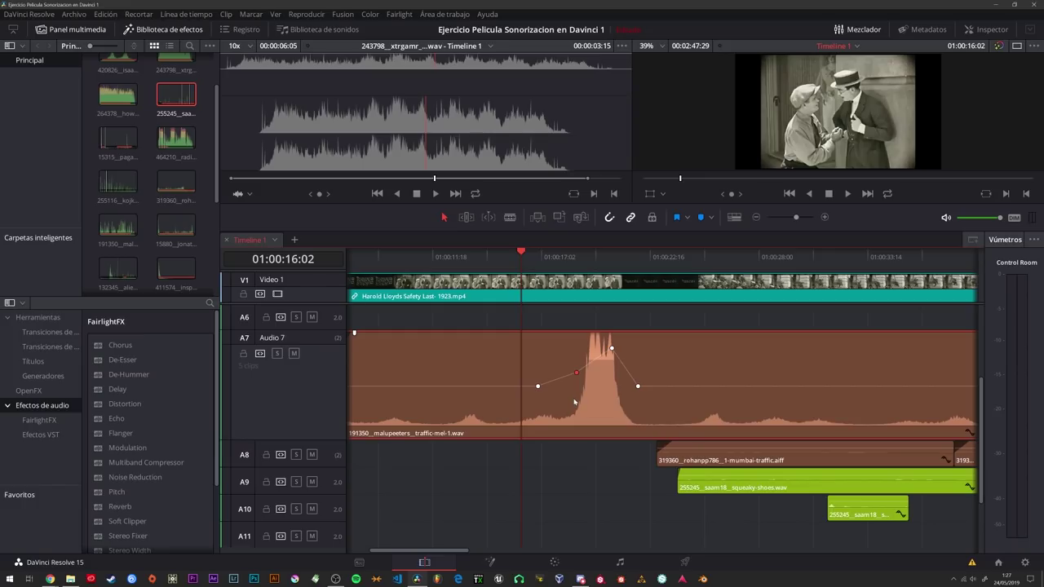
Play the volume swell, then undo the peak edits.
key("space")
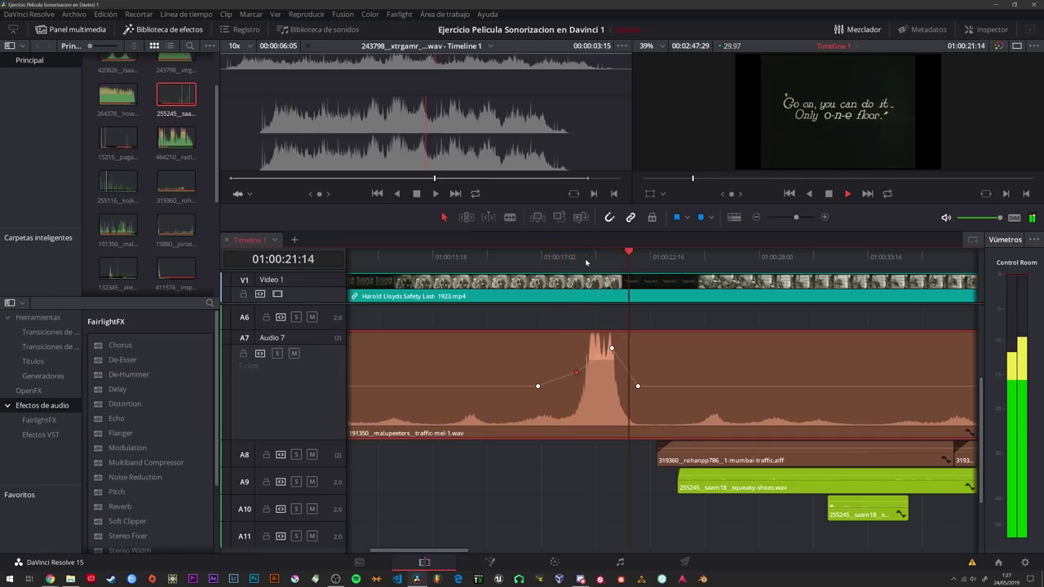
key("space")
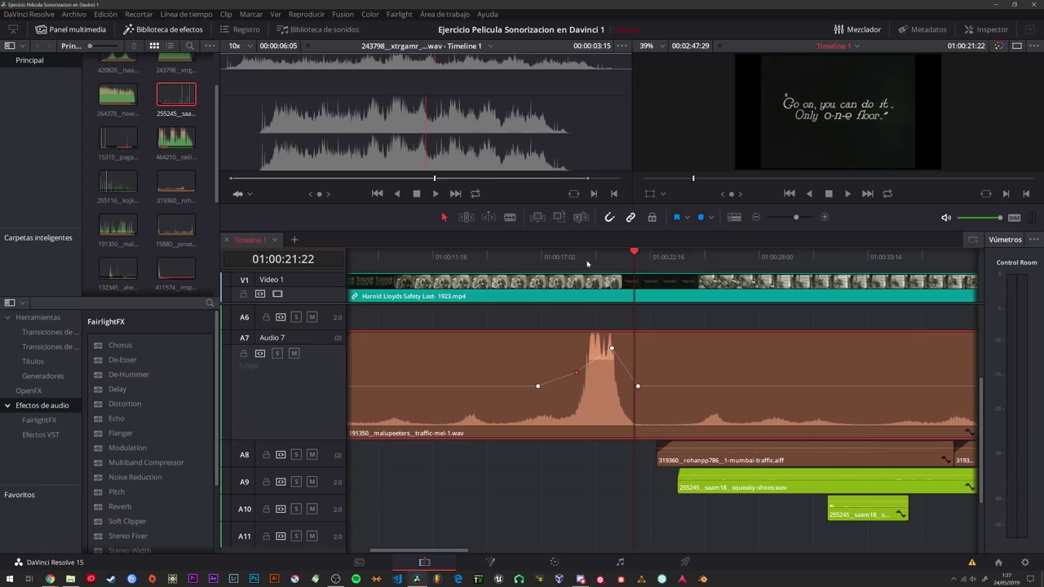
left_click(624, 370)
key("ctrl+z")
key("ctrl+z")
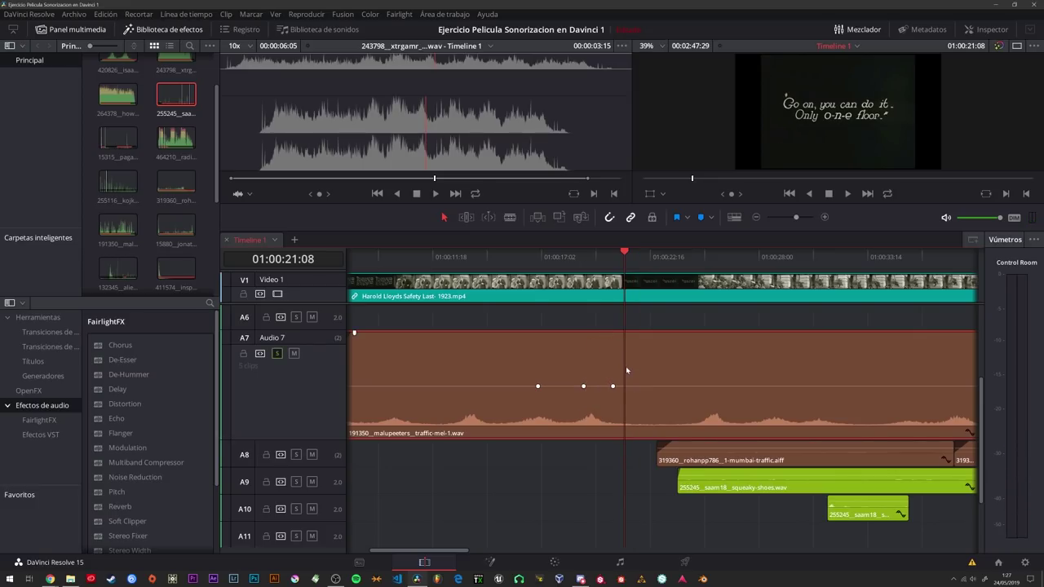
Deselect the traffic clip, shrink Audio 7 back down, and move the playhead to 01:00:23:28.
scroll(603, 363, "down", 5)
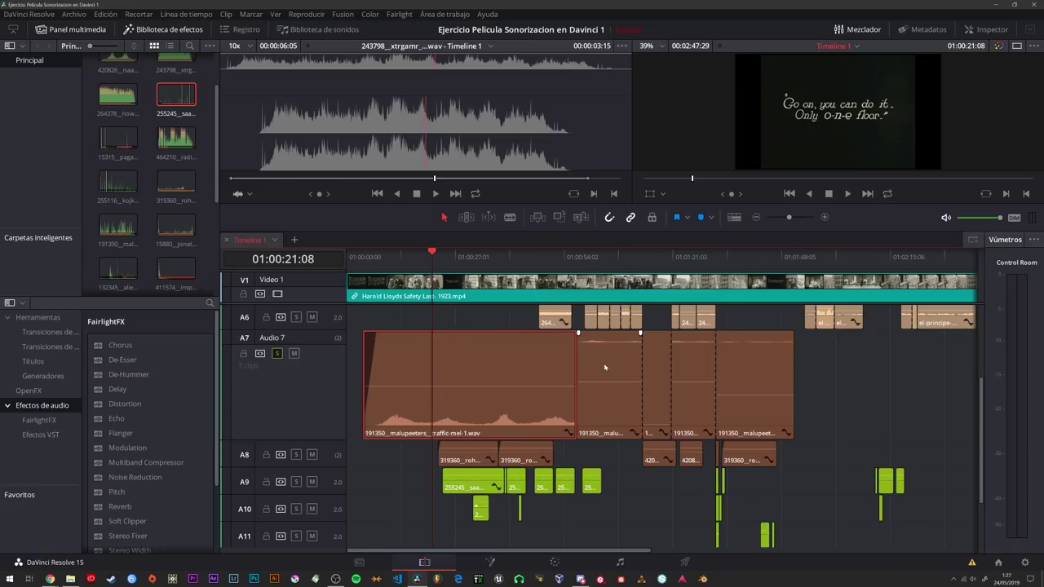
left_click(823, 371)
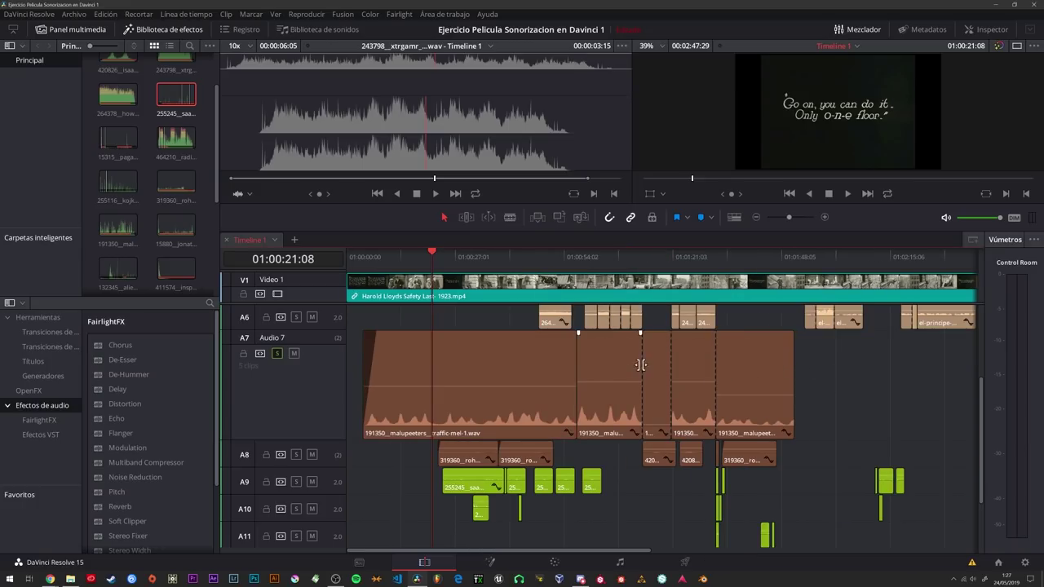
left_click_drag(304, 441, 309, 390)
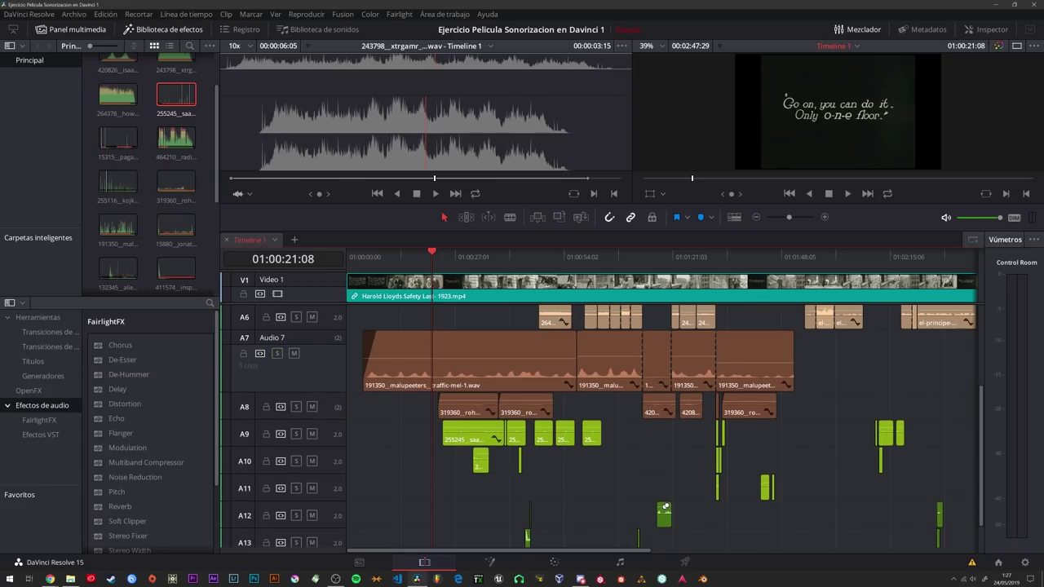
left_click_drag(345, 398, 340, 388)
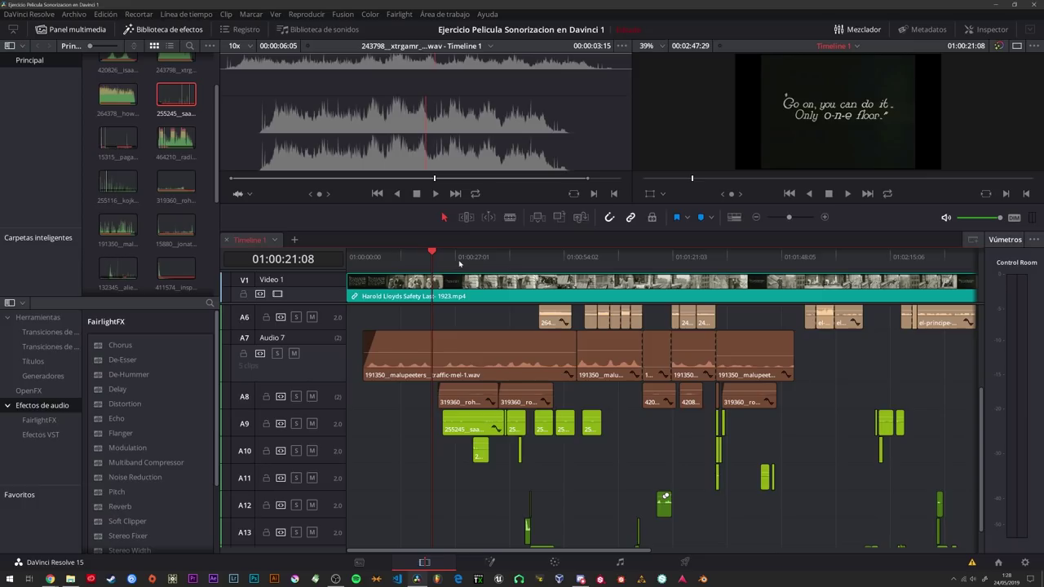
left_click(445, 259)
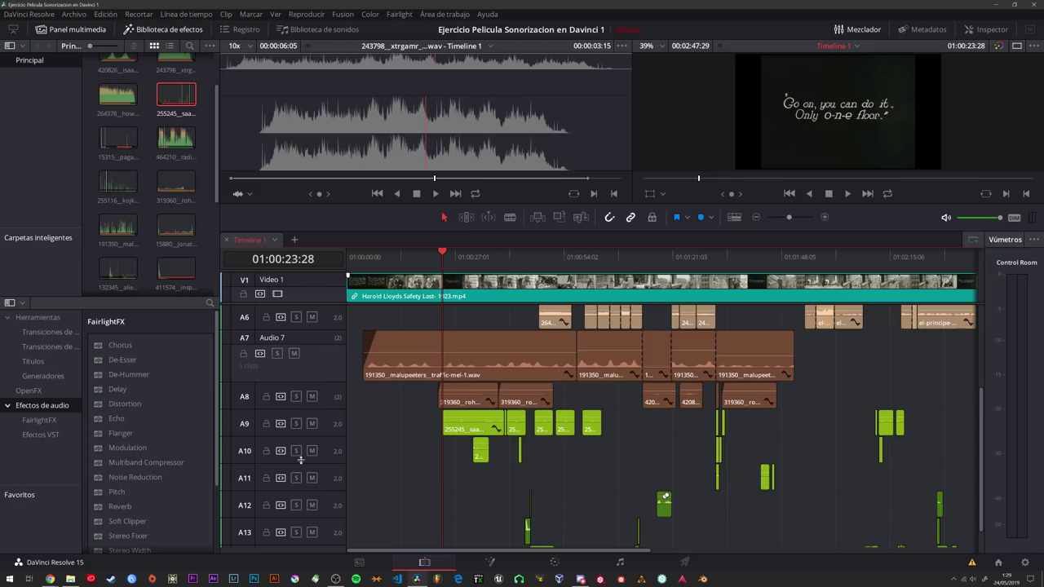
Add a Multiband Compressor to the A7 traffic clip and lower Band 2 gain to -4.7 dB.
left_click_drag(146, 463, 438, 355)
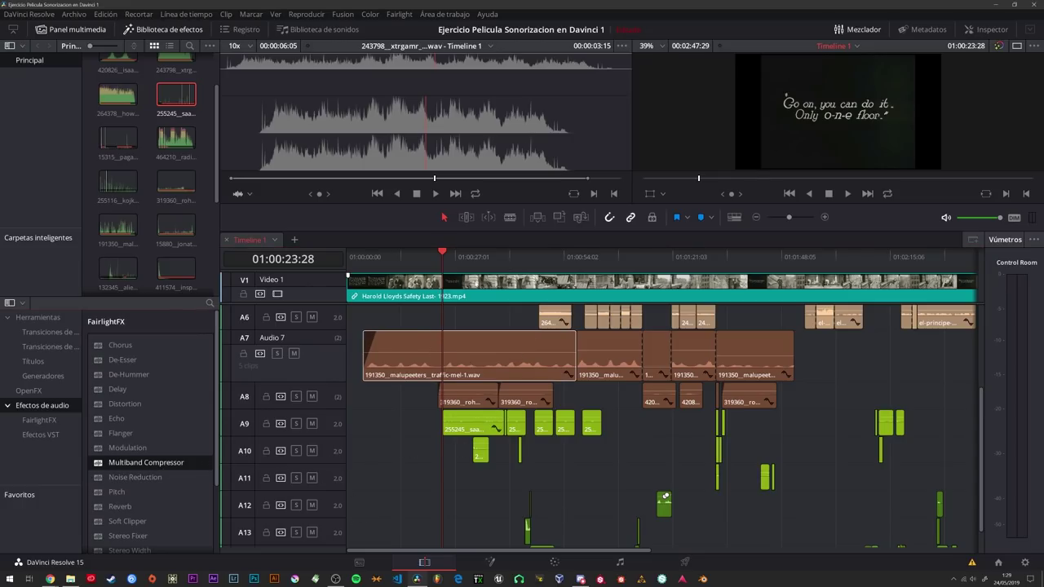
mouse_move(503, 192)
left_mouse_down()
mouse_move(538, 192)
mouse_move(515, 193)
mouse_move(527, 193)
left_mouse_up()
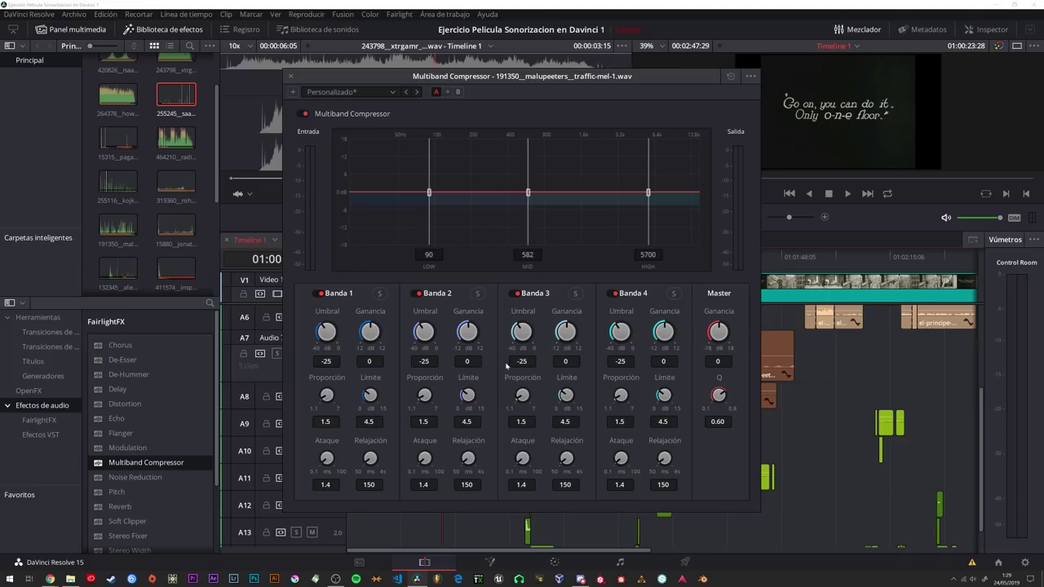
mouse_move(467, 334)
left_mouse_down()
mouse_move(463, 358)
mouse_move(459, 292)
left_mouse_up()
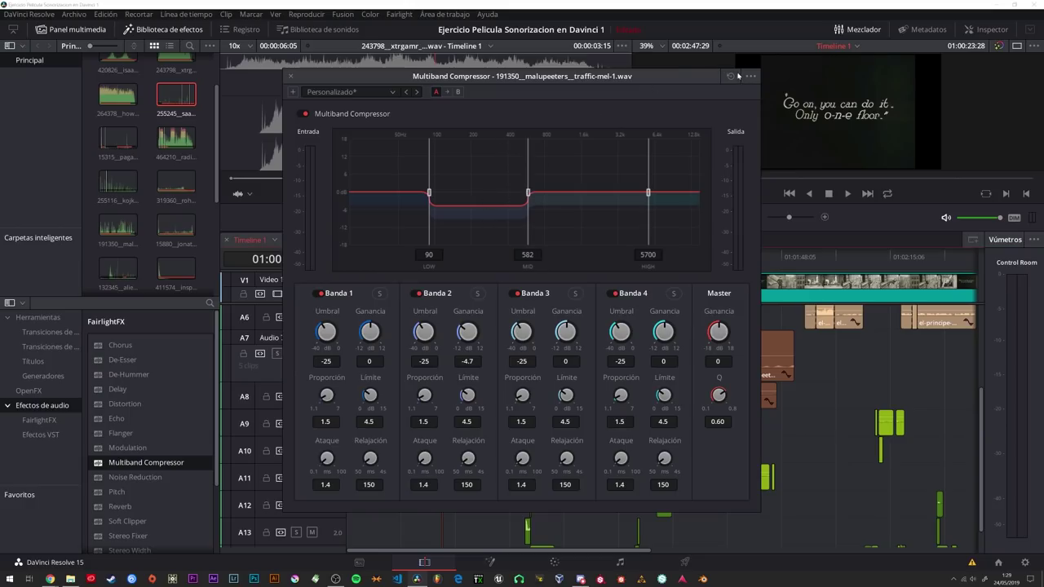
left_click(291, 76)
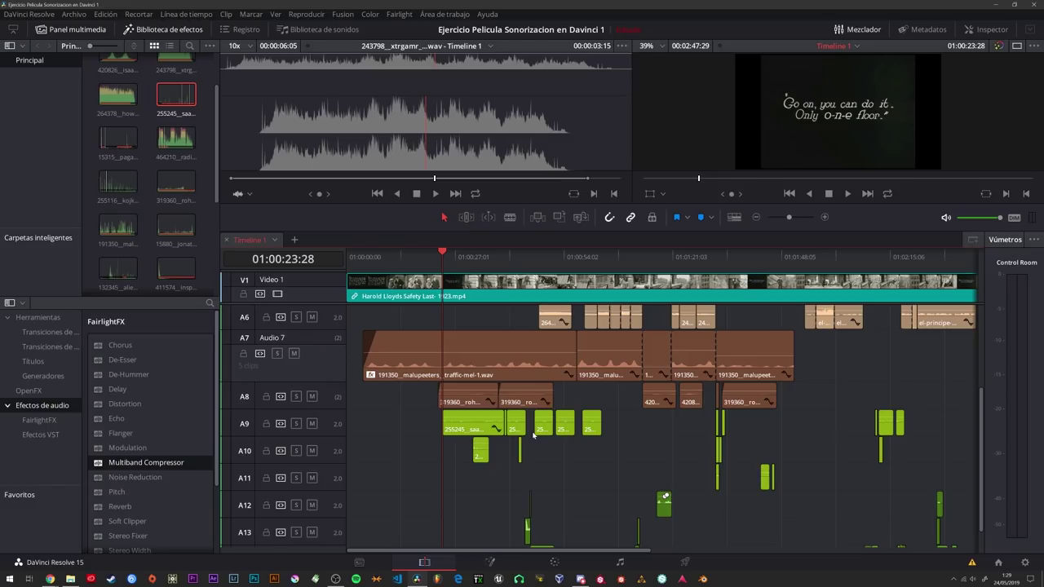
key("alt+Tab")
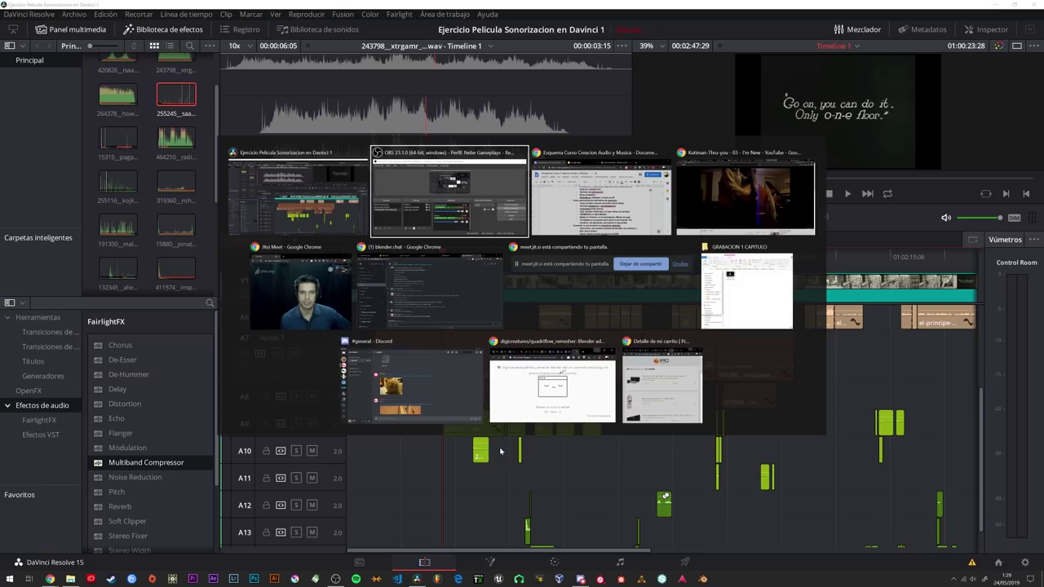
key("Escape")
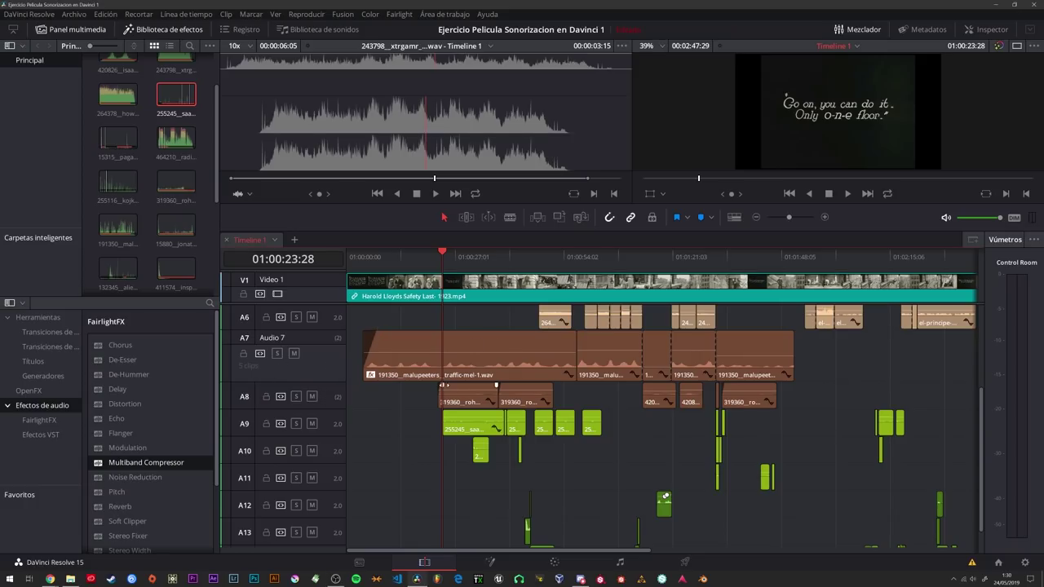
mouse_move(465, 360)
left_click_drag(444, 257, 480, 257)
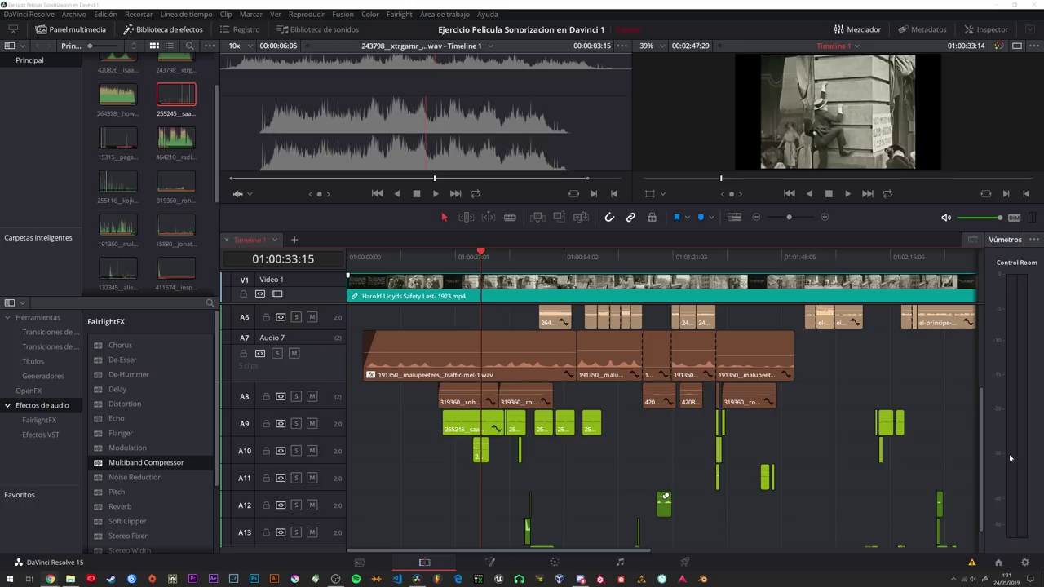
left_click(767, 420)
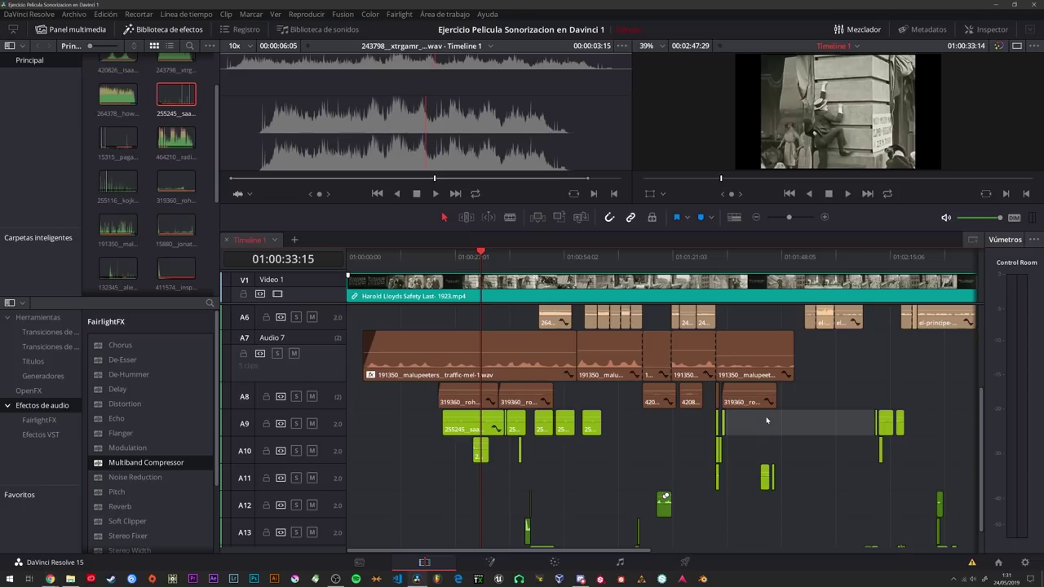
left_click(766, 420)
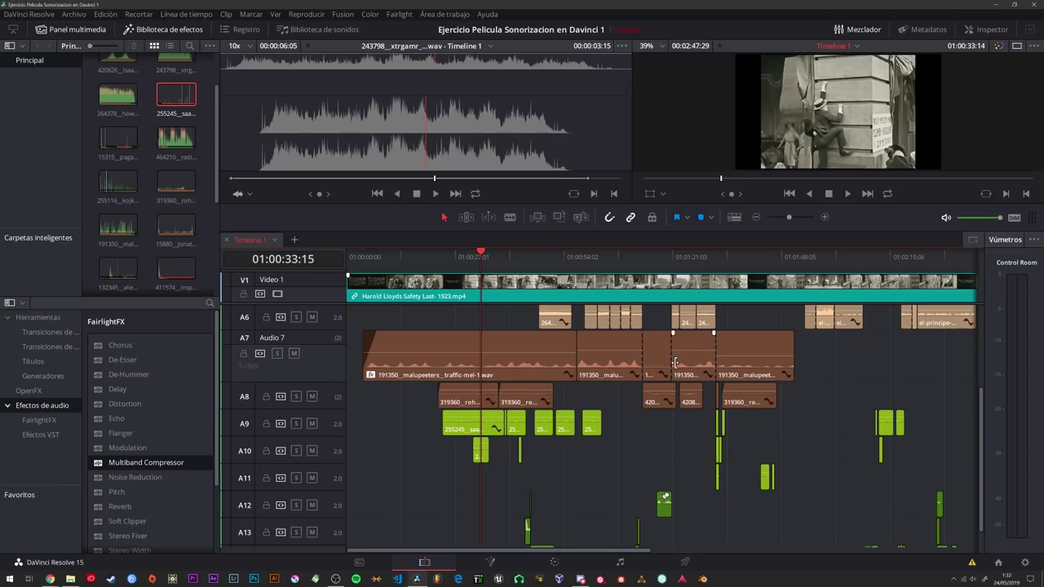
mouse_move(523, 366)
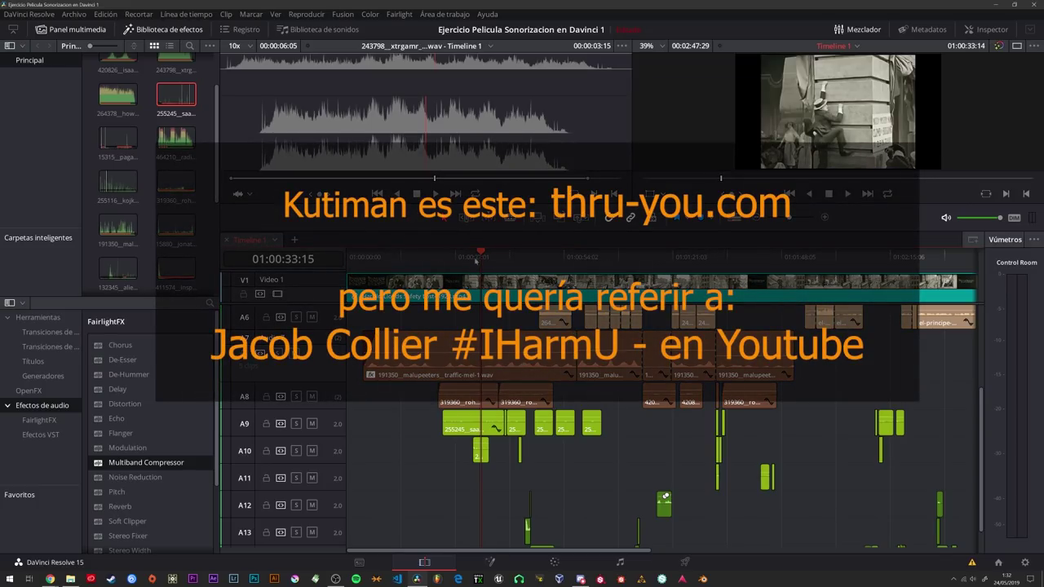
Move the playhead back to 01:00:31:22 in the film.
left_click(474, 257)
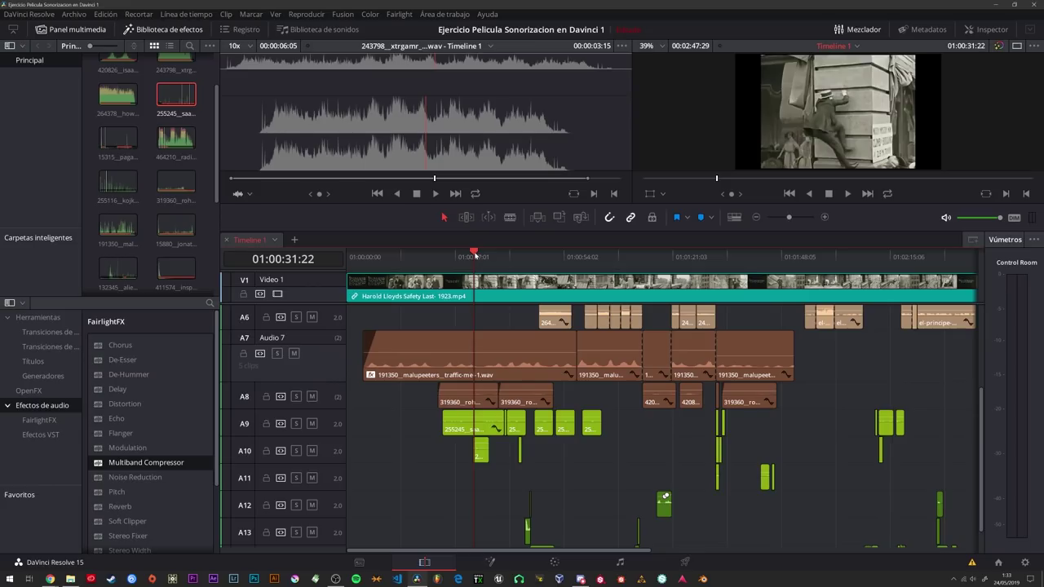
Scrub ahead through the film to around 01:01:56 and stop playback.
left_click_drag(557, 261, 640, 257)
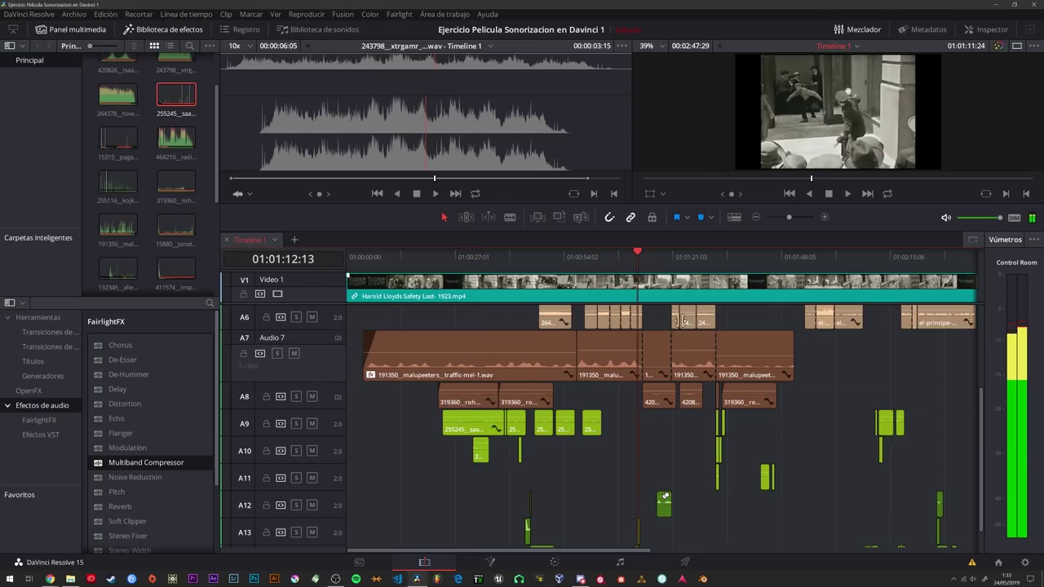
scroll(576, 323, "right", 3)
left_click(629, 256)
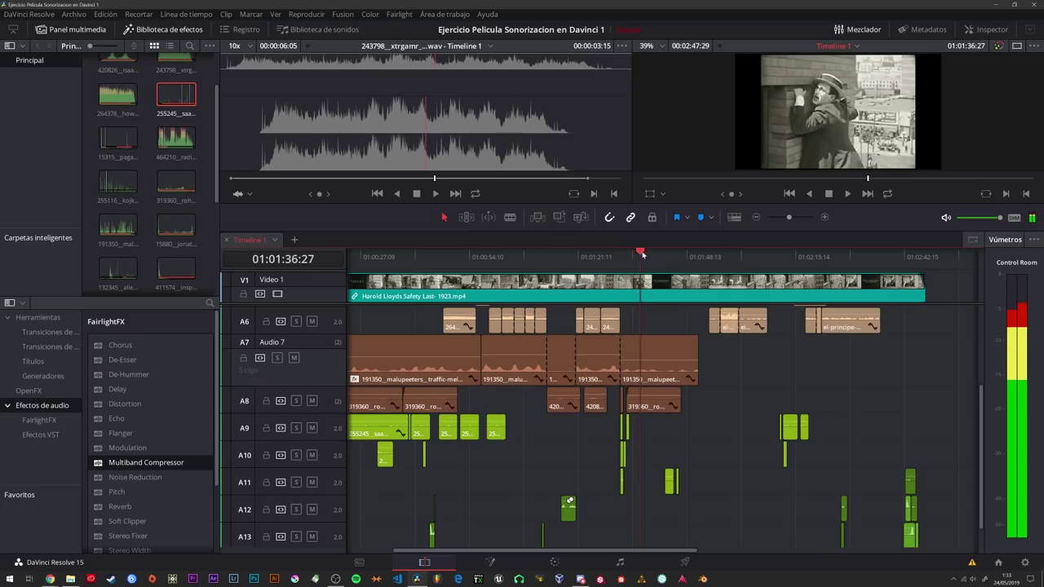
left_click(719, 256)
key("space")
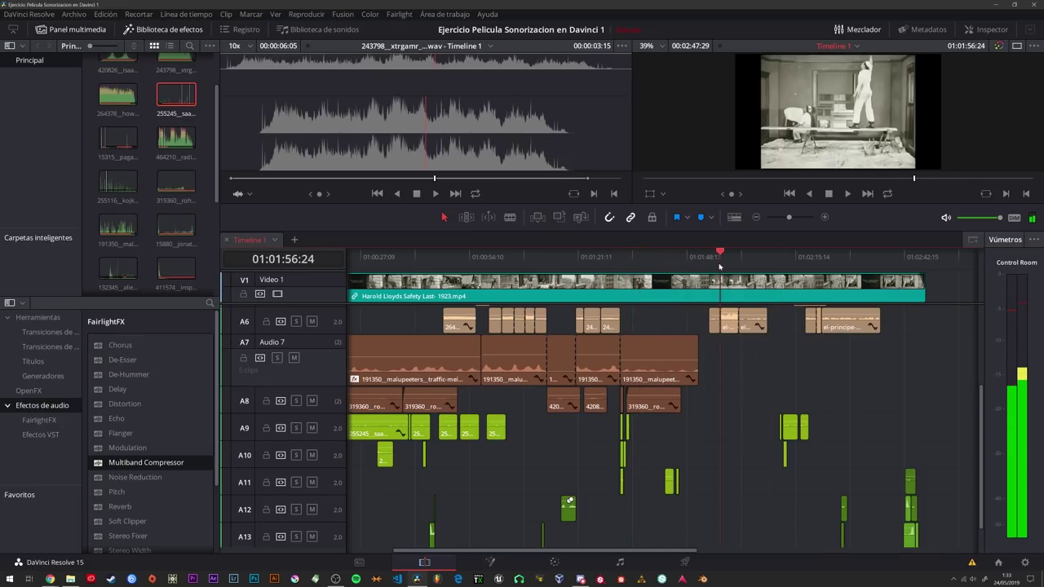
Play from about 01:01:51 to hear the layered sound under the painters scene.
scroll(706, 417, "right", 2)
scroll(705, 418, "up", 1)
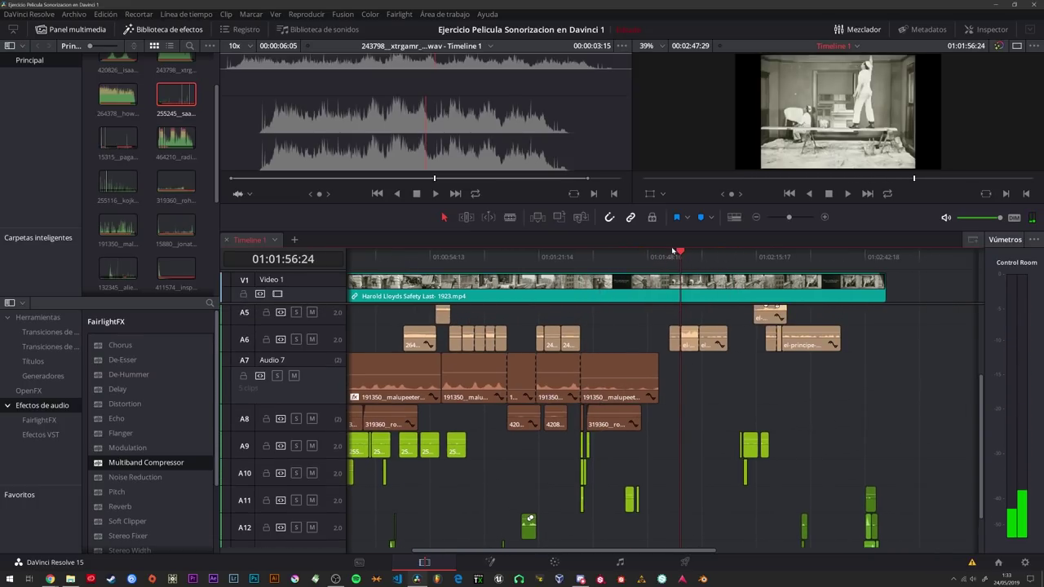
scroll(692, 328, "up", 2)
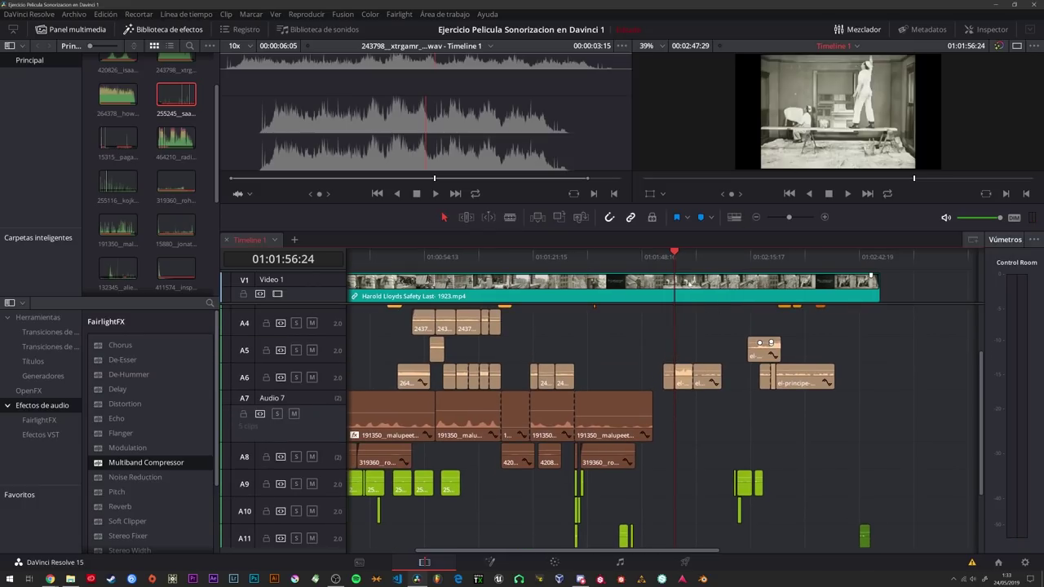
left_click_drag(667, 255, 656, 255)
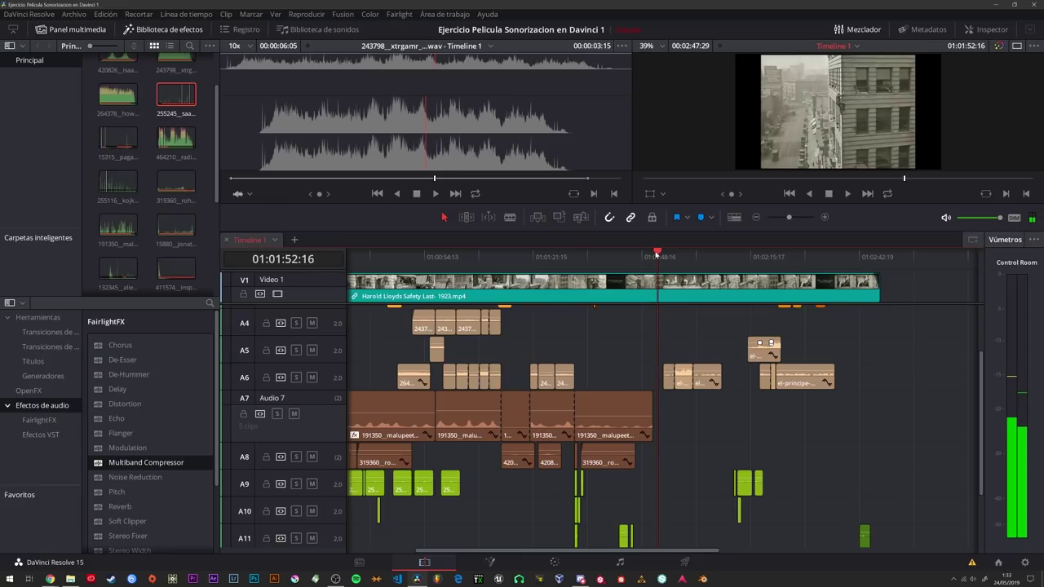
key("space")
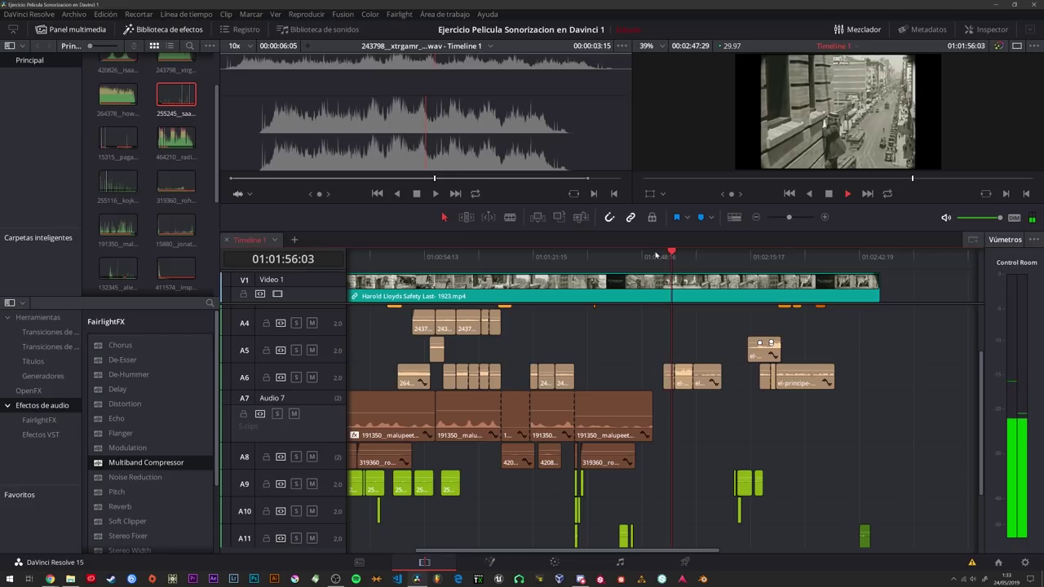
scroll(367, 352, "up", 2)
scroll(367, 352, "up", 1)
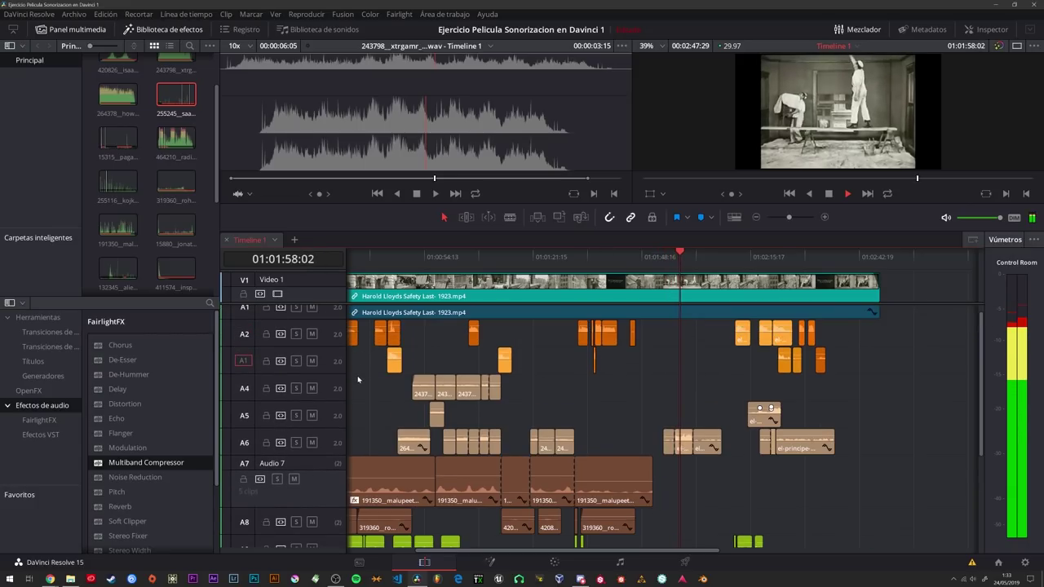
Solo, then mute the A1 original film-audio track and stop playback.
scroll(298, 327, "up", 1)
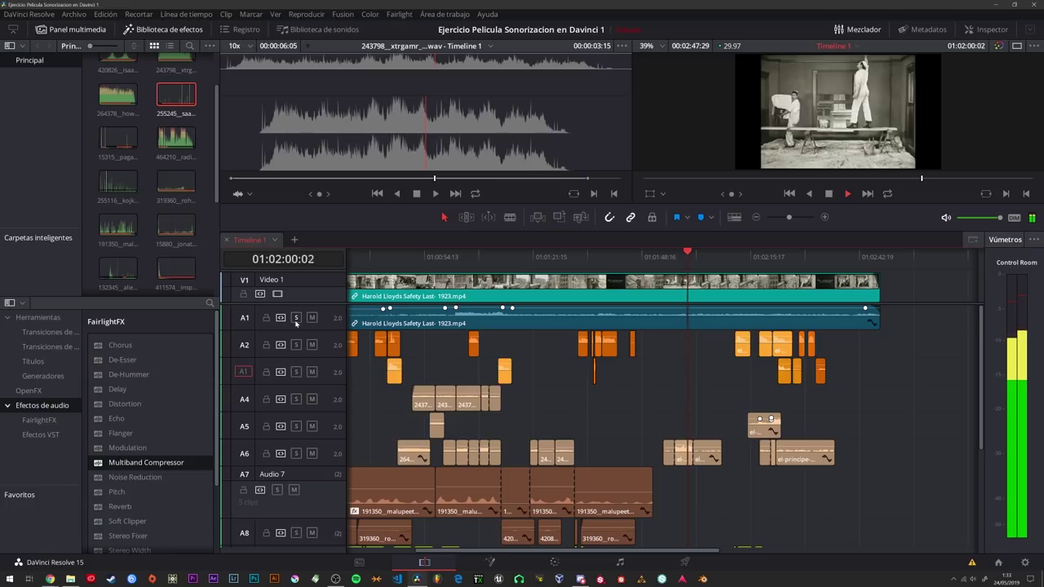
left_click(296, 318)
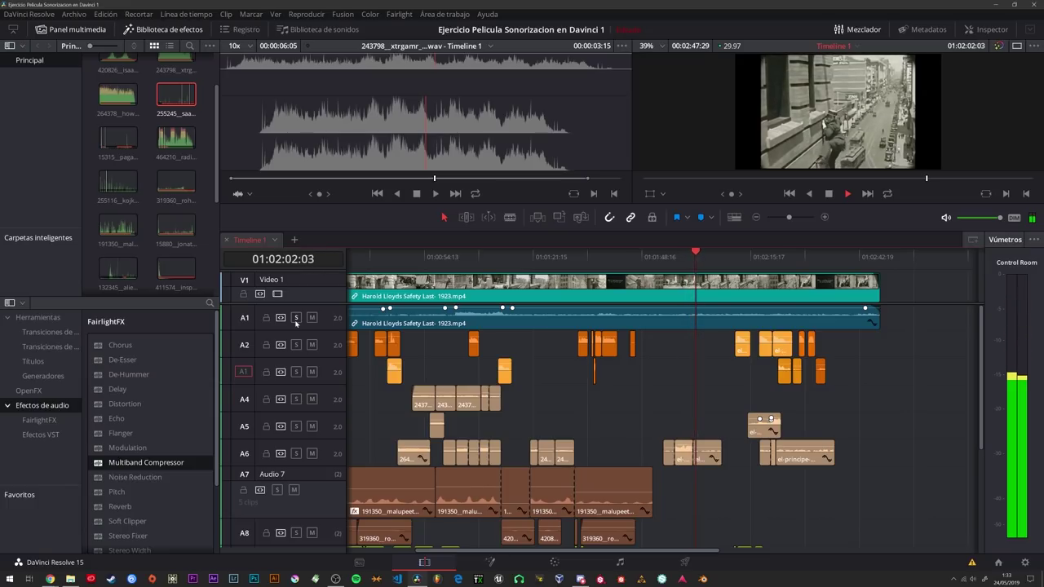
left_click(311, 317)
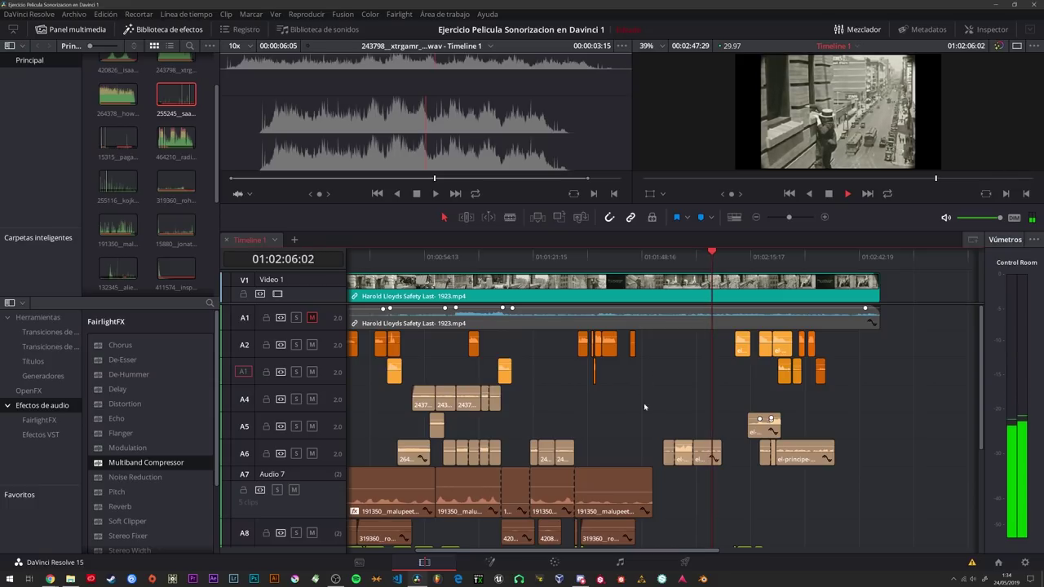
key("space")
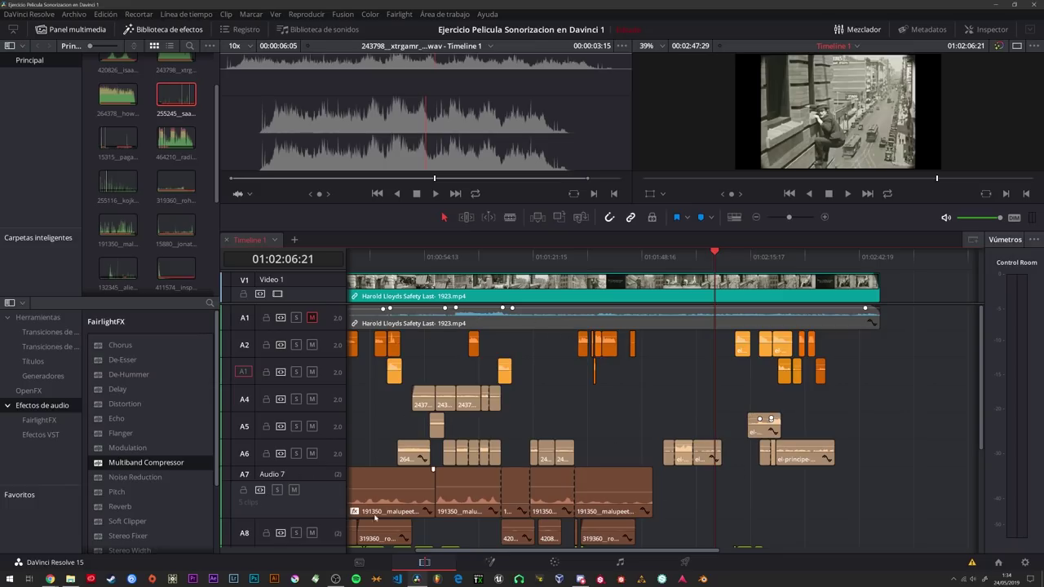
Add De-Essers to the last A7 traffic clip and the A2 prison-scene clip, then audition from 01:00:12:12.
mouse_move(50, 578)
left_click_drag(122, 360, 608, 489)
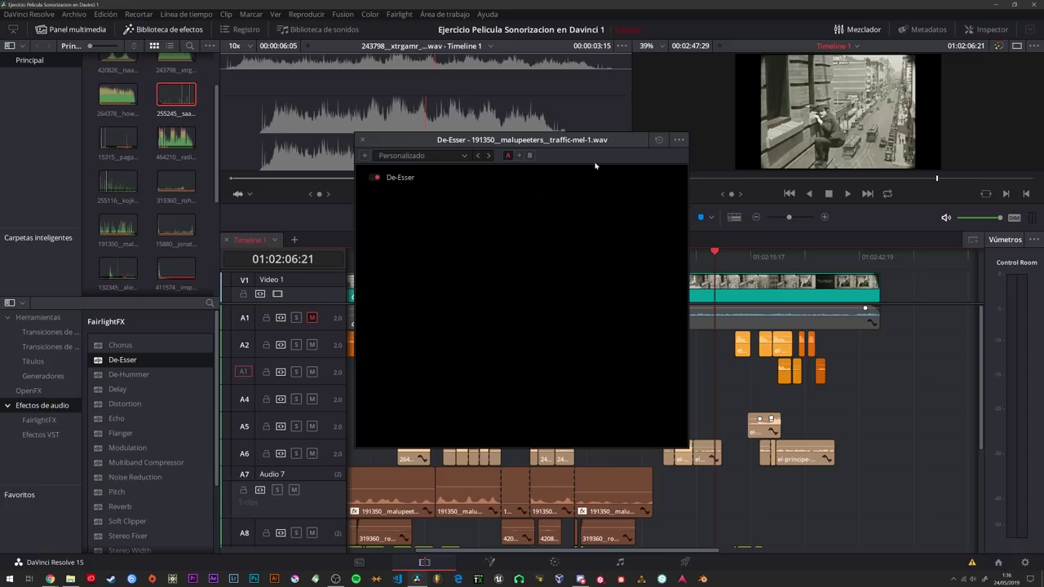
left_click(363, 140)
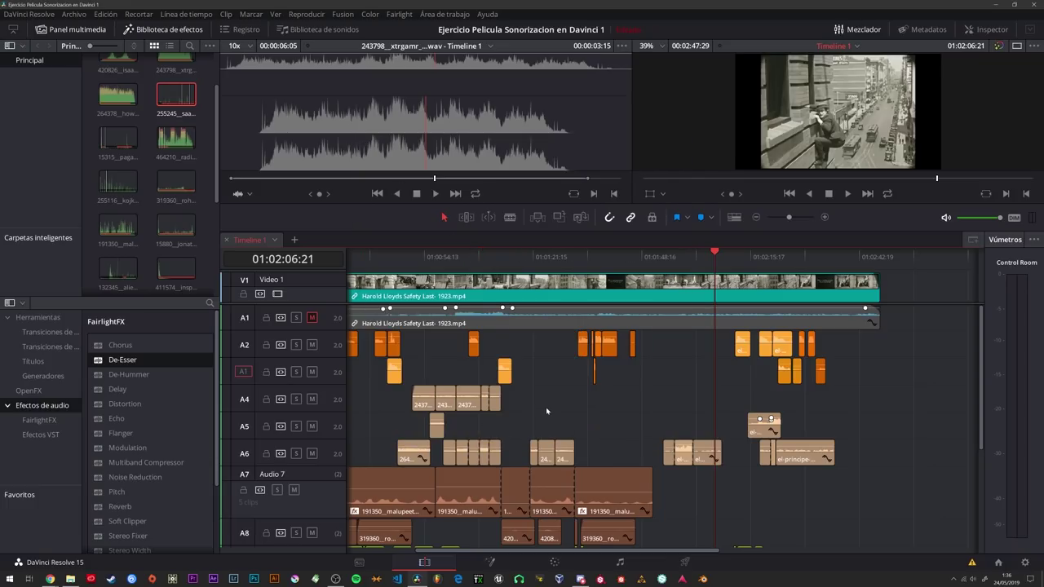
mouse_move(136, 360)
left_mouse_down()
mouse_move(816, 342)
mouse_move(357, 342)
mouse_move(392, 347)
left_mouse_up()
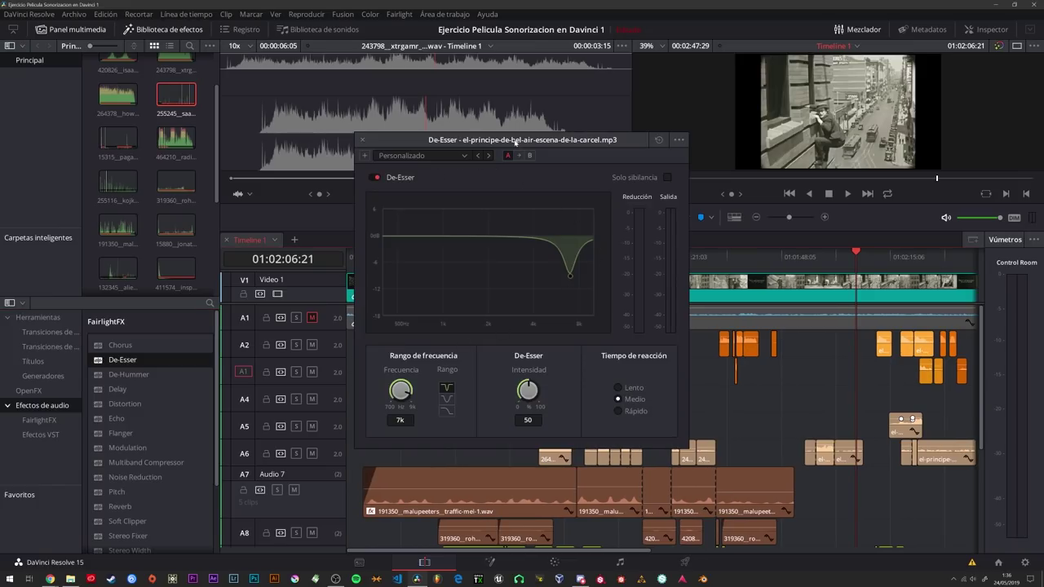
left_click_drag(515, 142, 655, 174)
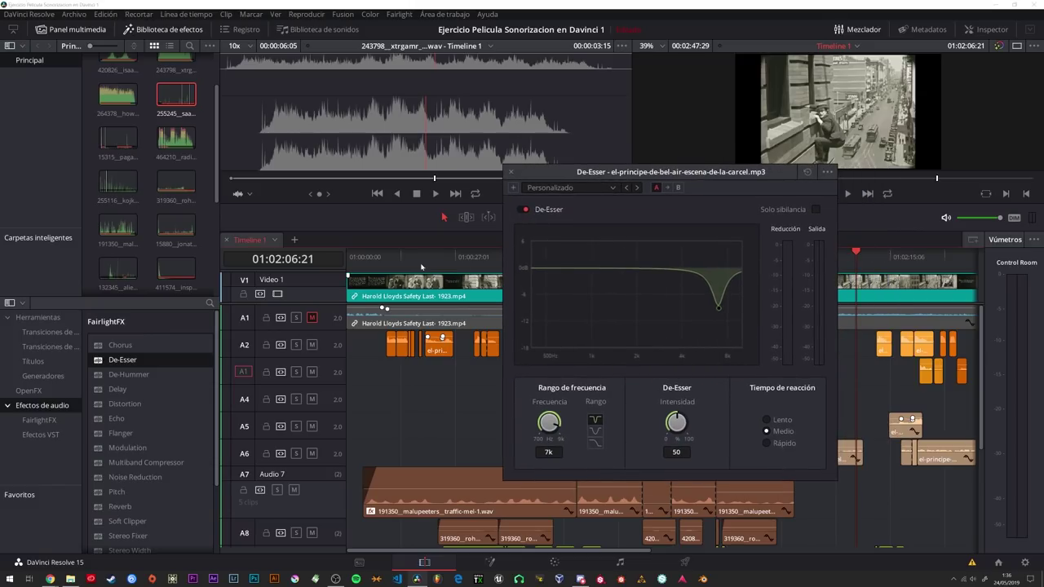
key("Up")
key("space")
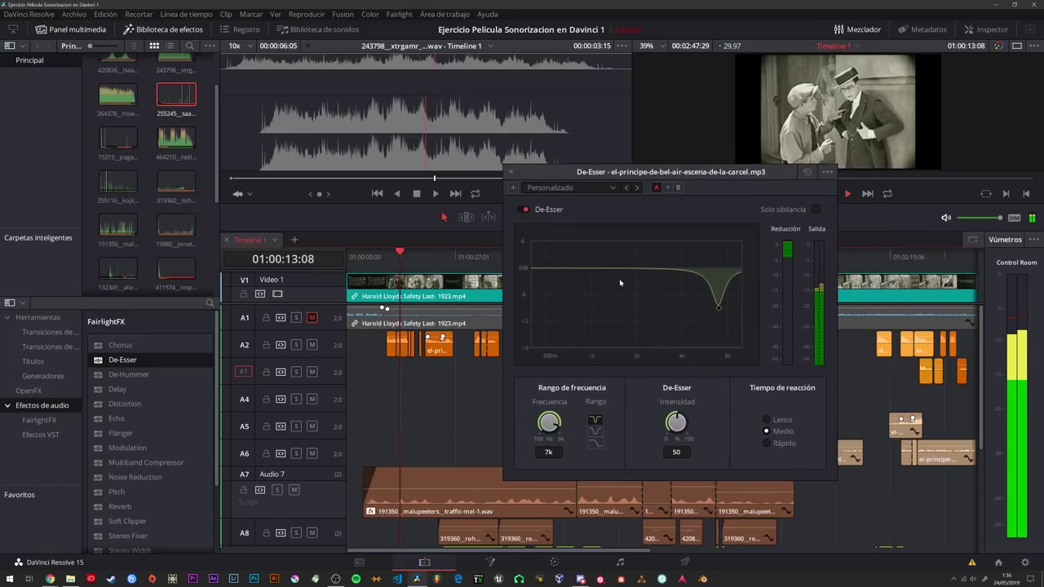
Try De-Esser settings: frequency 7.73k, intensity 86.1, then a shelf range near 3.08k.
left_click_drag(718, 308, 720, 329)
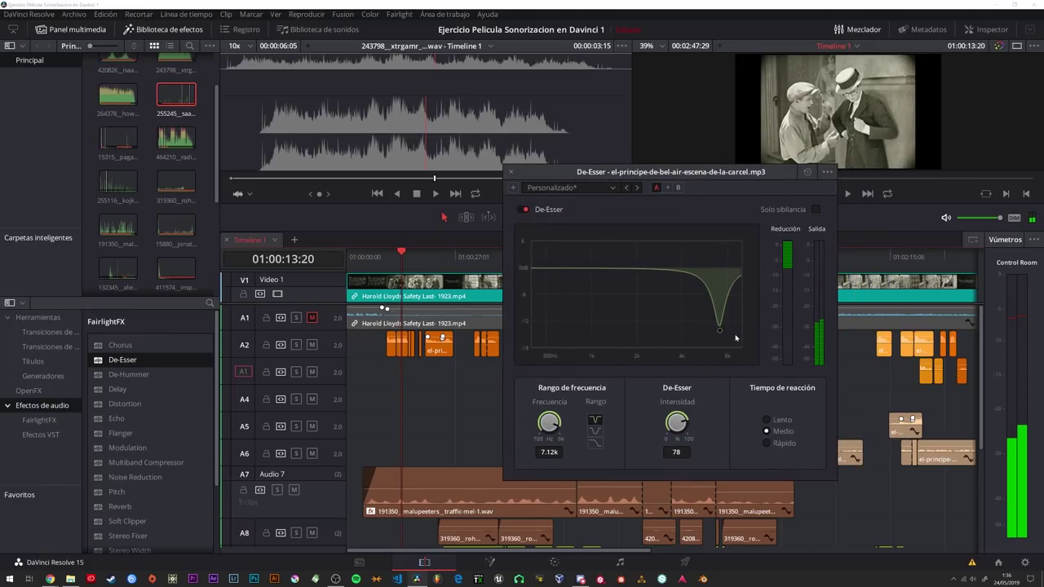
left_click_drag(551, 421, 553, 402)
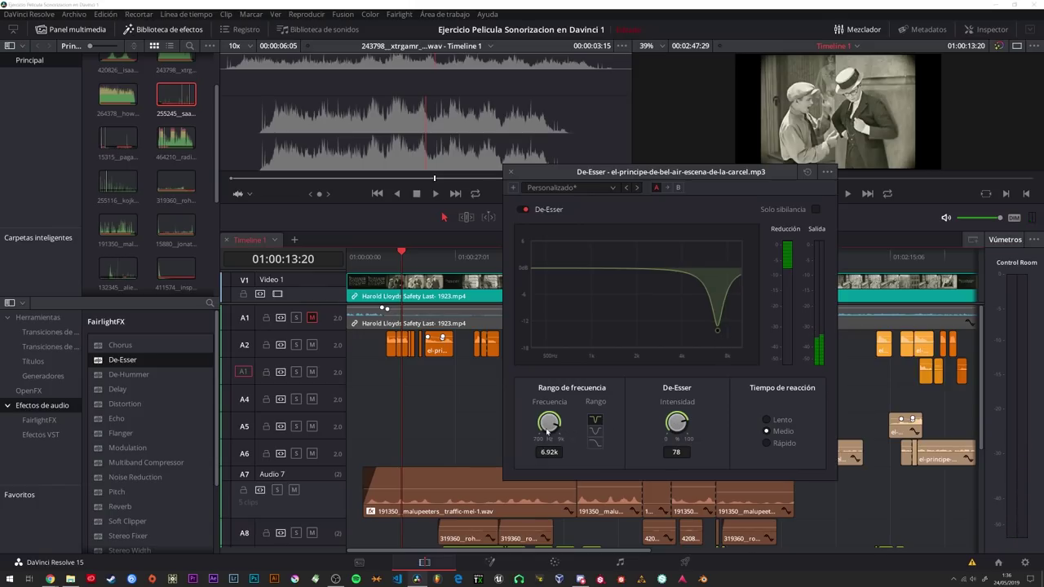
left_click_drag(662, 430, 776, 430)
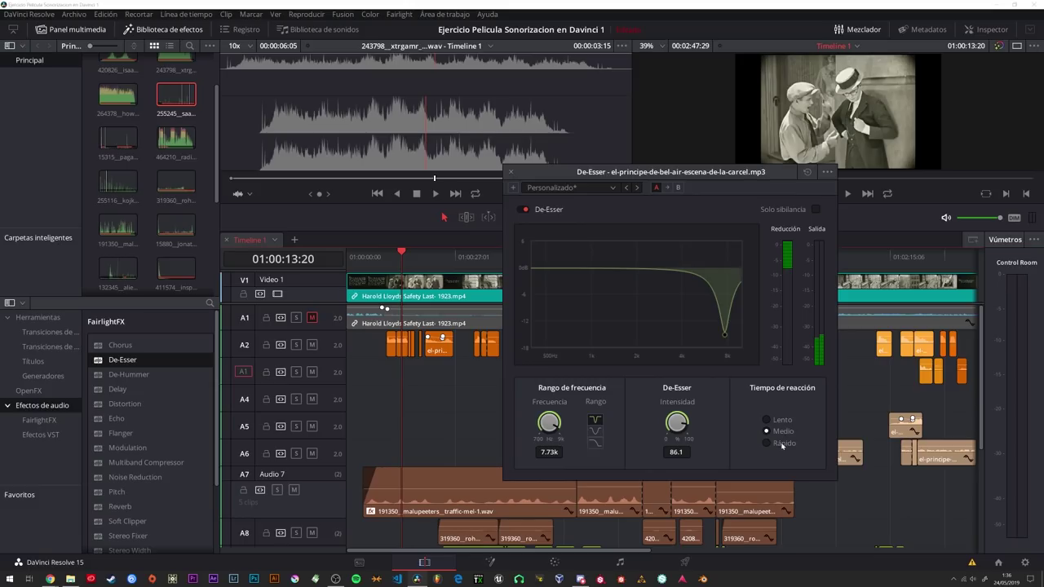
left_click(596, 430)
left_click(598, 443)
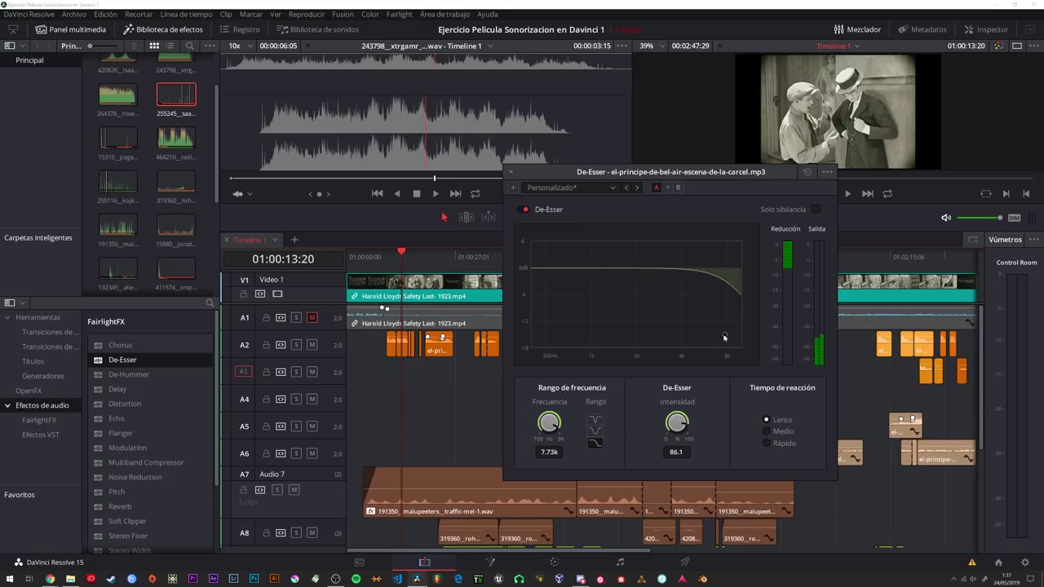
mouse_move(725, 334)
left_mouse_down()
mouse_move(665, 343)
mouse_move(685, 350)
left_mouse_up()
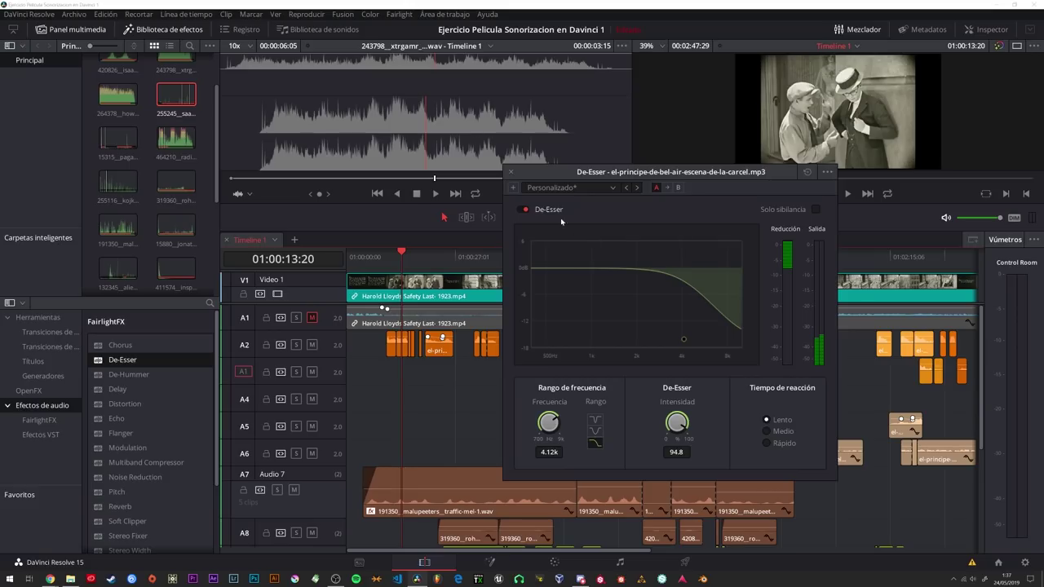
Settle the De-Esser shelf at 1.30k with intensity 100 while listening.
key("space")
mouse_move(683, 340)
left_mouse_down()
mouse_move(552, 348)
mouse_move(608, 345)
left_mouse_up()
left_click(392, 257)
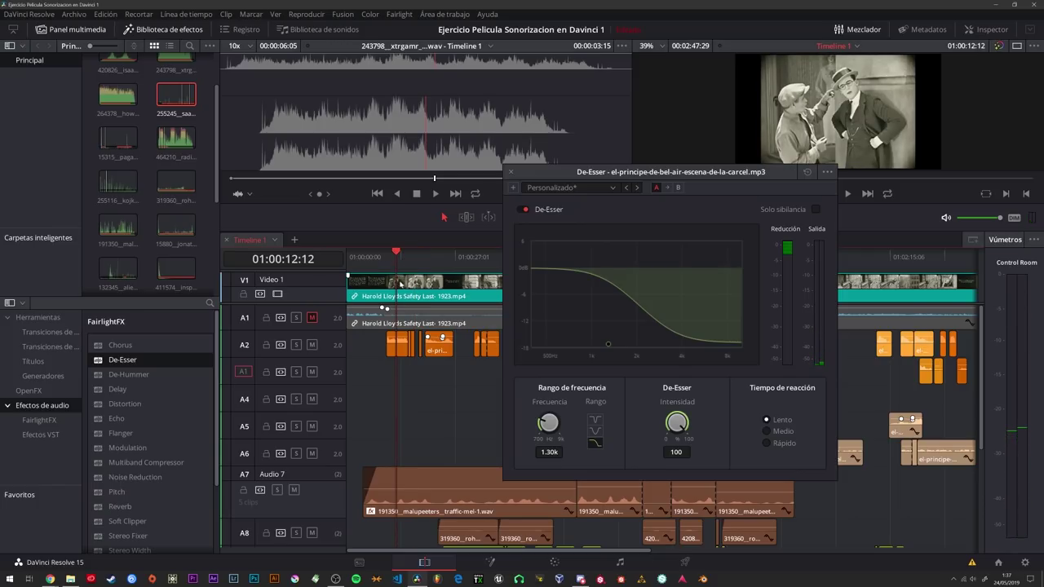
scroll(400, 297, "up", 1)
scroll(399, 297, "up", 1)
scroll(400, 298, "up", 1)
scroll(400, 297, "up", 1)
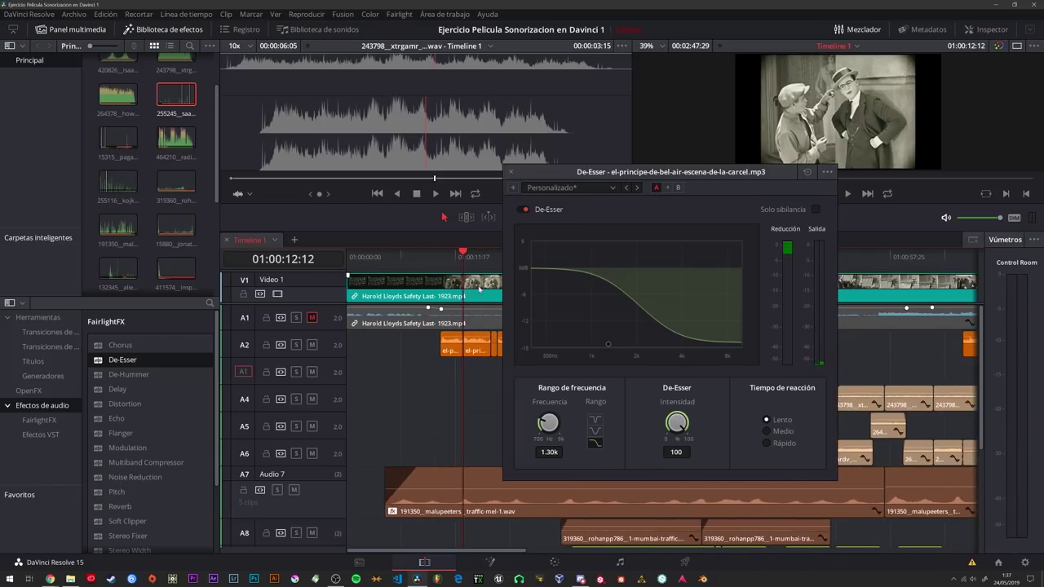
scroll(400, 297, "up", 1)
left_click_drag(573, 171, 665, 172)
Replay the prison-scene clip and retune its De-Esser frequency to about 2.93k.
key("space")
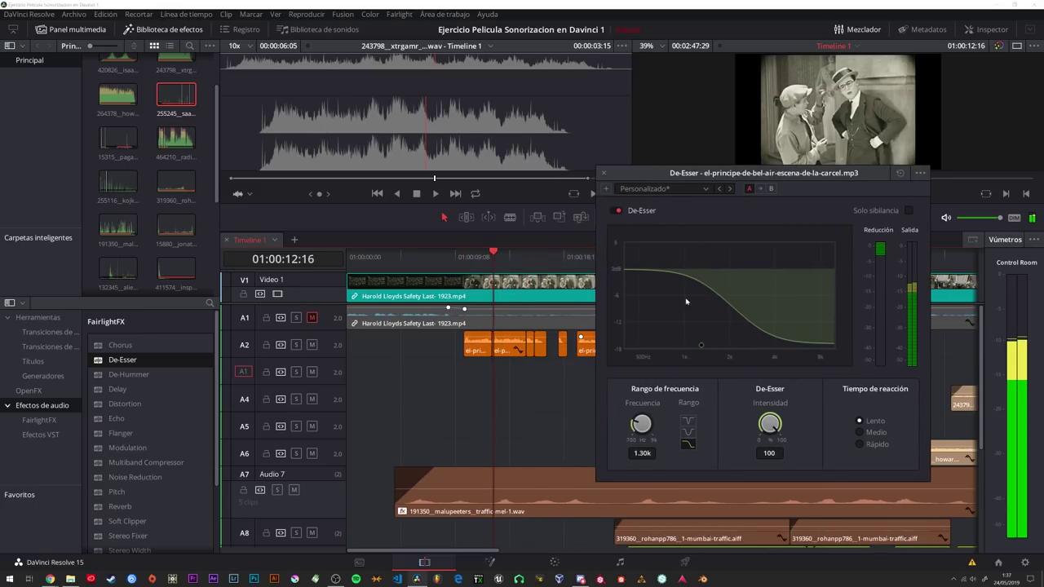
mouse_move(701, 345)
left_mouse_down()
mouse_move(819, 345)
mouse_move(657, 348)
mouse_move(676, 345)
left_mouse_up()
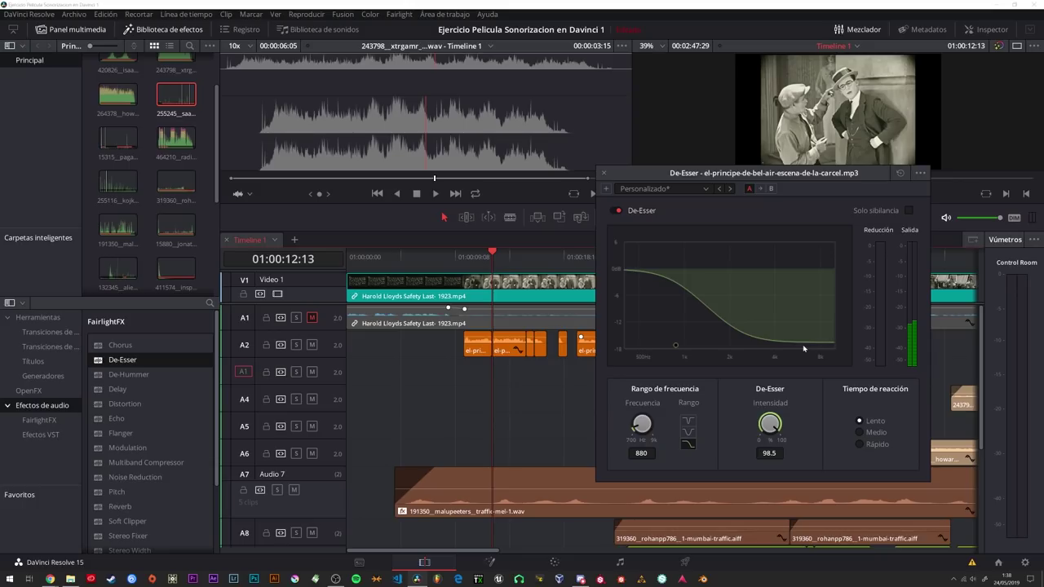
left_click_drag(676, 347, 767, 341)
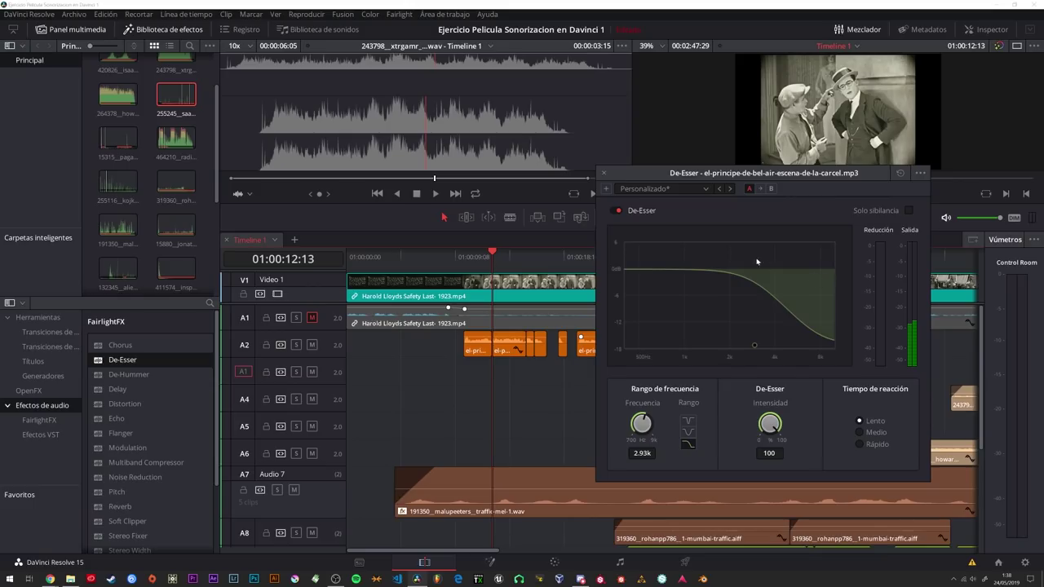
left_click_drag(639, 182, 620, 181)
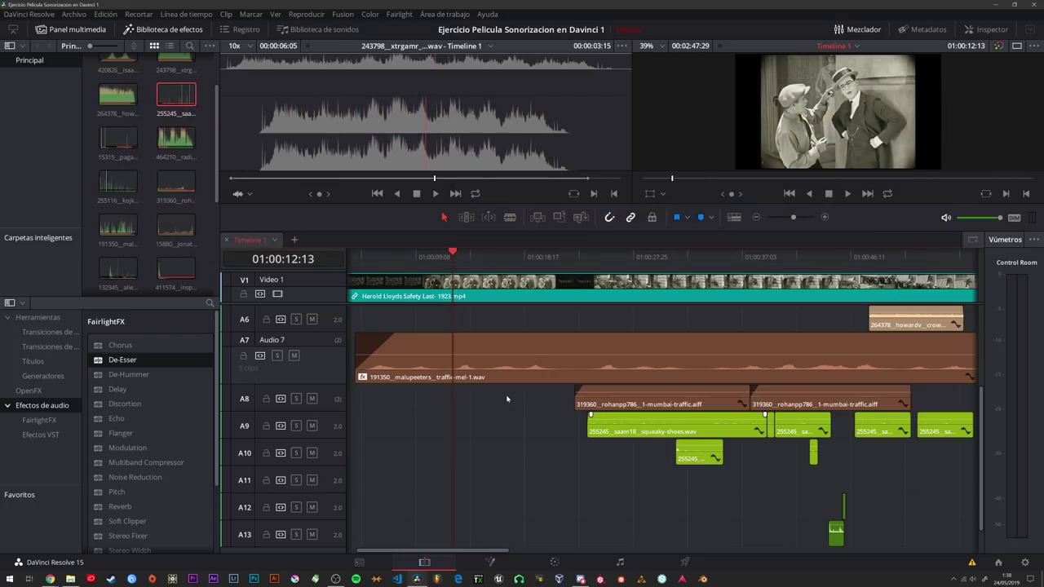
Park the playhead at 01:00:42:04 on the facade-climbing shot.
left_click(612, 255)
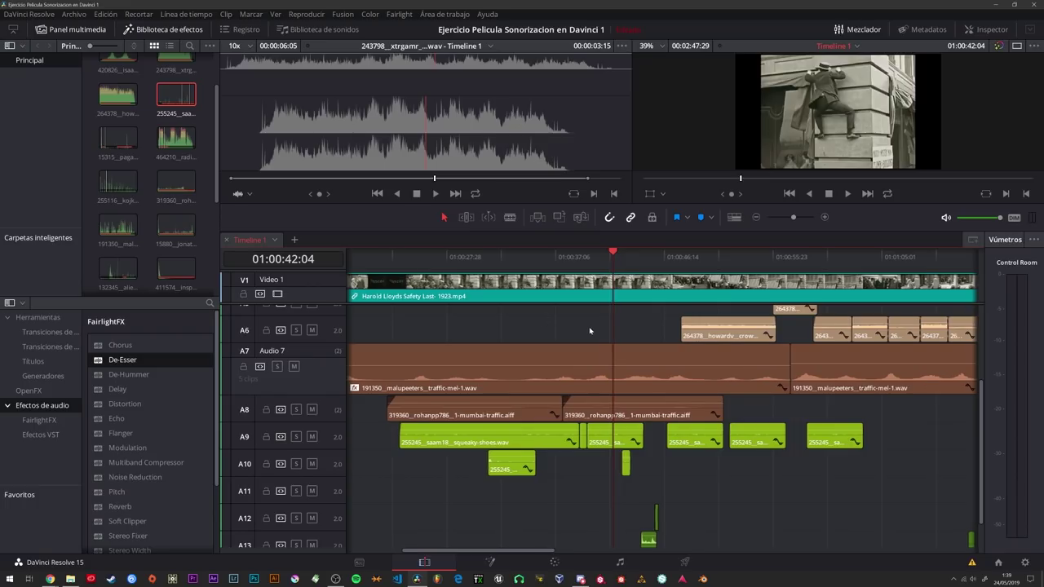
scroll(538, 381, "up", 2)
scroll(537, 381, "up", 1)
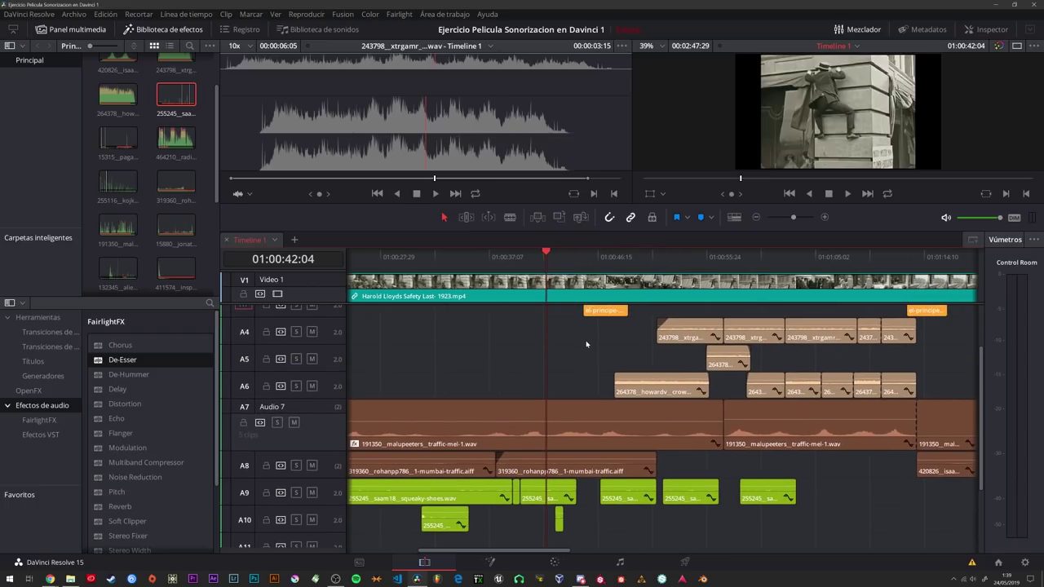
scroll(571, 340, "down", 5)
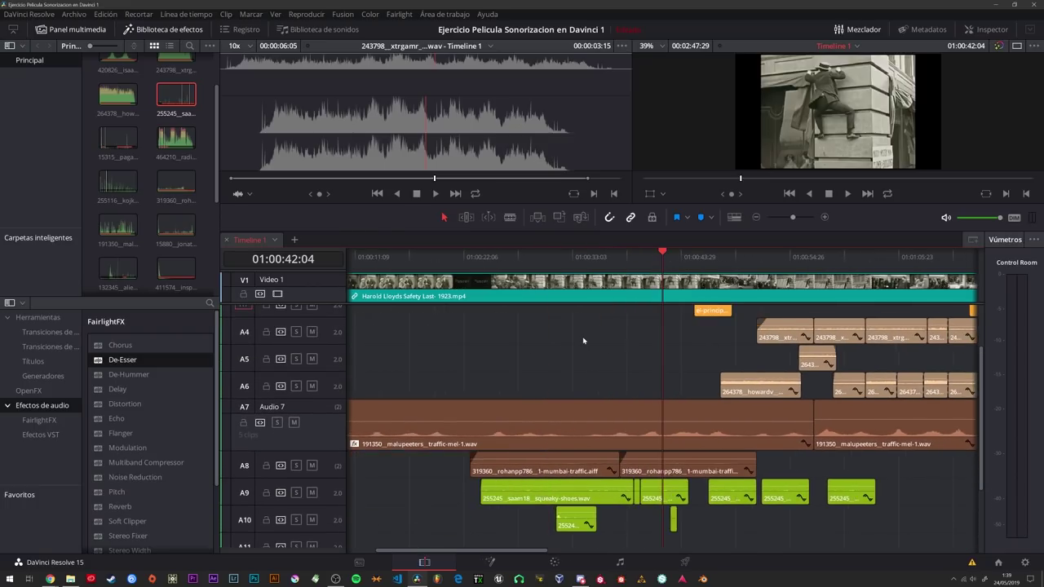
scroll(522, 359, "up", 1)
scroll(481, 375, "up", 1)
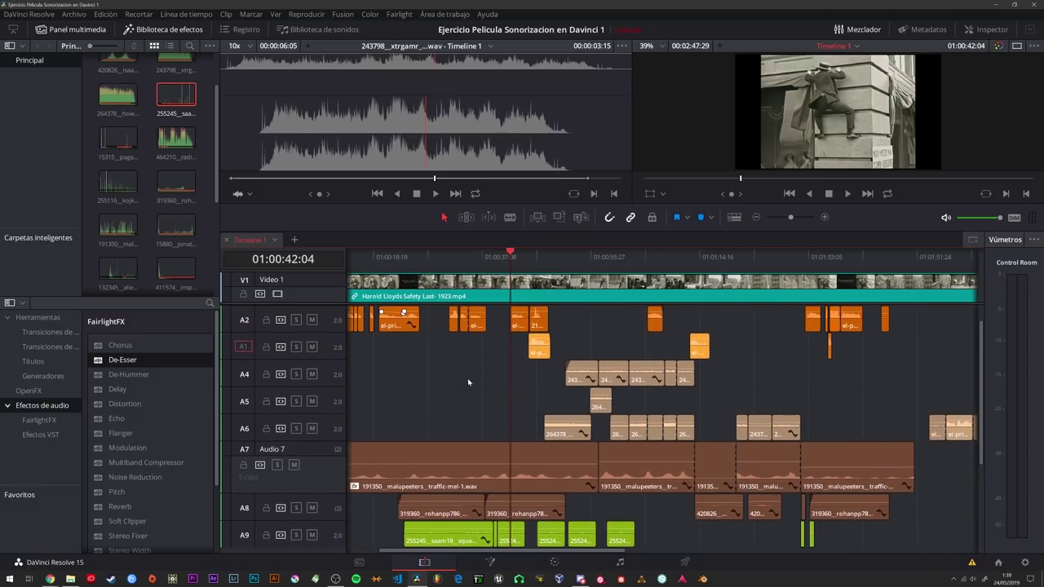
scroll(488, 389, "up", 1)
scroll(498, 381, "down", 1)
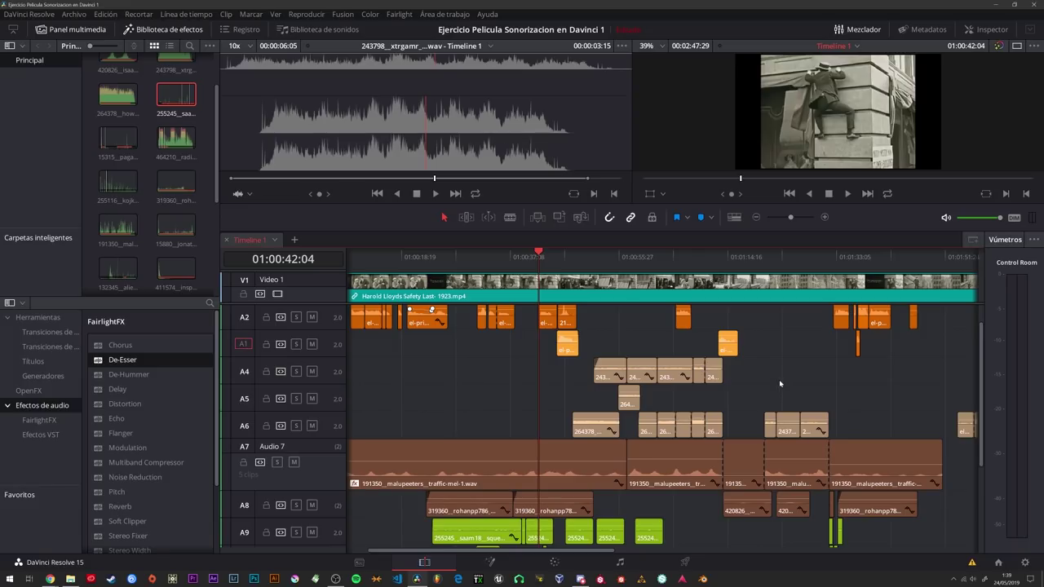
scroll(565, 389, "down", 1)
scroll(566, 389, "down", 1)
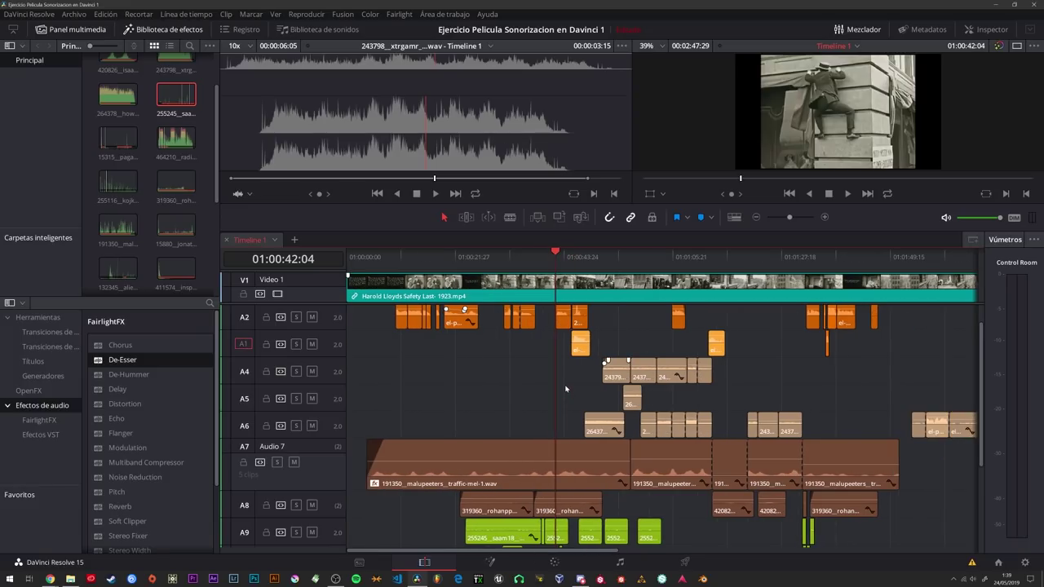
scroll(565, 389, "down", 1)
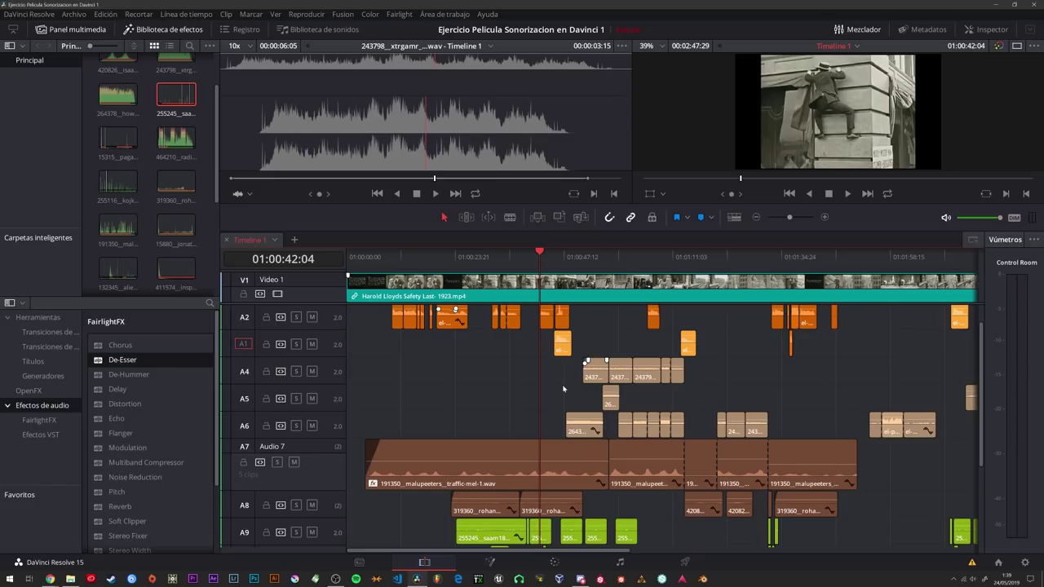
scroll(551, 390, "right", 2)
scroll(508, 403, "up", 1)
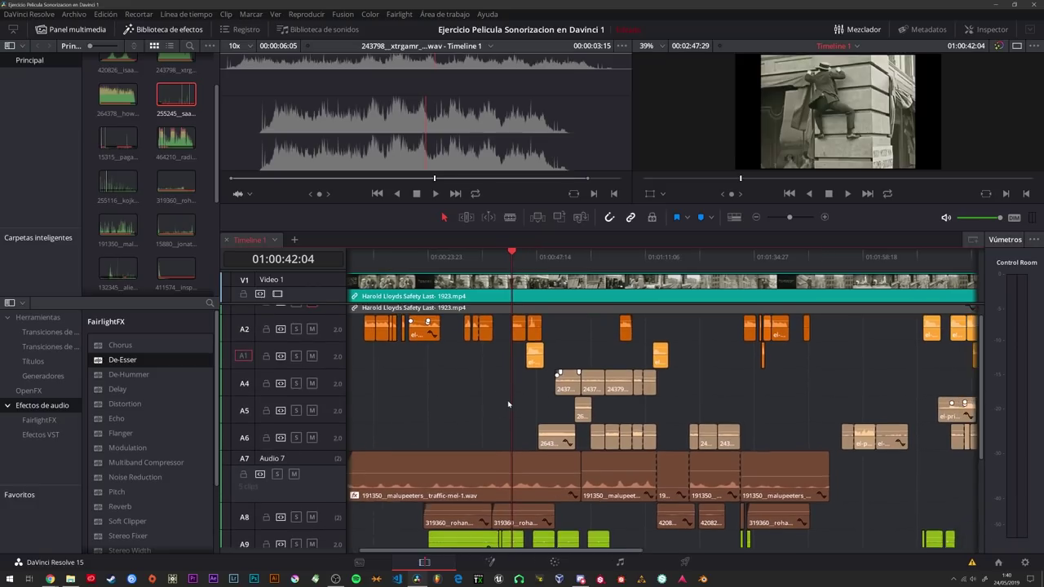
scroll(508, 403, "right", 2)
scroll(481, 375, "right", 2)
scroll(457, 363, "right", 1)
scroll(452, 360, "down", 1)
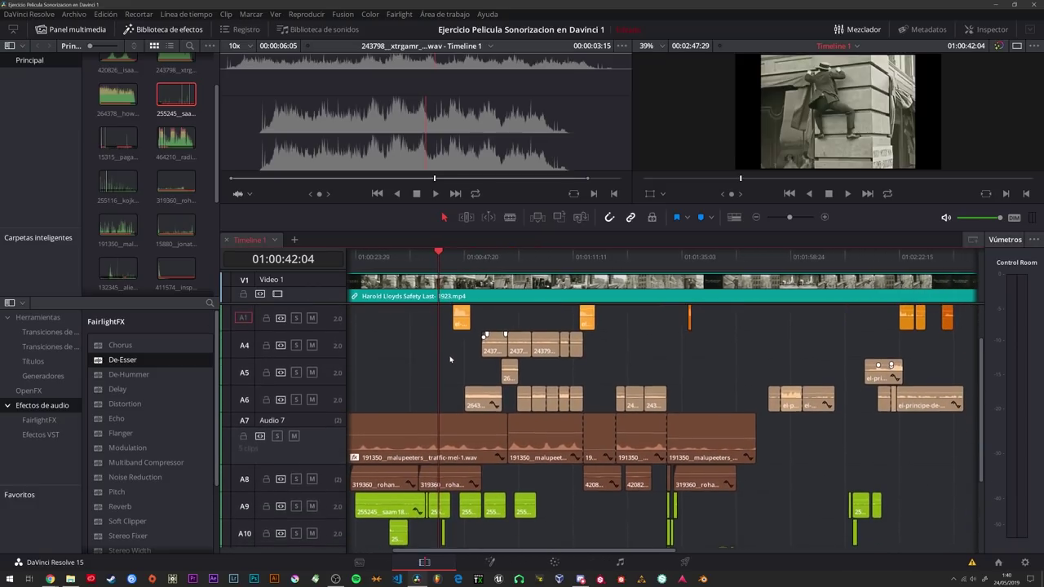
scroll(457, 367, "up", 1)
scroll(490, 384, "left", 1)
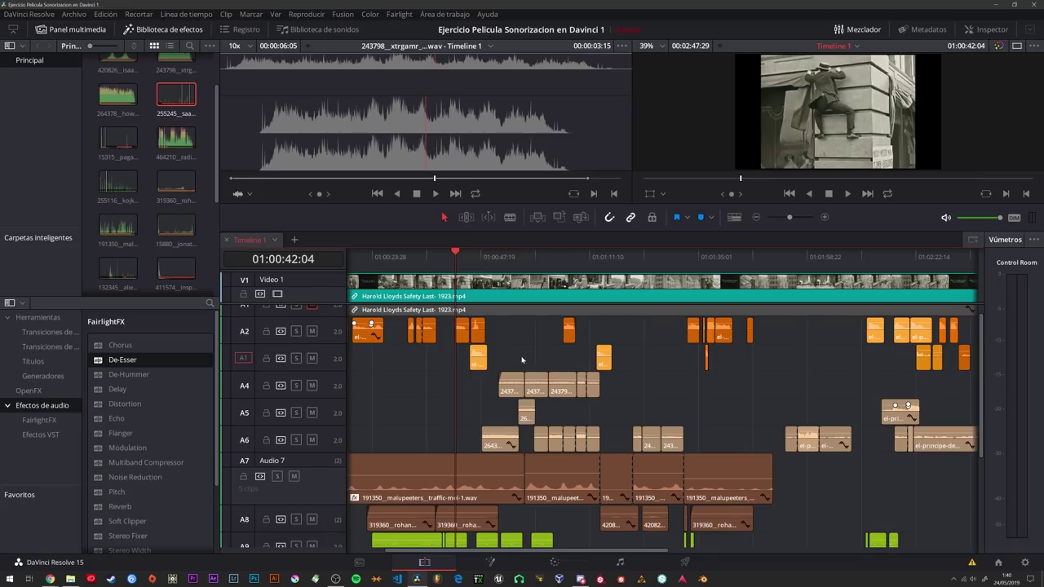
scroll(530, 380, "up", 2)
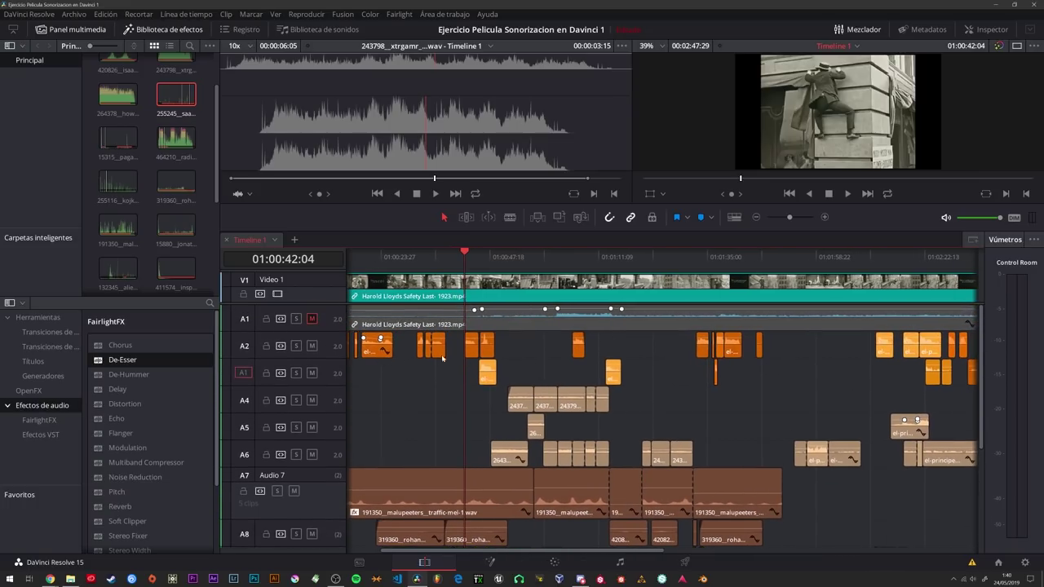
scroll(527, 411, "down", 3)
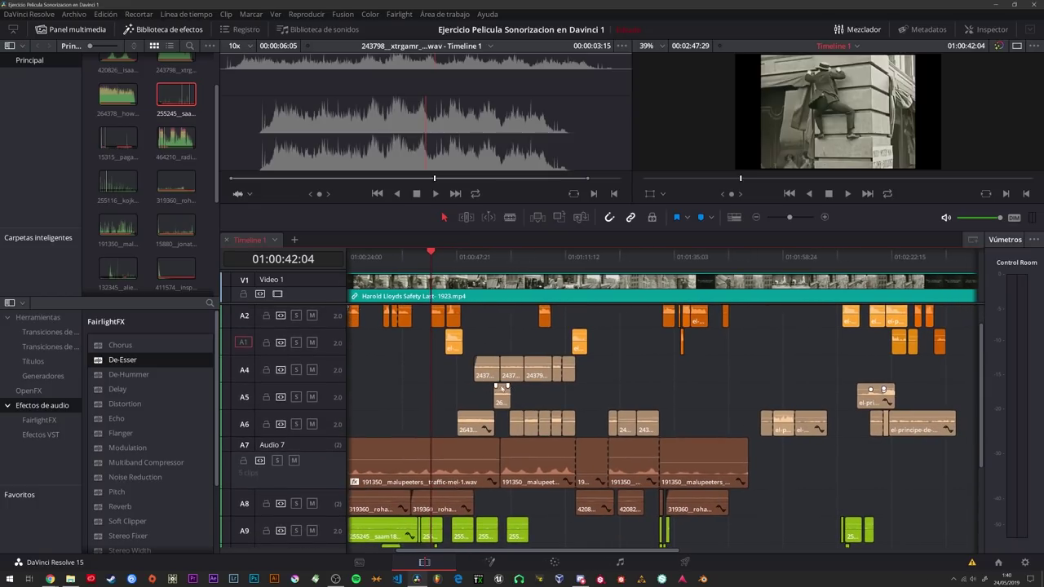
Jump the playhead to 01:00:57:08 and scroll the timeline to locate the A9 clips.
scroll(617, 401, "up", 2)
left_click(724, 265)
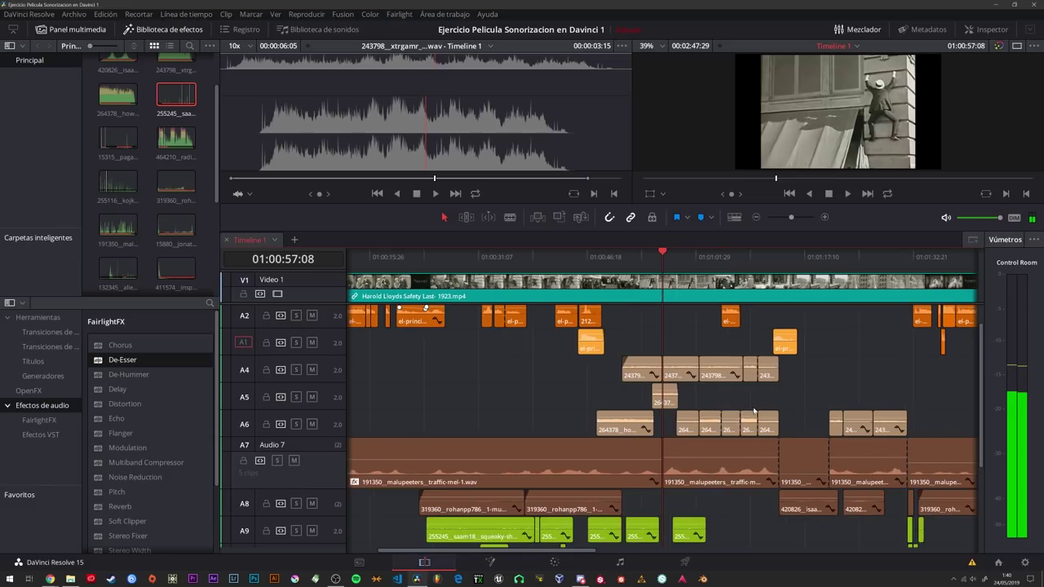
scroll(636, 289, "up", 1)
scroll(648, 326, "up", 3)
scroll(665, 383, "up", 3)
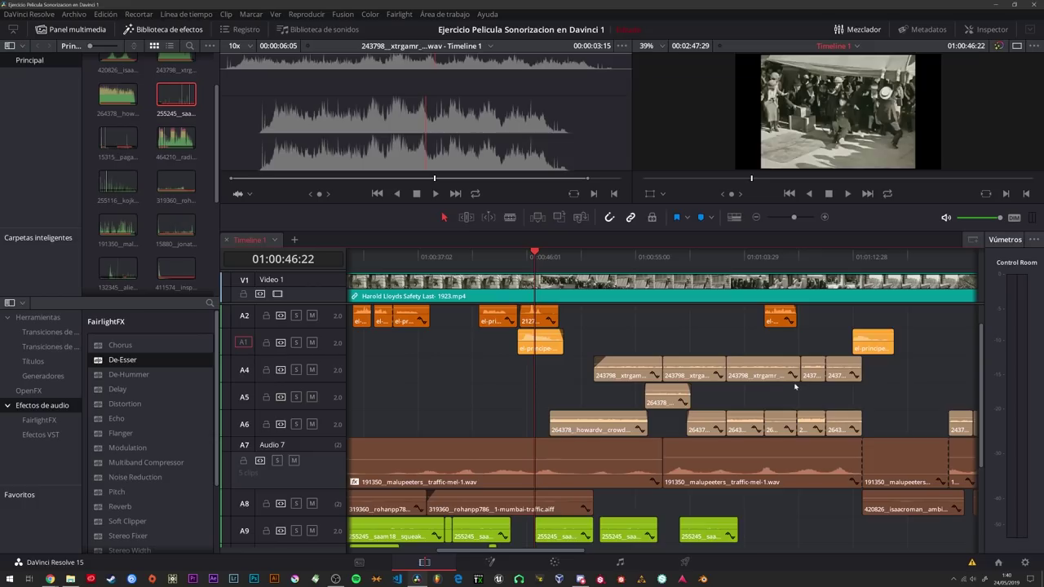
scroll(820, 426, "down", 1)
scroll(819, 426, "down", 5)
scroll(651, 475, "left", 3)
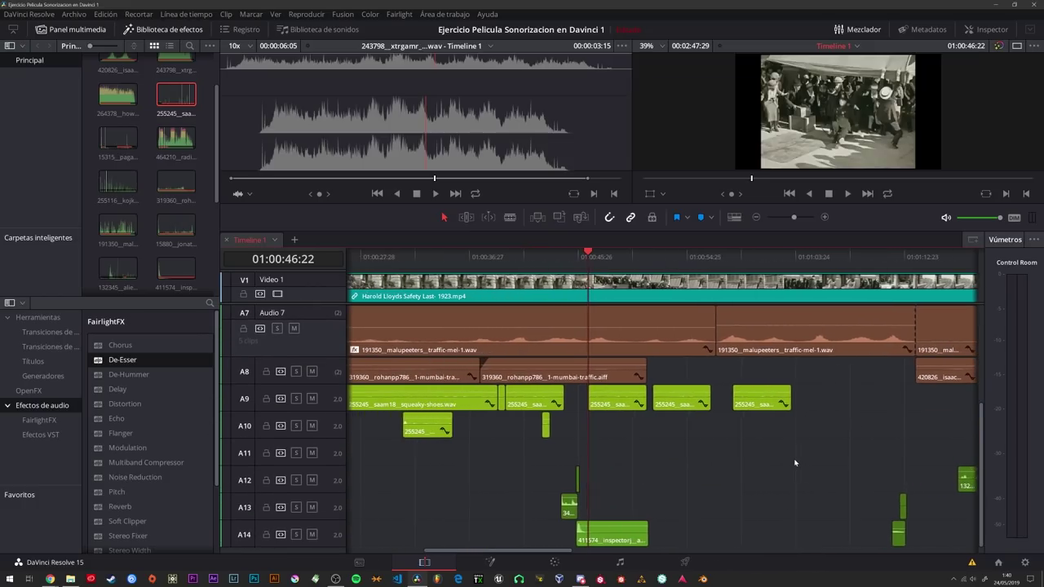
scroll(650, 475, "left", 1)
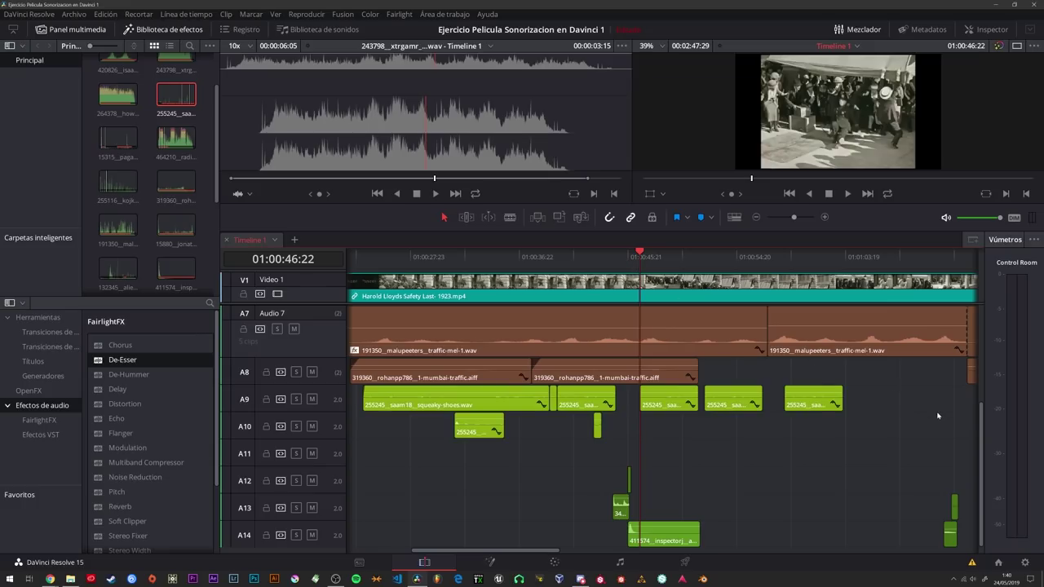
scroll(631, 404, "right", 10)
scroll(897, 440, "right", 6)
scroll(856, 433, "right", 1)
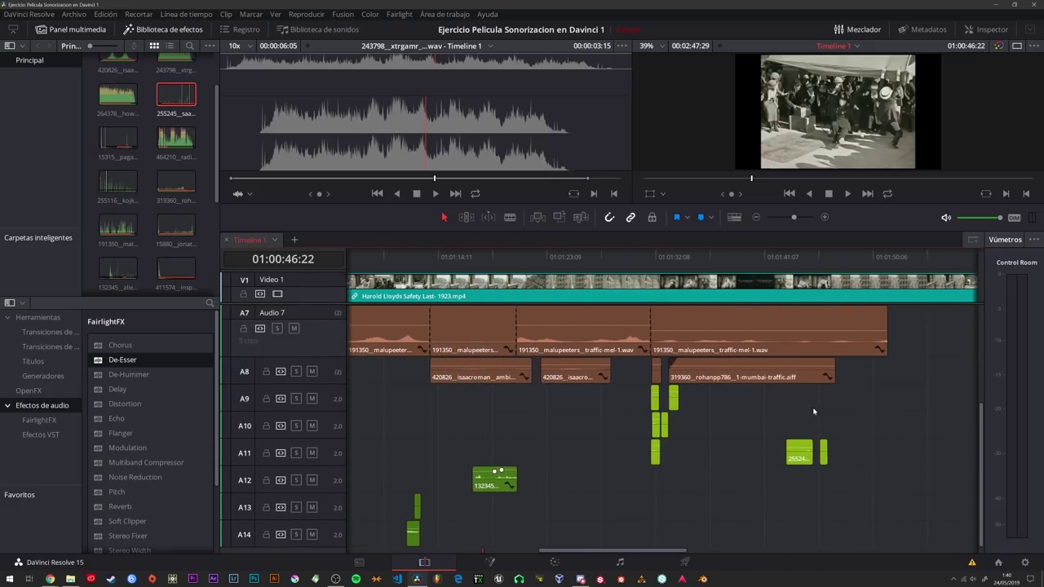
scroll(815, 416, "right", 6)
scroll(765, 398, "left", 3)
scroll(767, 404, "left", 2)
scroll(770, 416, "right", 10)
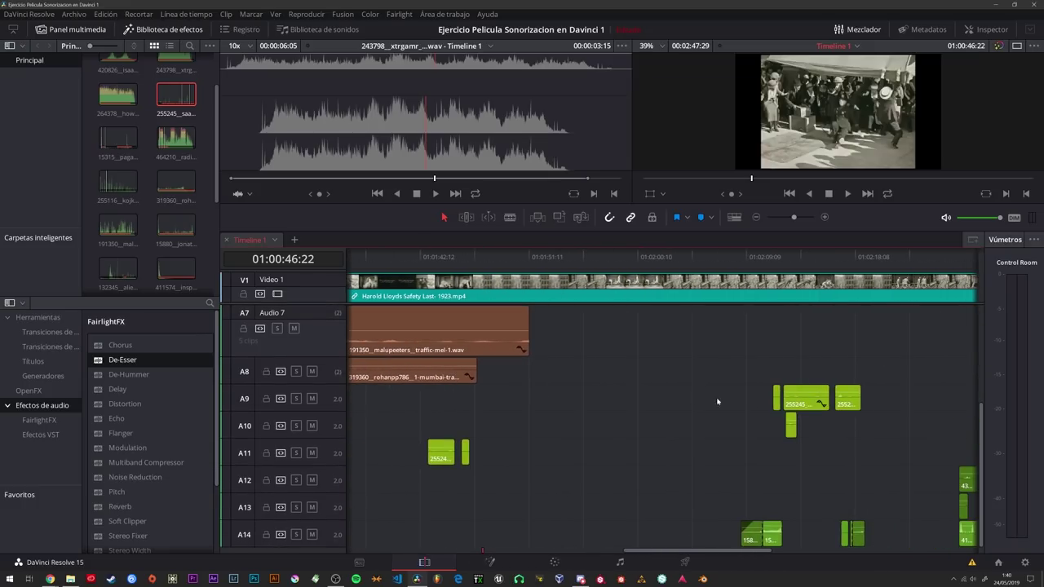
scroll(778, 438, "right", 3)
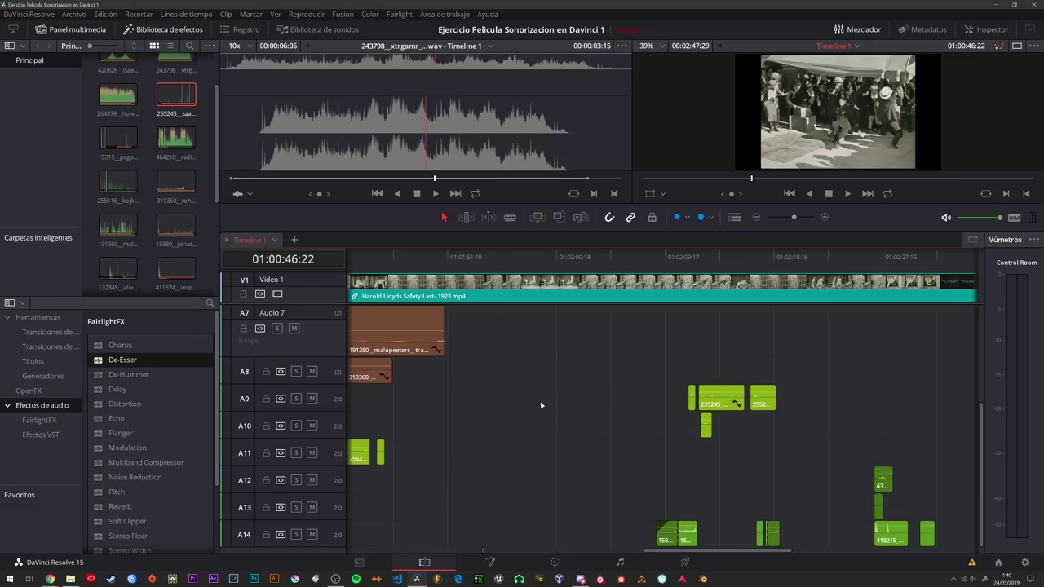
scroll(534, 416, "left", 5)
scroll(526, 428, "left", 4)
scroll(518, 444, "left", 4)
scroll(504, 467, "left", 2)
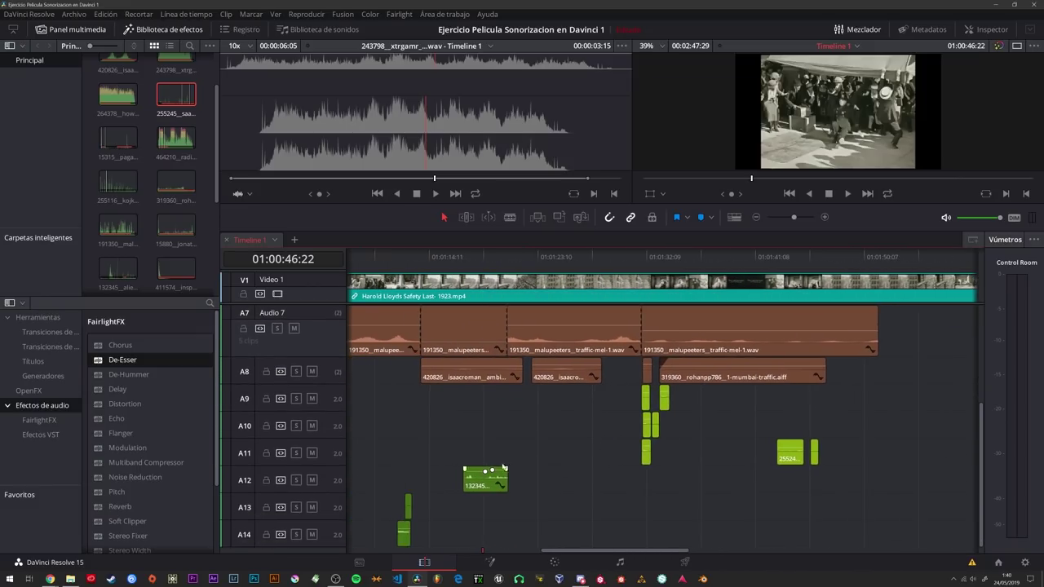
scroll(509, 472, "left", 5)
scroll(516, 475, "left", 5)
scroll(522, 478, "left", 5)
scroll(529, 483, "left", 2)
scroll(529, 483, "up", 1)
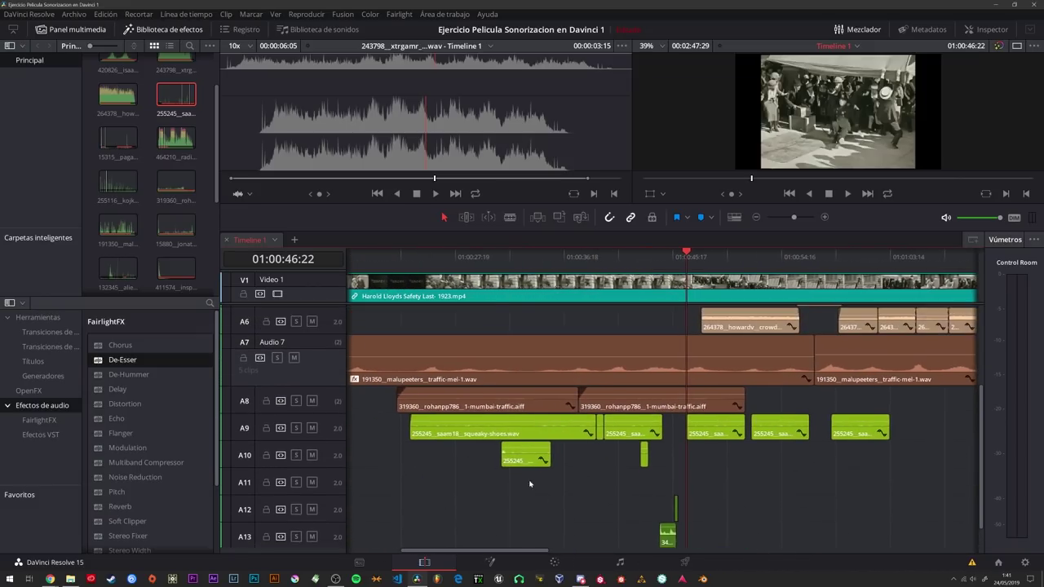
Preview 255245_saam18_squeaky-shoes.wav on A9, then bring up Windows Task View.
left_click(512, 434)
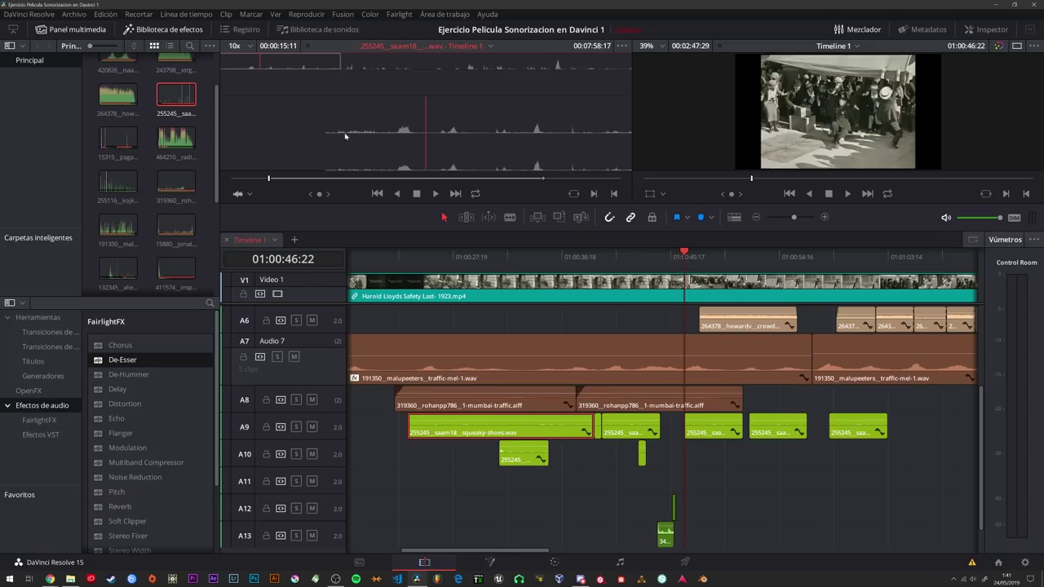
key("space")
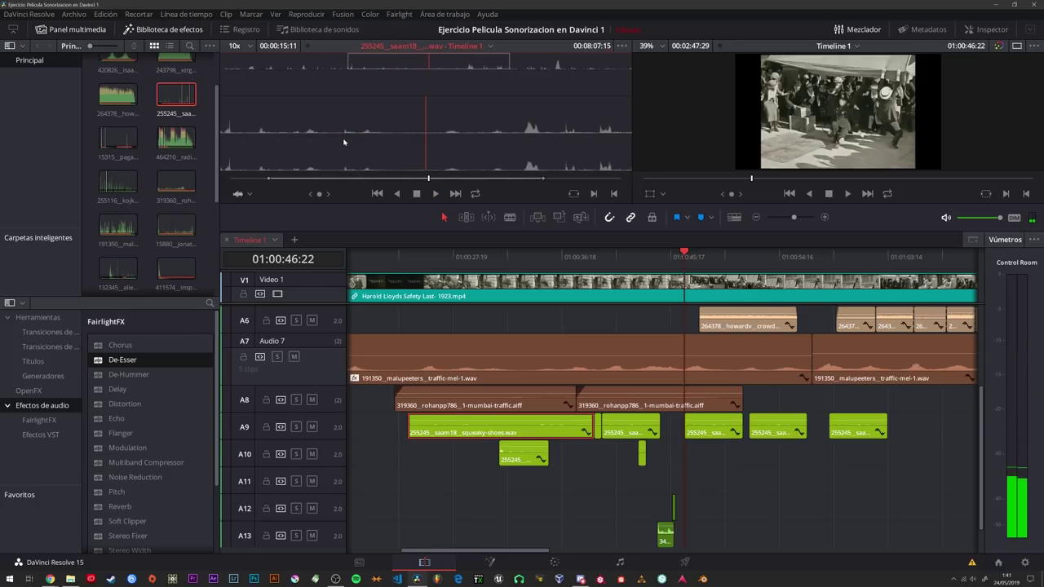
key("space")
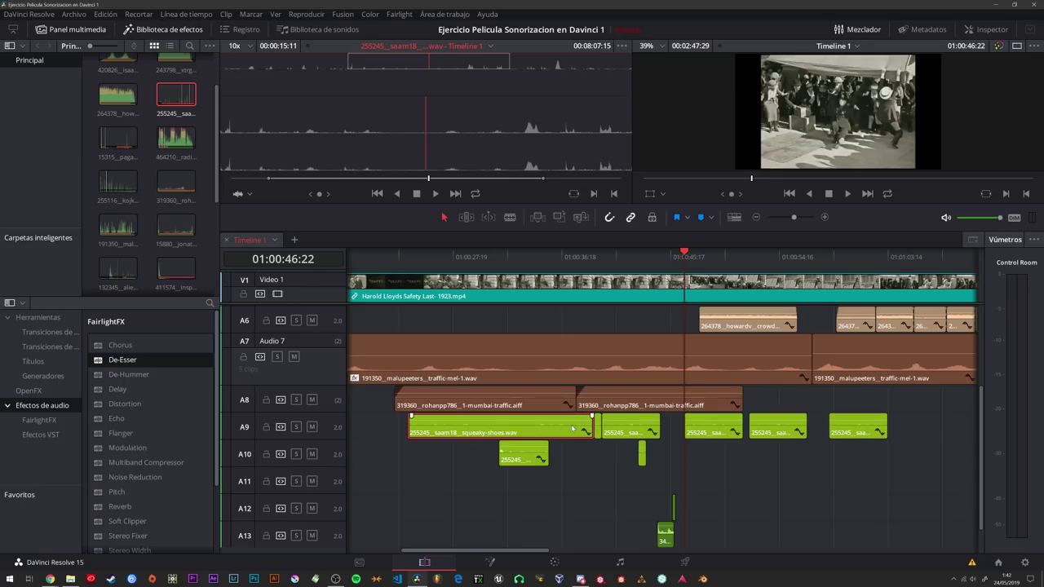
key("super+Tab")
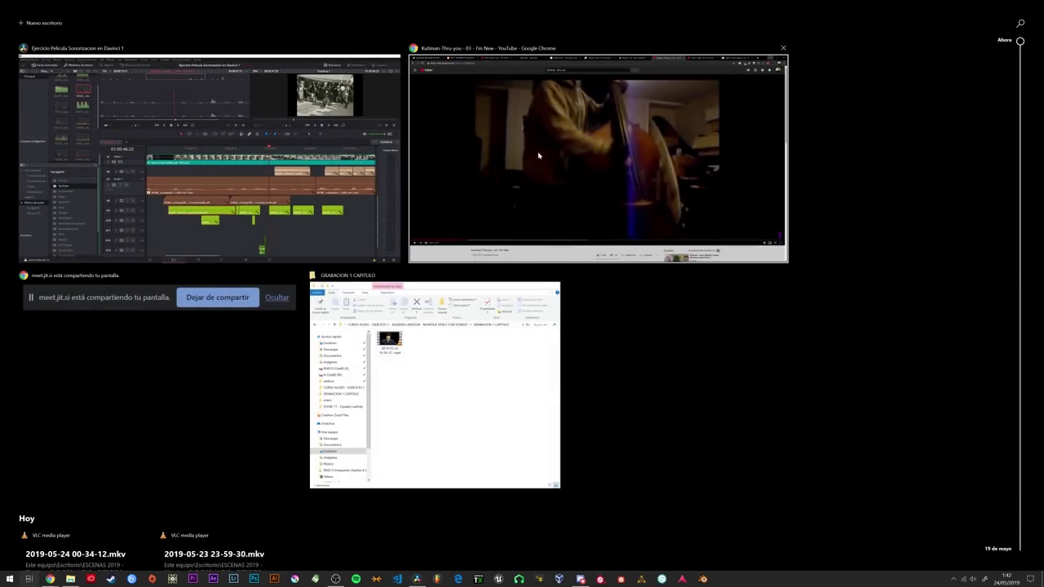
Switch to Chrome and browse the Freesound, FindSounds, Heated Lands and loops tabs.
left_click(531, 199)
left_click(241, 7)
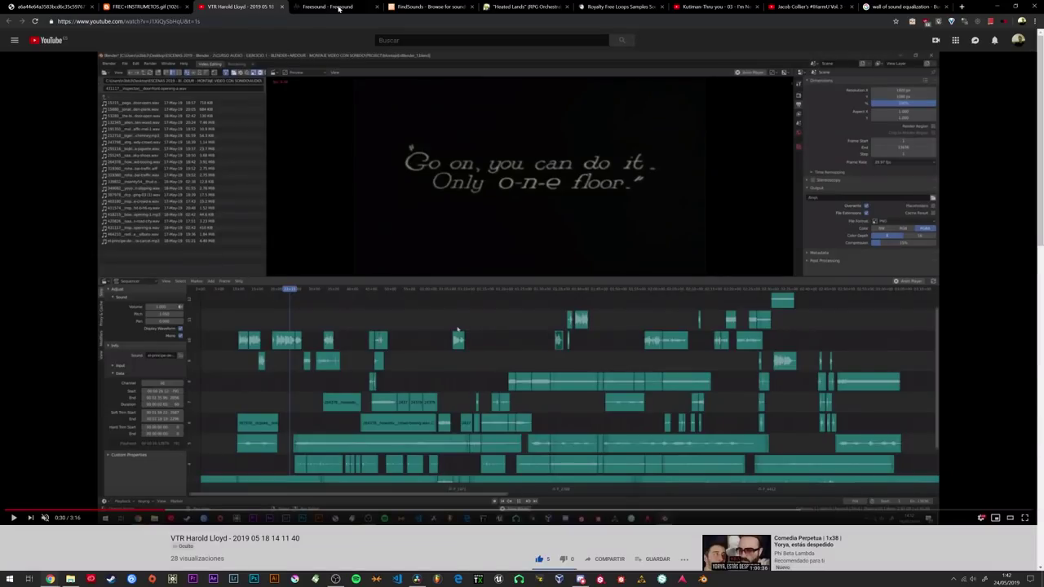
left_click(328, 7)
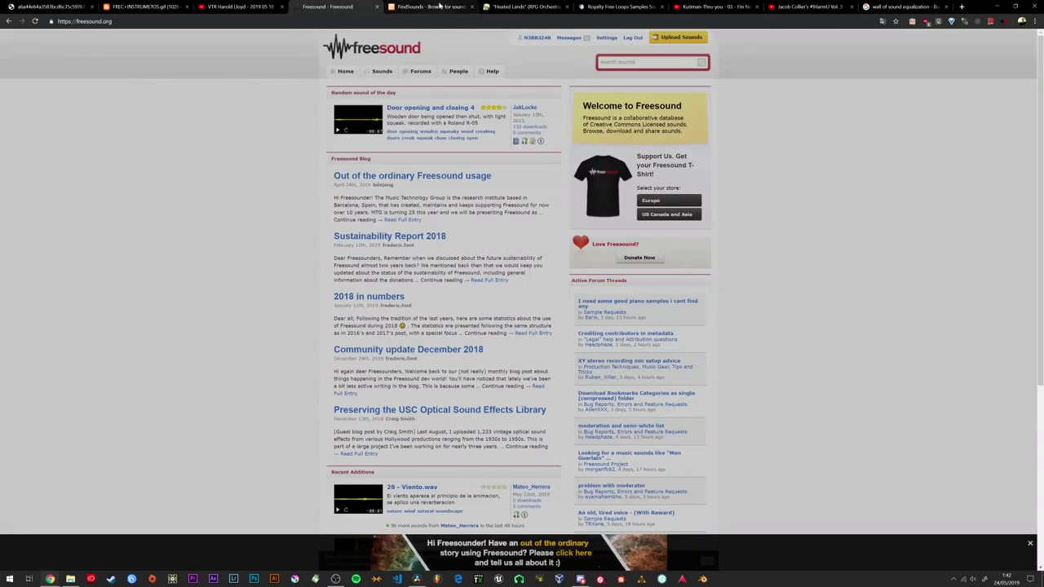
left_click(440, 9)
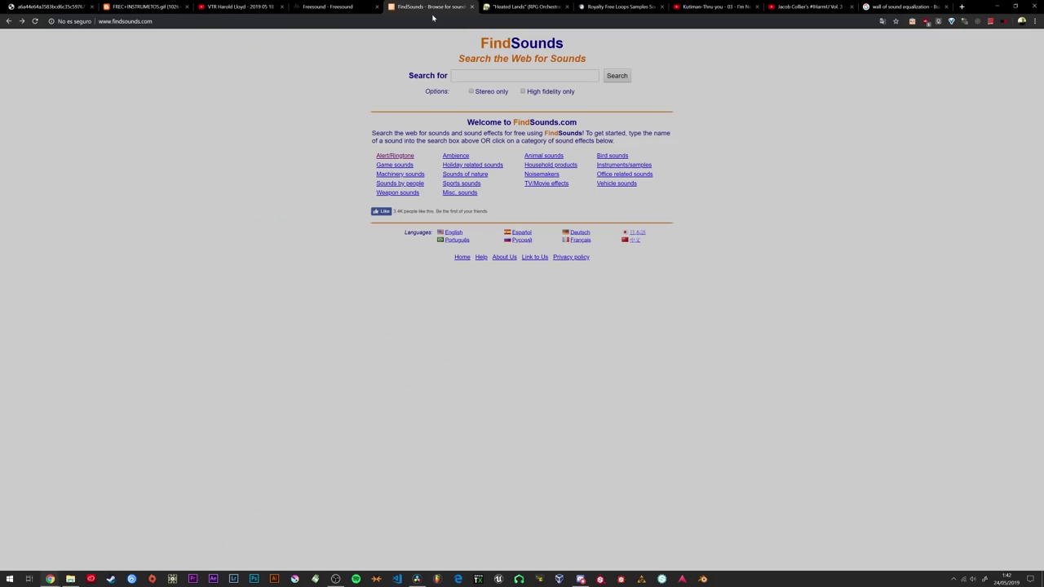
left_click(526, 6)
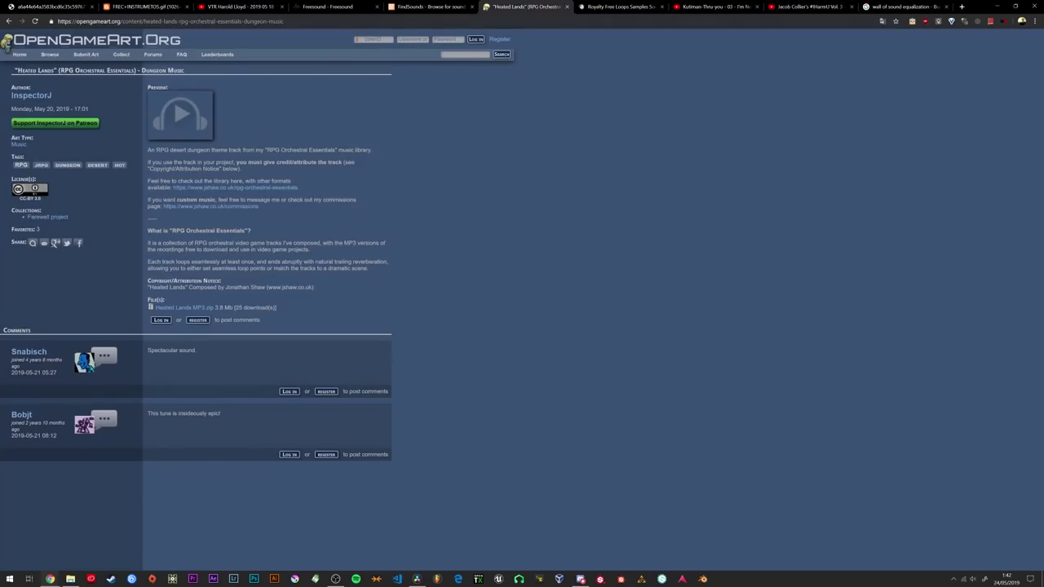
left_click(617, 6)
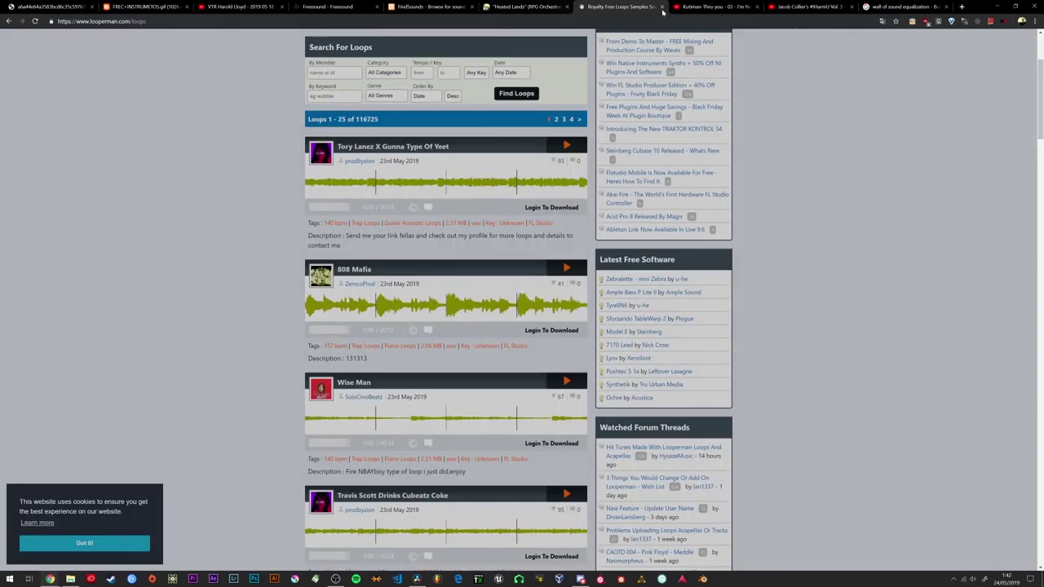
Check the Kutiman video, then cycle back to the VTR Harold Lloyd YouTube video.
left_click(714, 6)
left_click(618, 7)
left_click(526, 6)
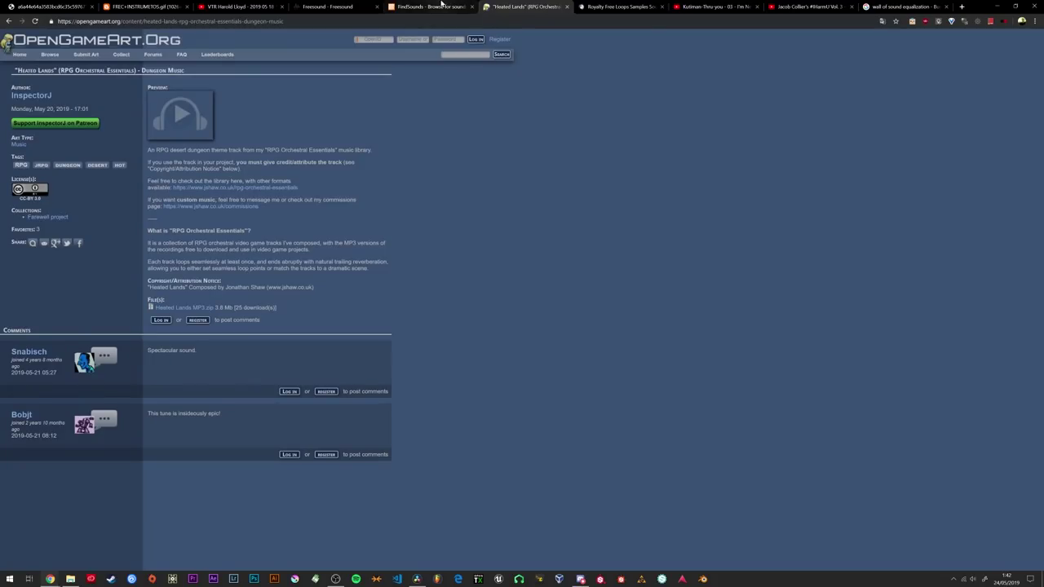
left_click(442, 6)
left_click(330, 7)
left_click(246, 7)
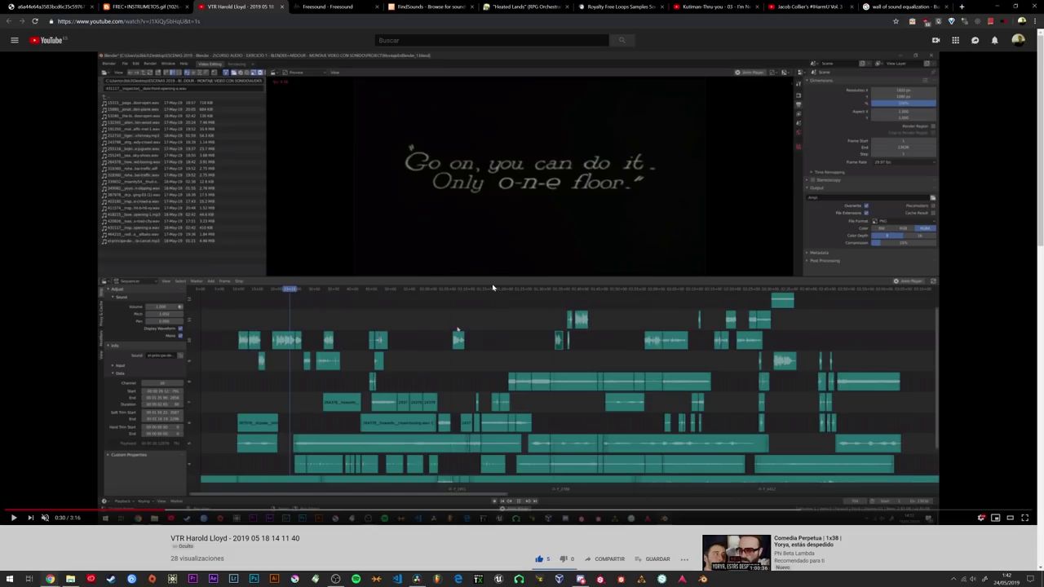
Switch back to DaVinci Resolve from the Windows taskbar.
left_click(415, 578)
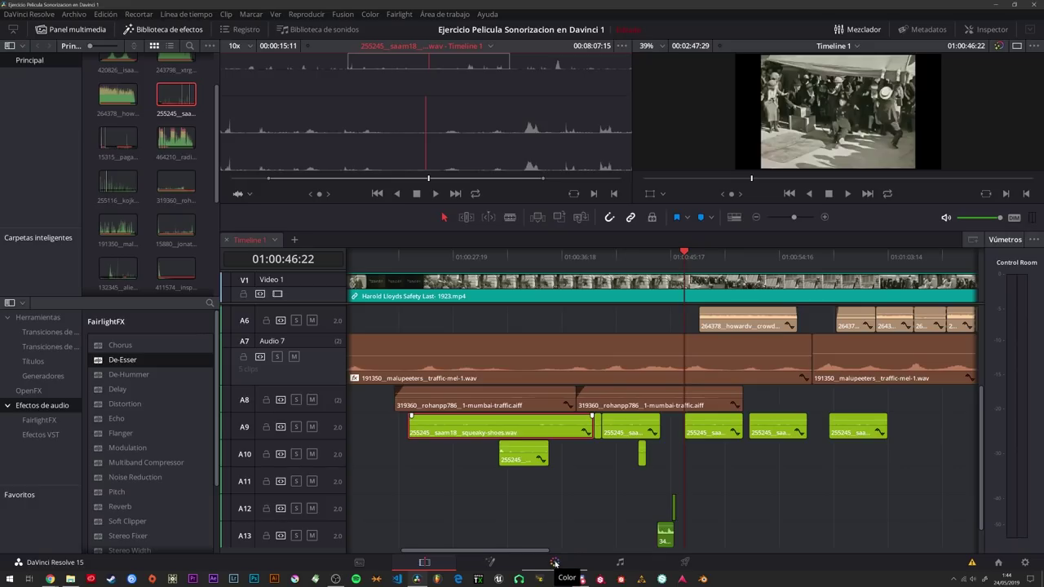
Browse the Color page's Tracker, Window, Qualifier, Key and Sizing palettes, then return to Fairlight.
left_click(554, 563)
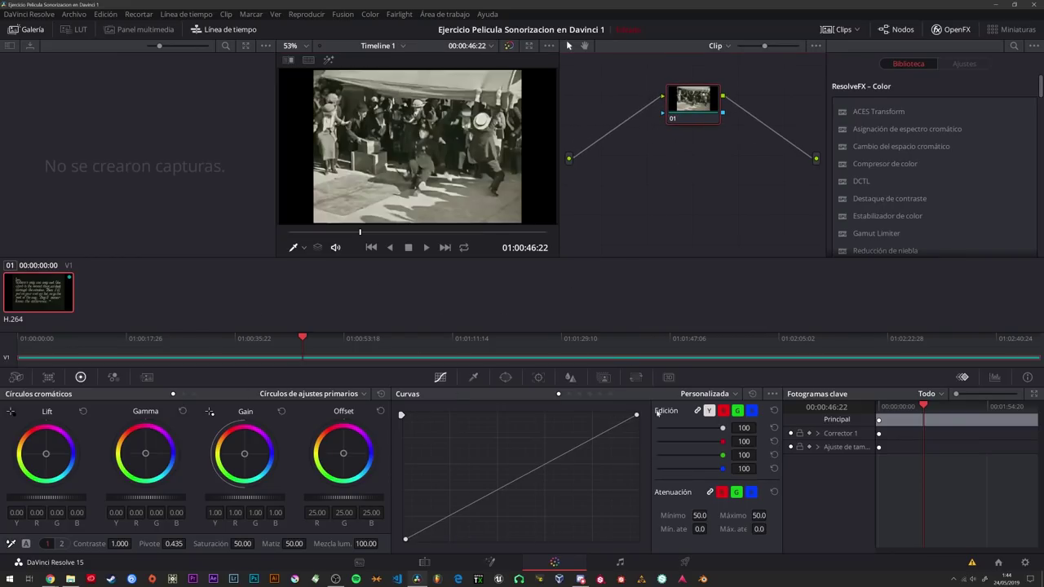
left_click(538, 376)
left_click(505, 377)
left_click(473, 376)
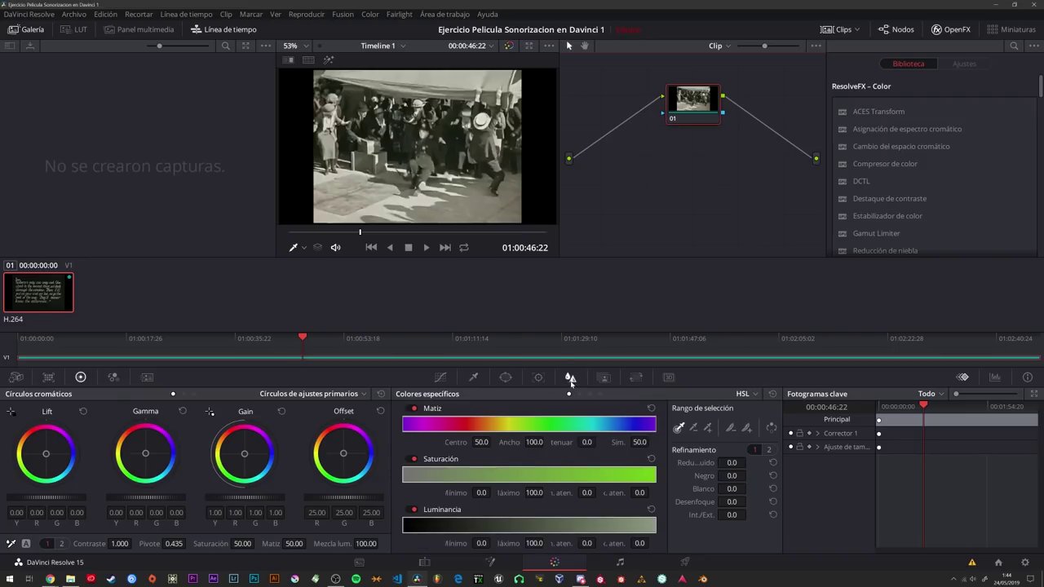
left_click(604, 377)
left_click(636, 377)
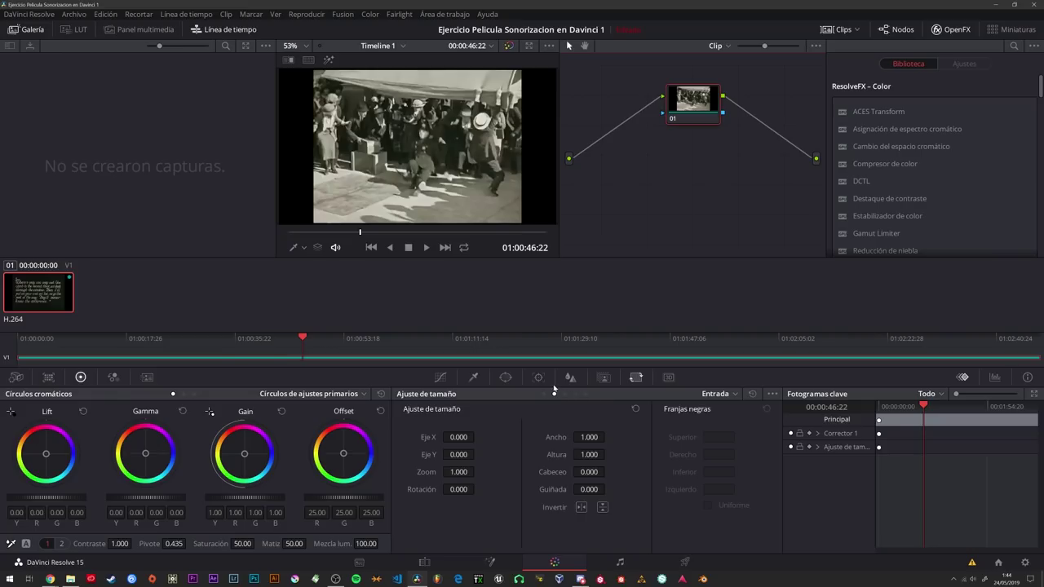
left_click(506, 376)
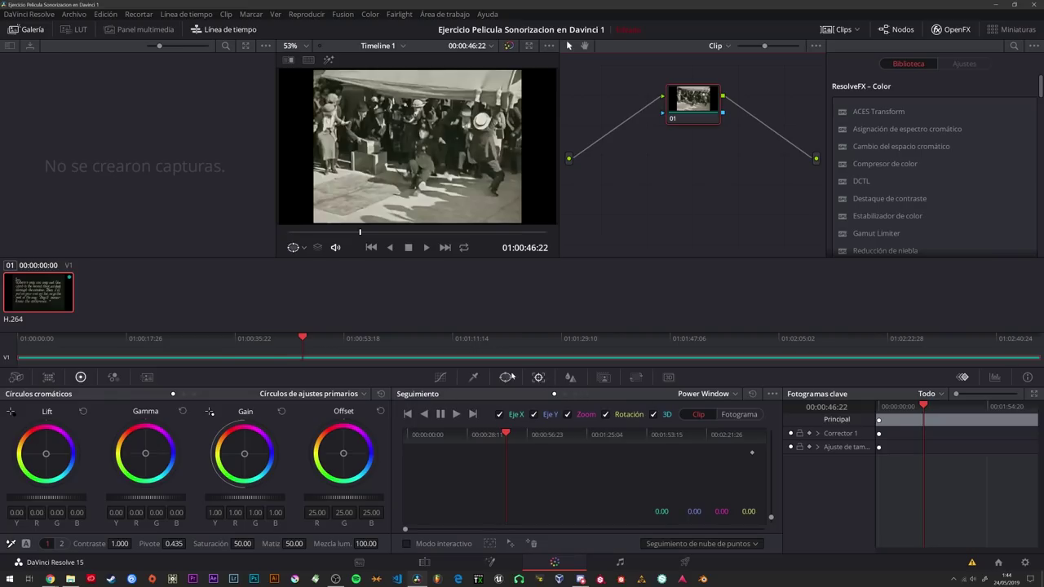
left_click(620, 562)
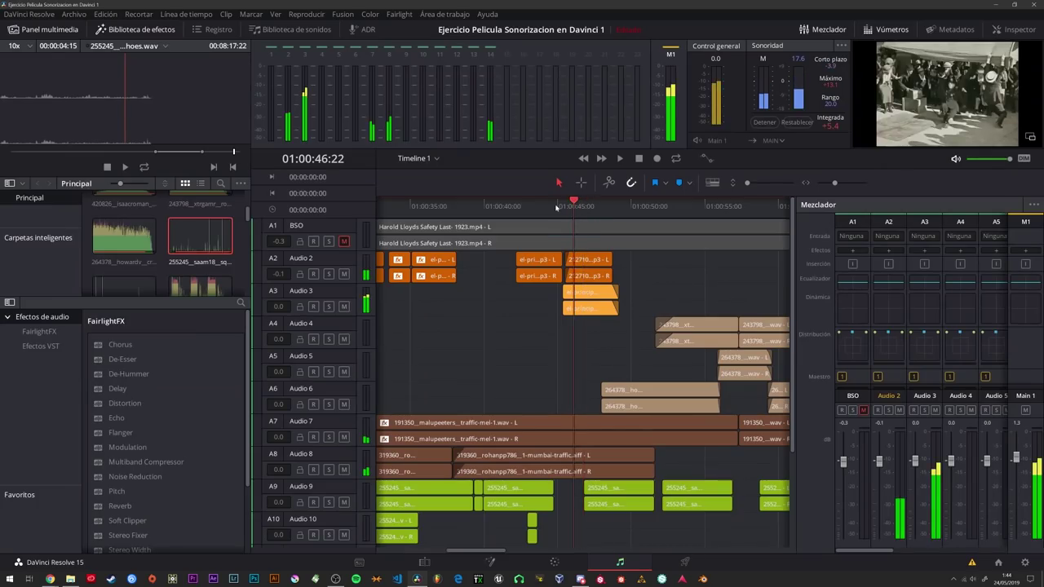
Scrub back to 01:00:40:09, glance at Edit, Fusion and Color, then park Fairlight at 01:00:39:28.
left_click_drag(584, 208, 489, 209)
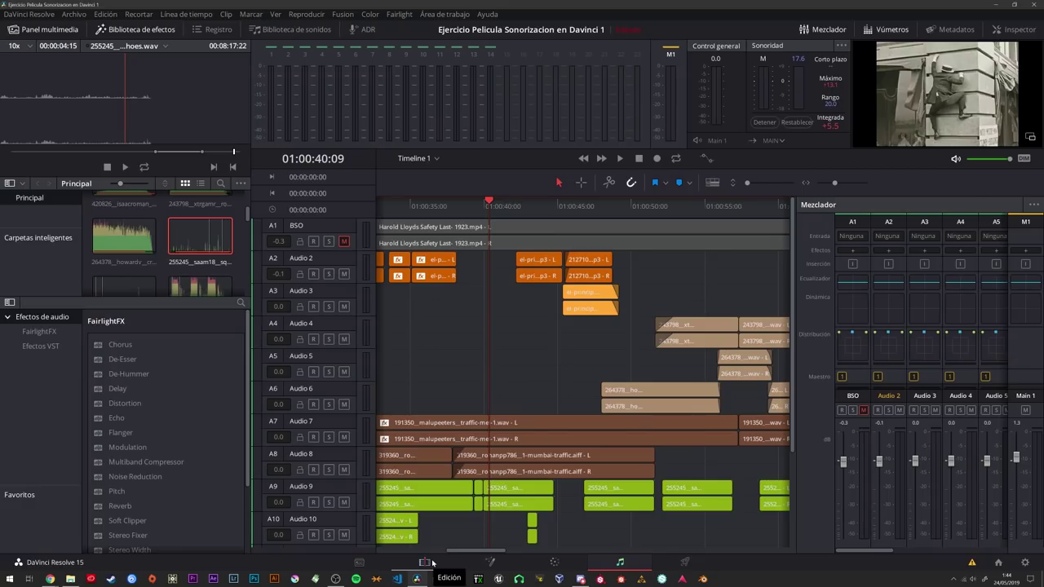
left_click(425, 563)
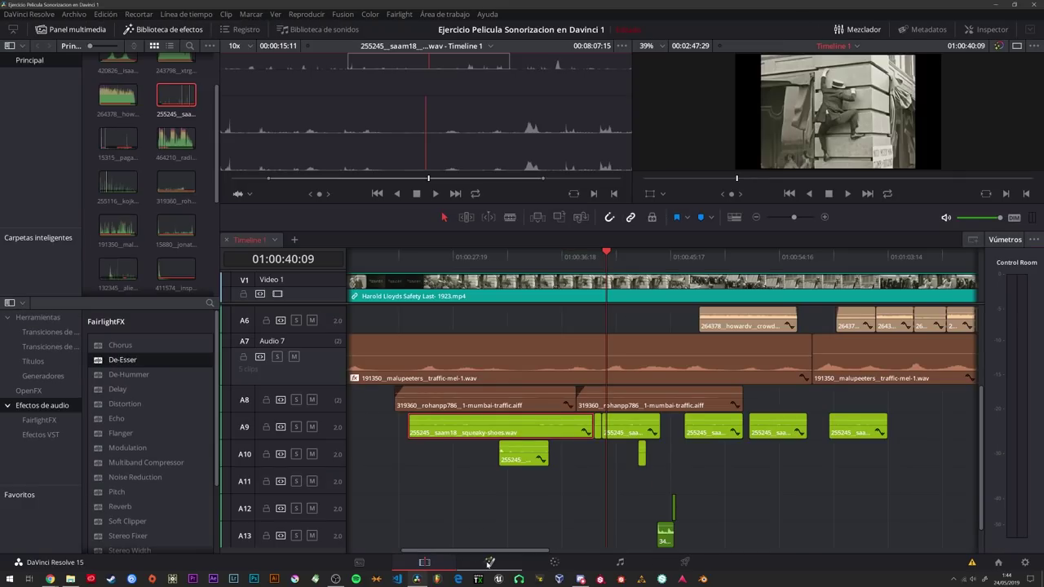
left_click(489, 562)
left_click(554, 563)
left_click(620, 563)
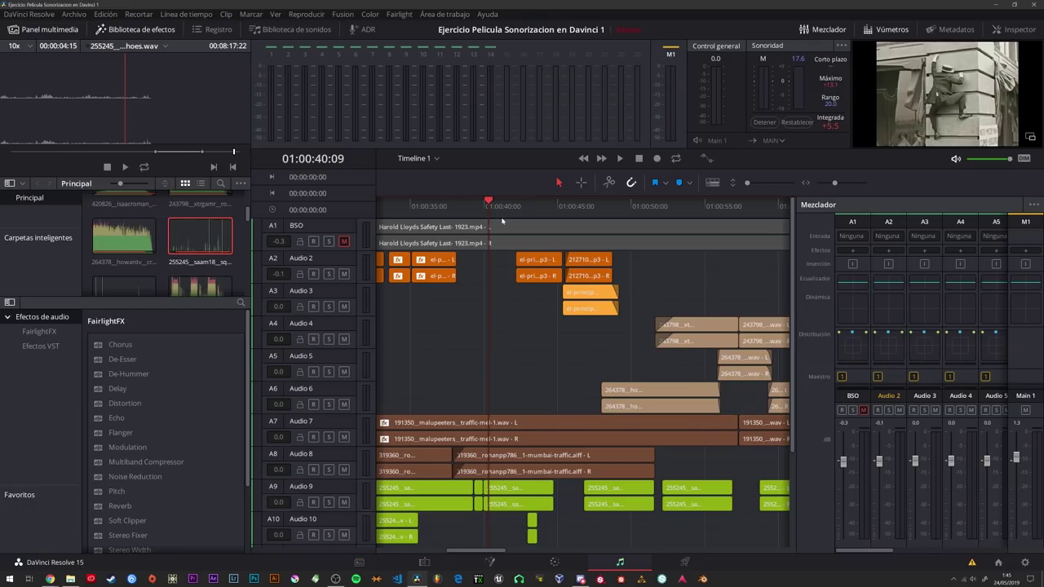
left_click(481, 203)
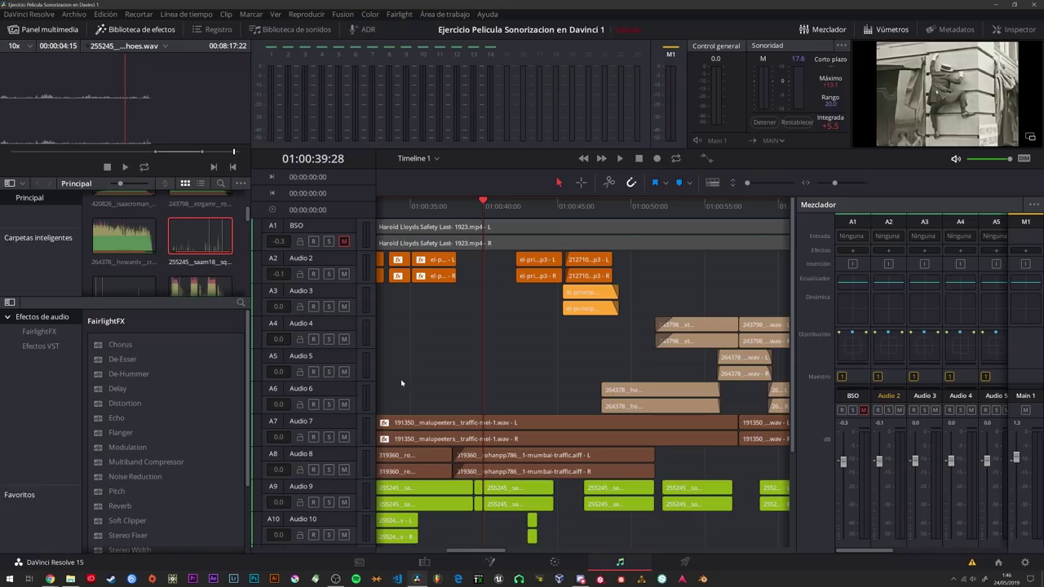
On the Color page, reposition node 01 and view the node graph menu before moving to Fusion.
left_click(561, 562)
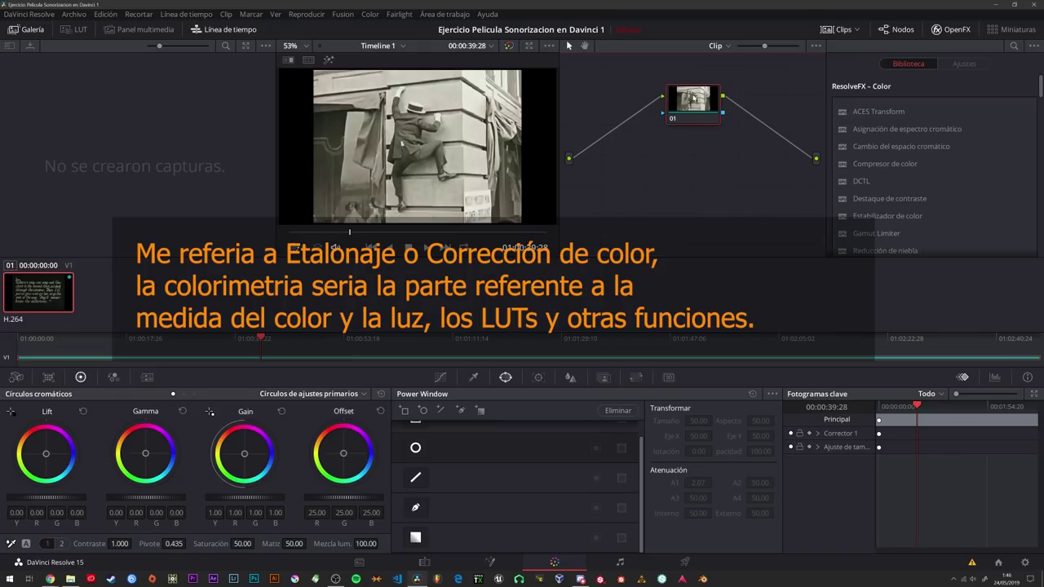
left_click_drag(693, 98, 668, 78)
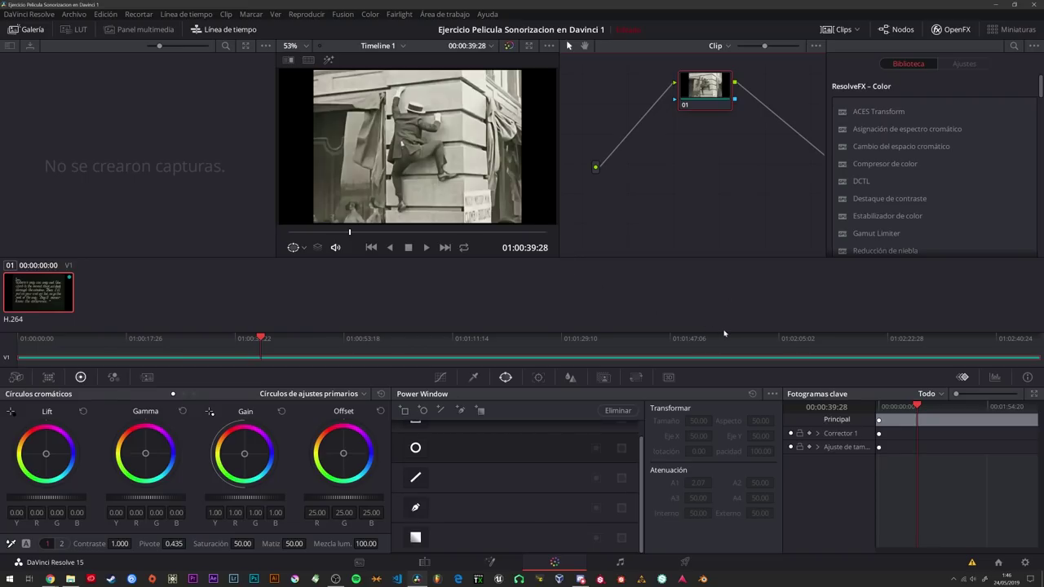
right_click(701, 186)
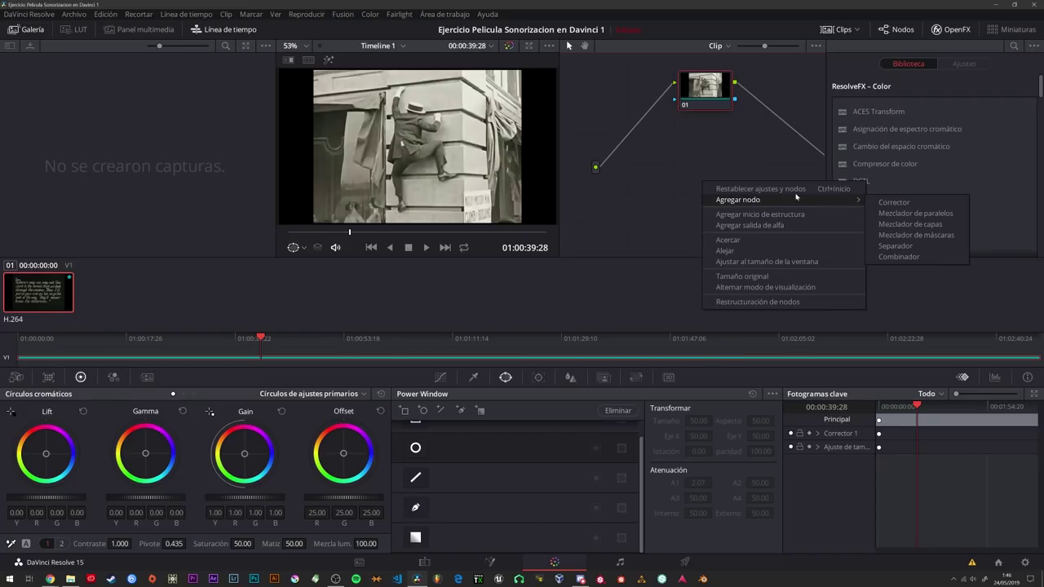
mouse_move(854, 201)
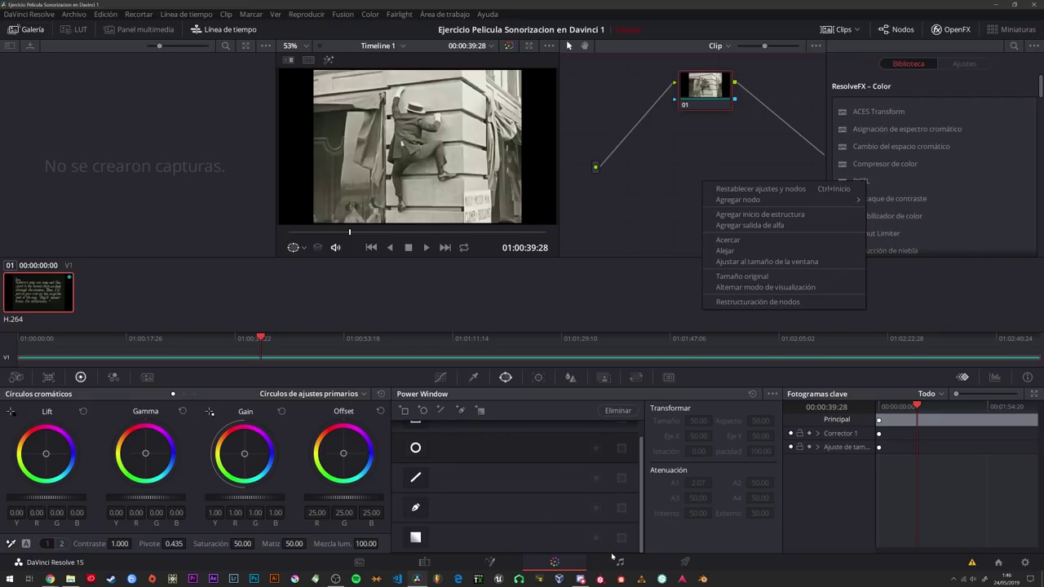
left_click(509, 562)
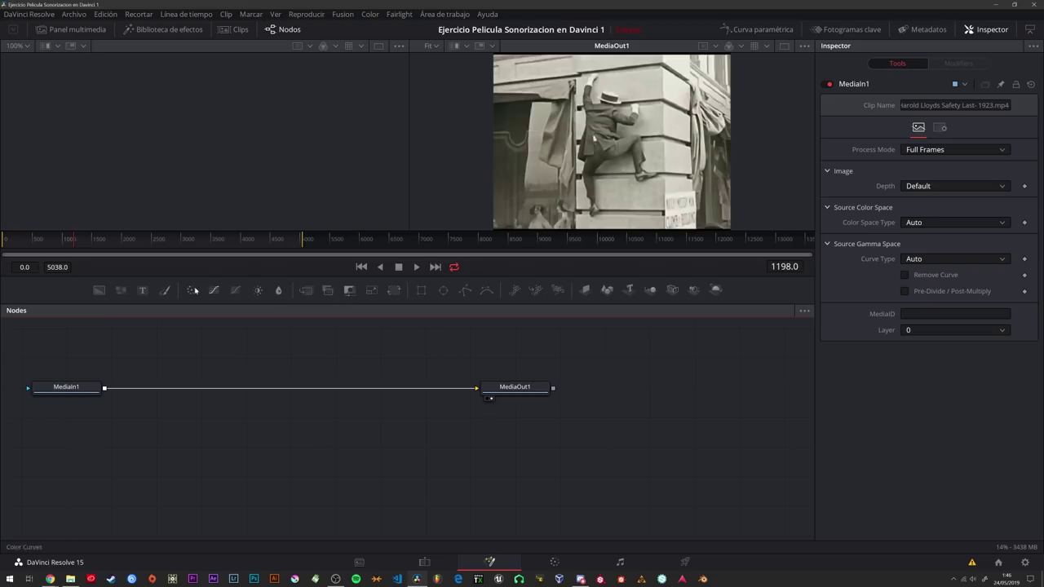
Insert HueCurves1 between MediaIn1 and MediaOut1 and place MatteControl1 below it.
left_click(236, 289)
mouse_move(327, 440)
left_mouse_down()
mouse_move(232, 394)
mouse_move(219, 399)
left_mouse_up()
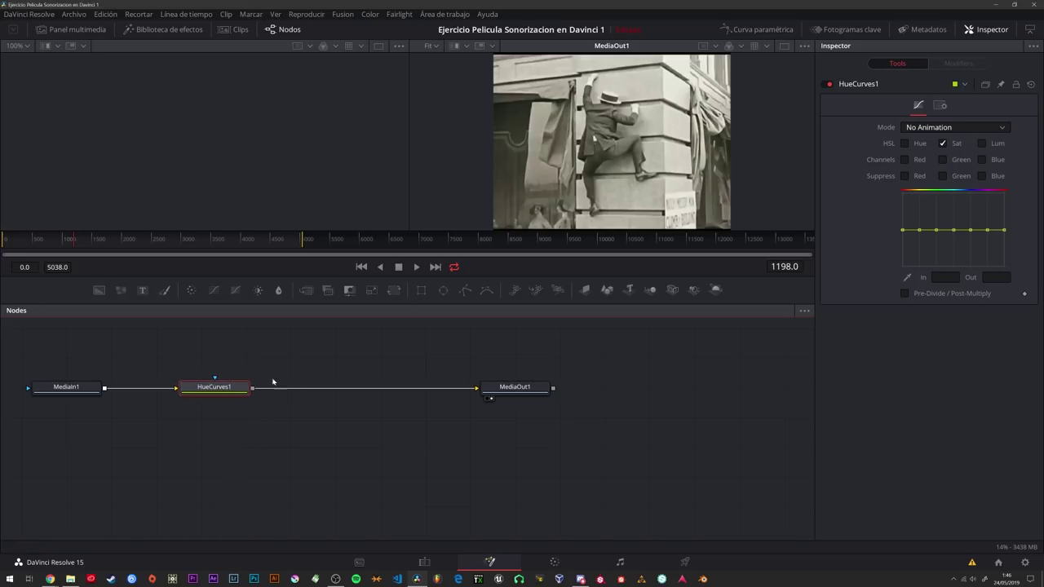
left_click(349, 290)
left_click_drag(310, 386, 289, 465)
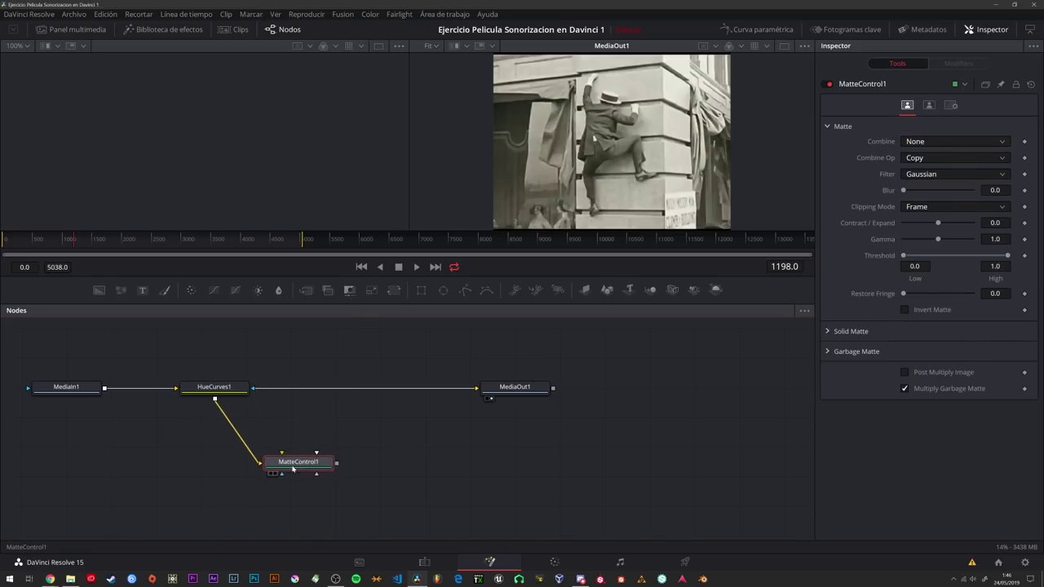
Add Transform, Rectangle and BSpline nodes, then reposition Rectangle1 and show its mask settings.
left_click(394, 290)
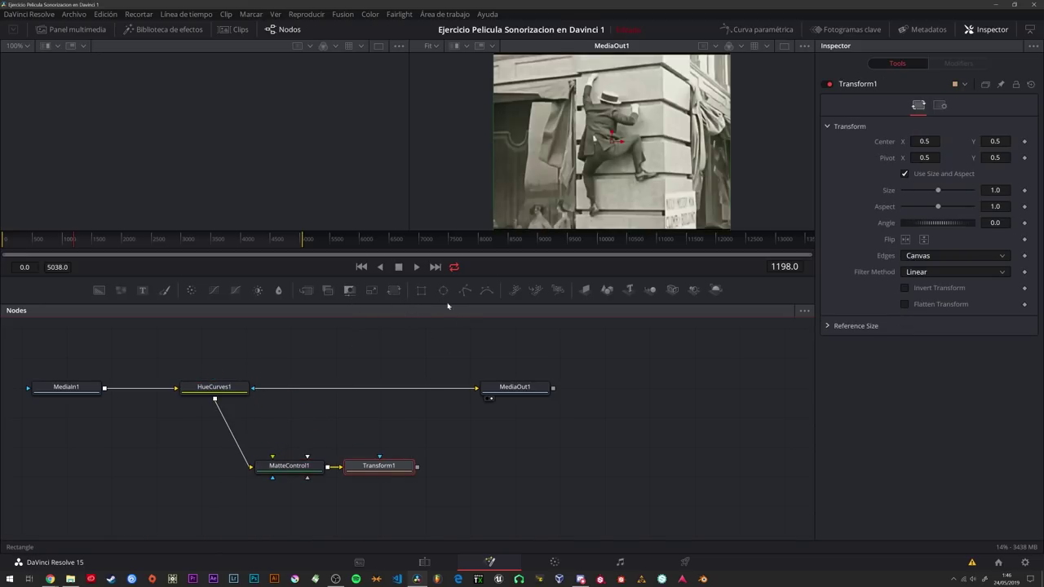
left_click(421, 290)
left_click(487, 290)
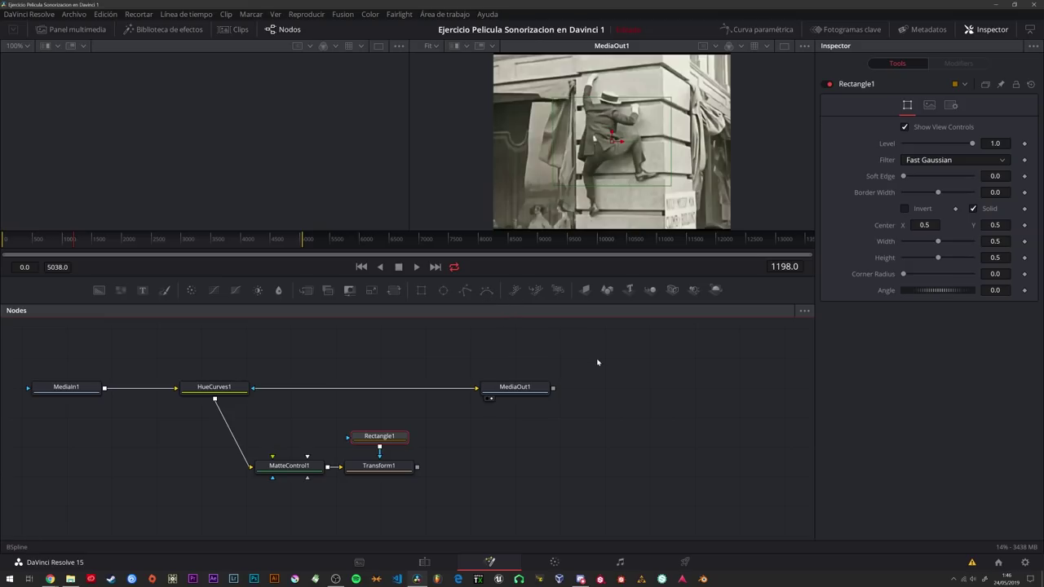
left_click_drag(387, 438, 397, 419)
left_click(397, 418)
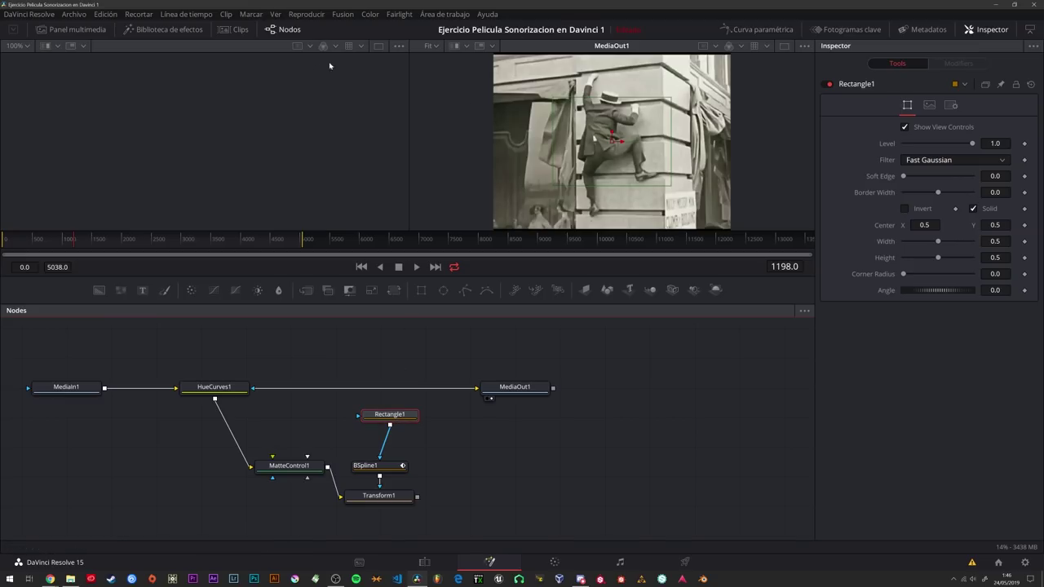
Check the Audio 7 traffic clip's options on the Edit page without changes, then return to Fusion.
left_click(424, 562)
right_click(529, 347)
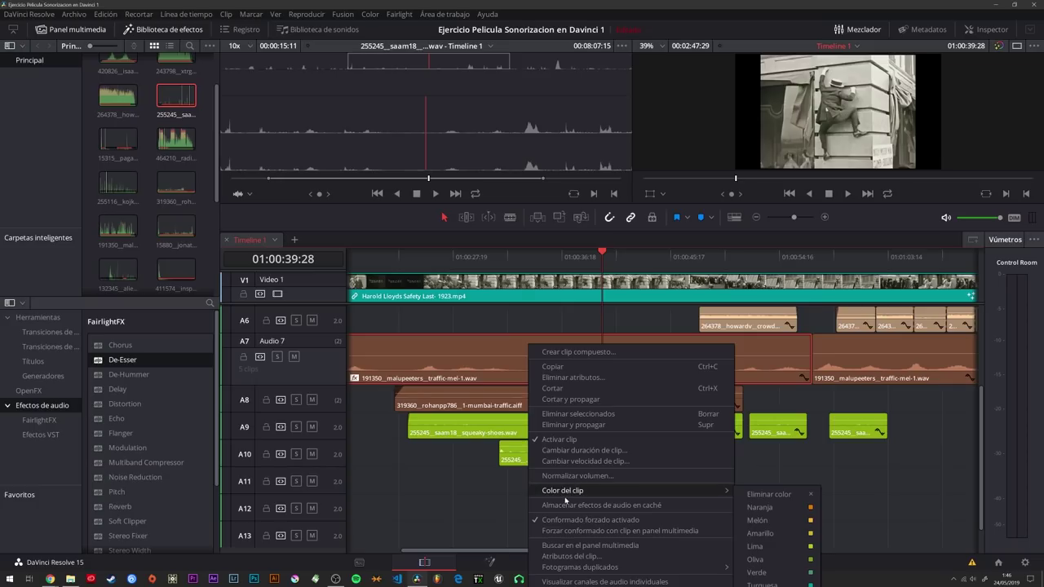
left_click(488, 485)
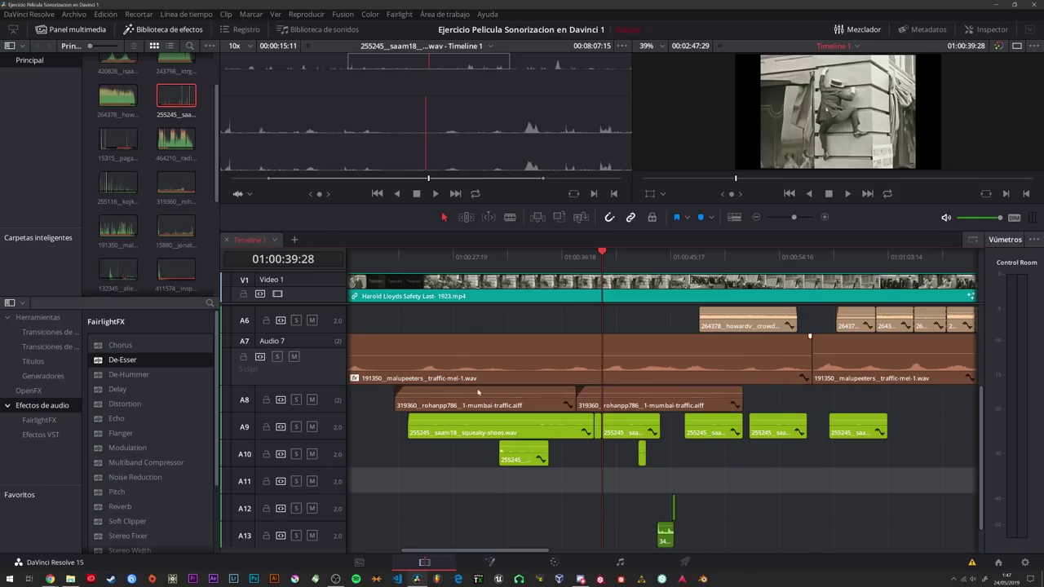
left_click(490, 562)
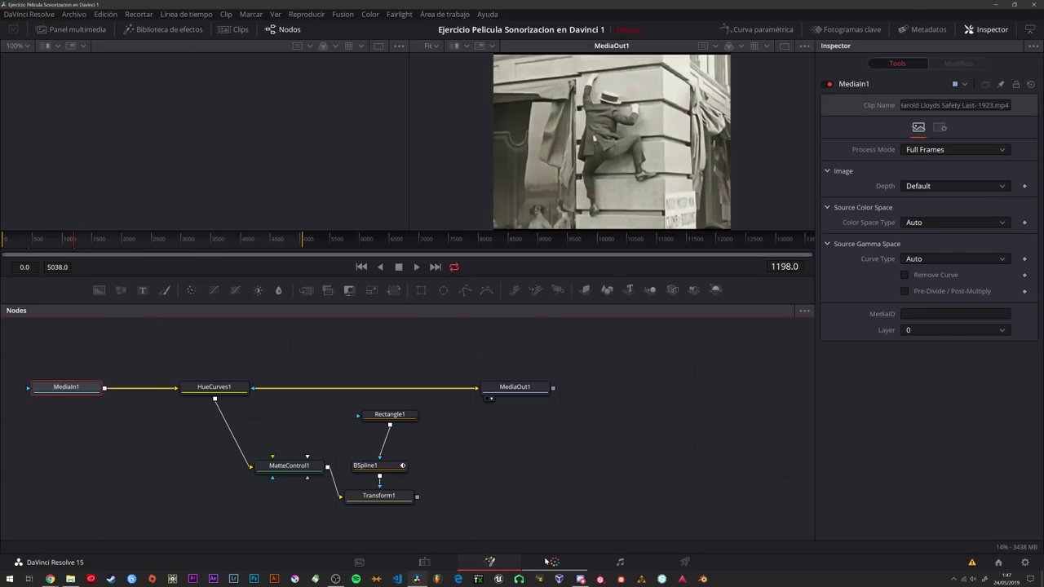
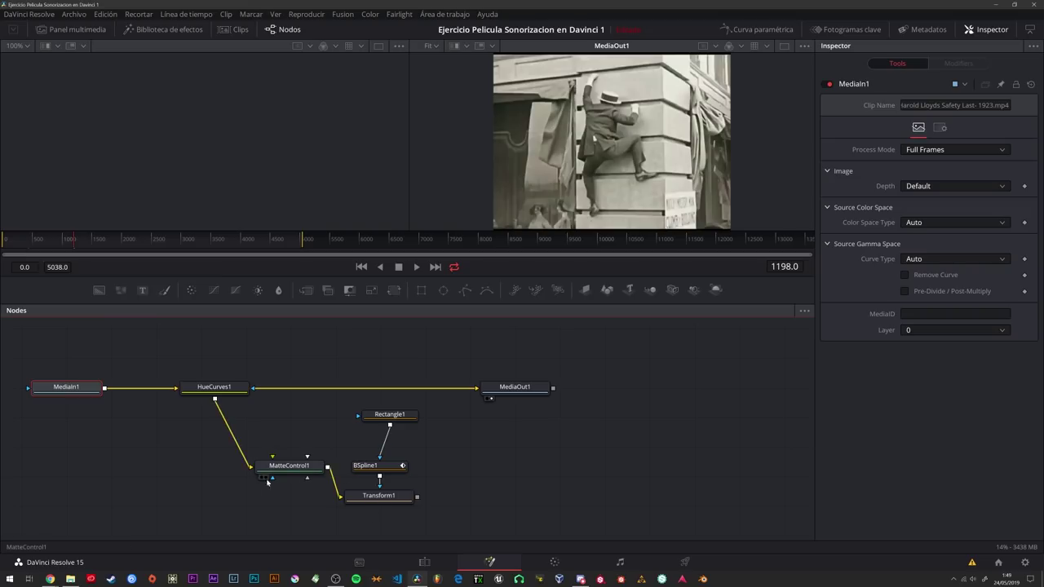
Switch from Resolve's Fusion page to the Chrome window showing the 'VTR Harold Lloyd' YouTube video.
mouse_move(50, 579)
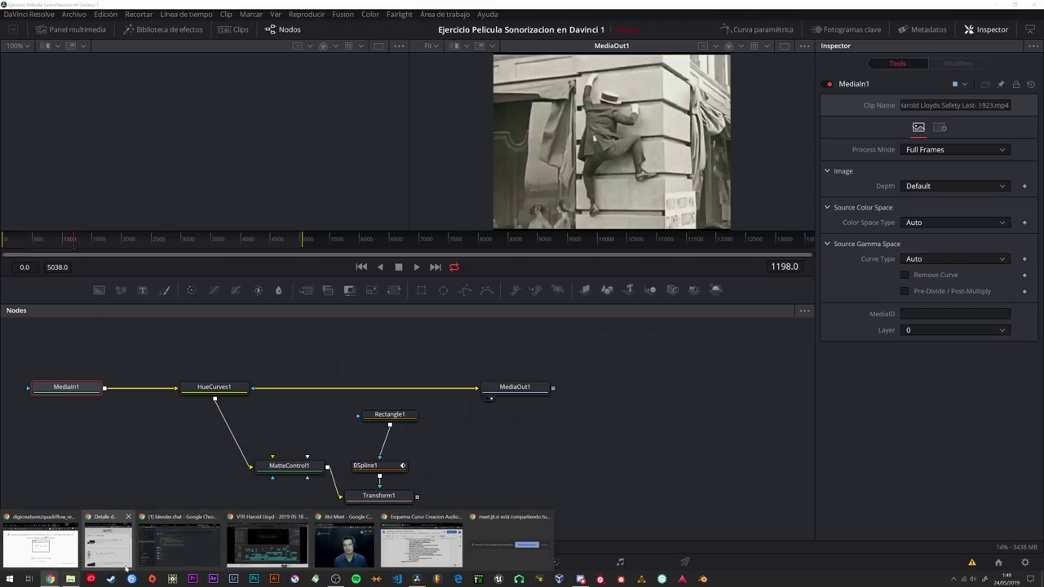
key("super+Tab")
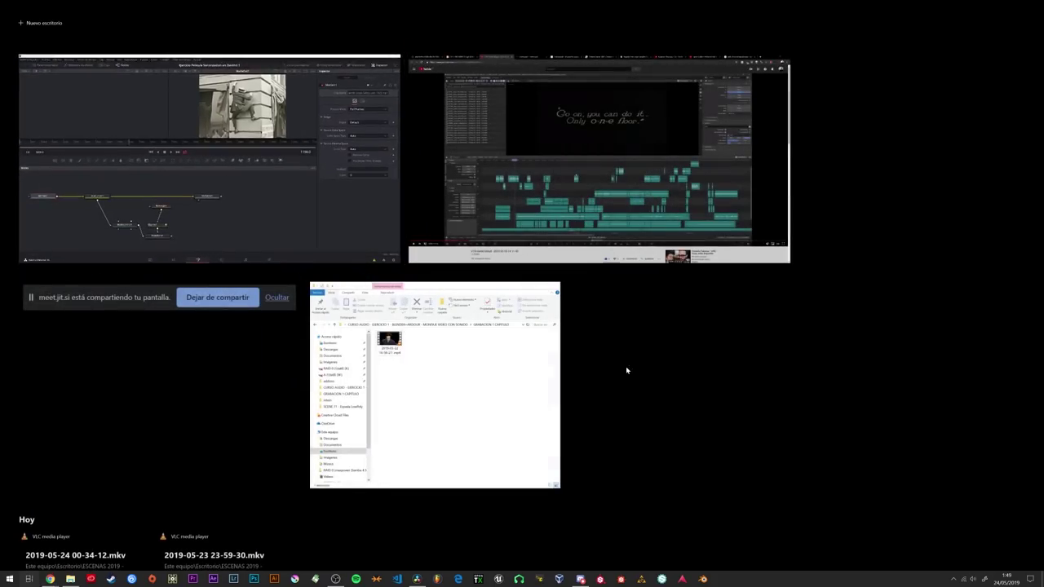
left_click(619, 210)
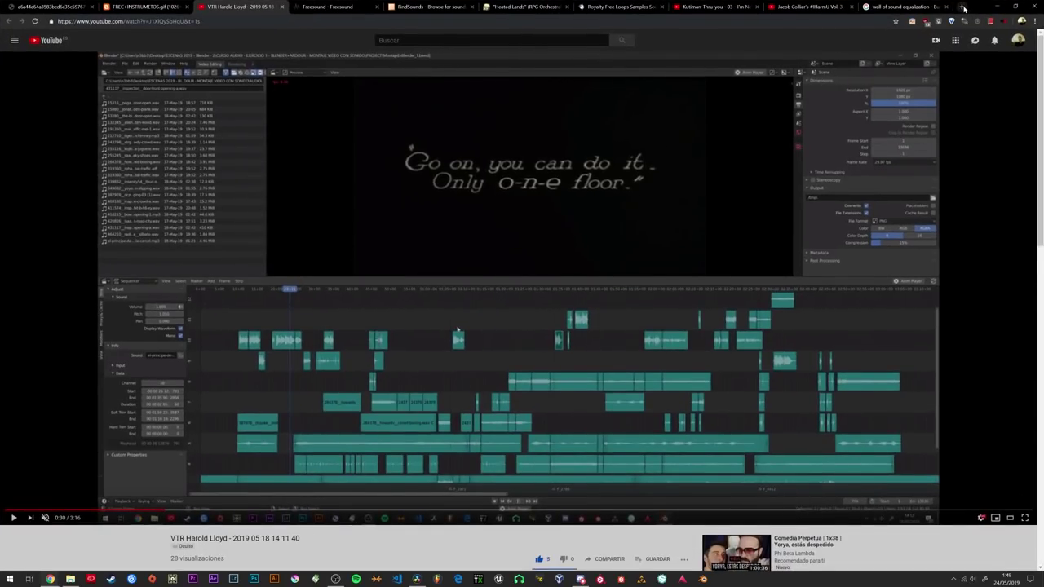
Load the nebe SoundCloud profile in a new tab and scroll down to its Reciente tracks.
left_click(962, 7)
type("soundc")
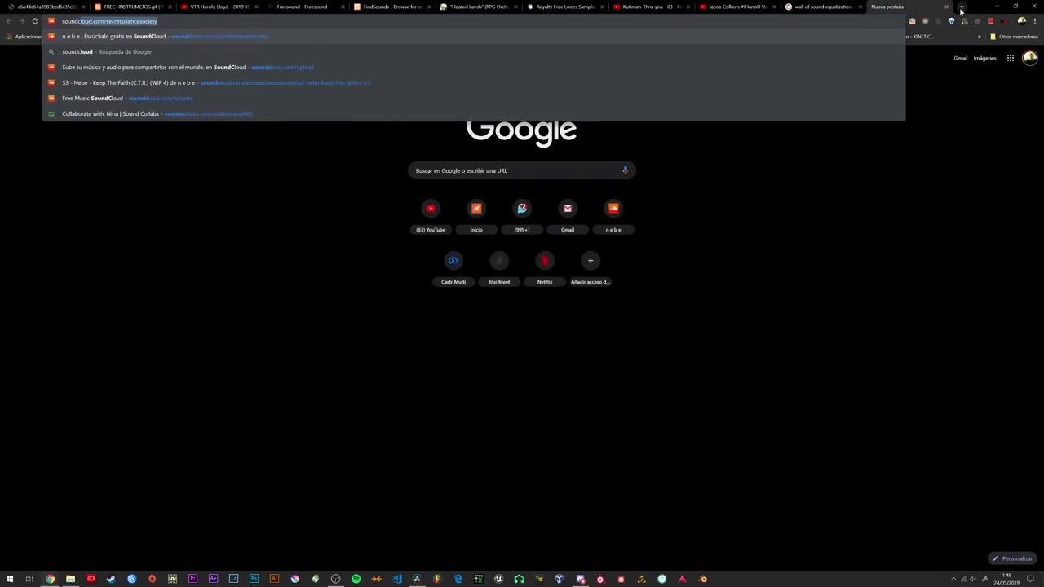
key("Return")
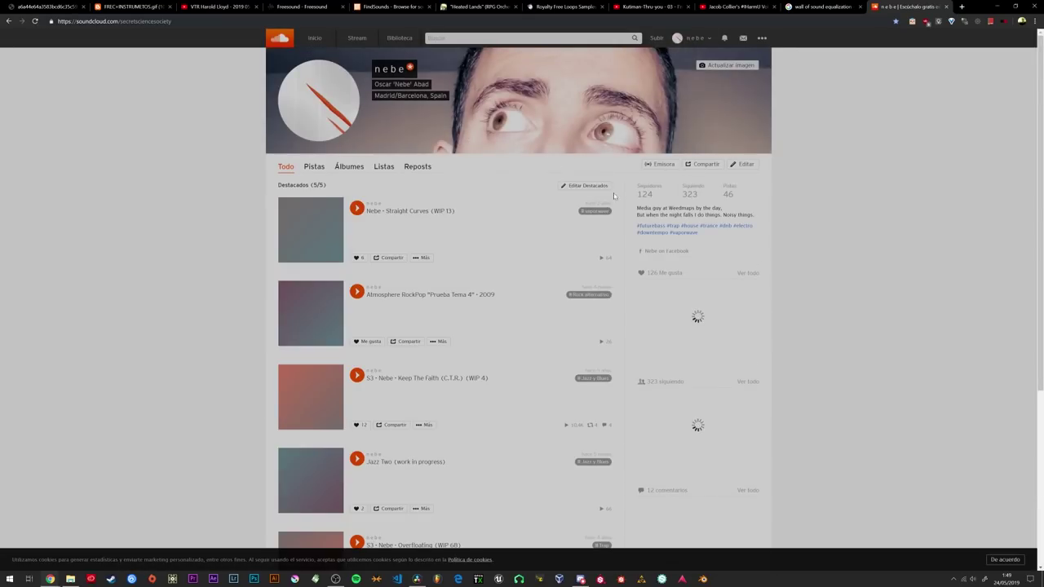
scroll(526, 317, "down", 3)
scroll(526, 316, "down", 1)
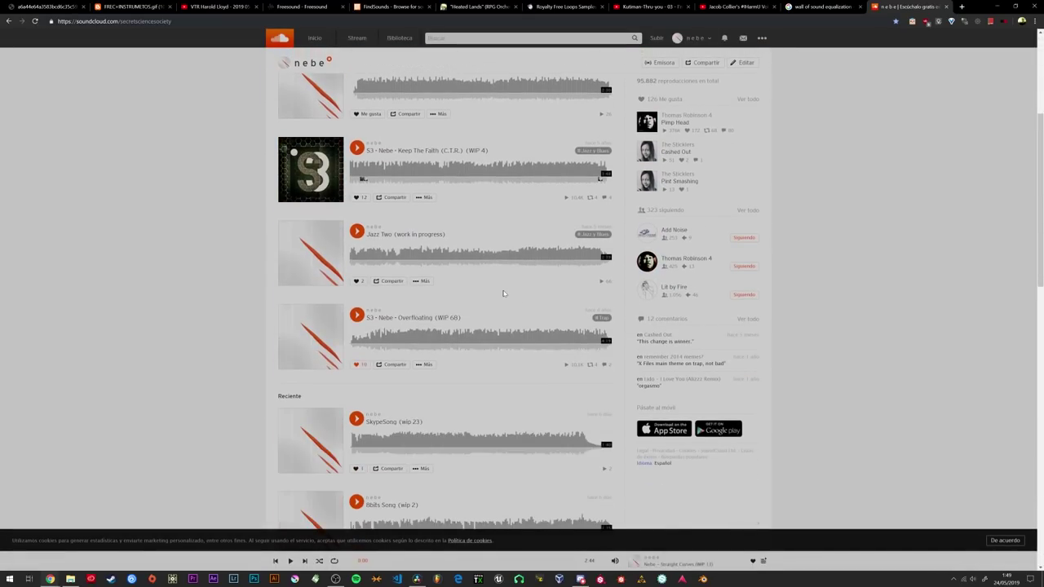
scroll(489, 196, "down", 3)
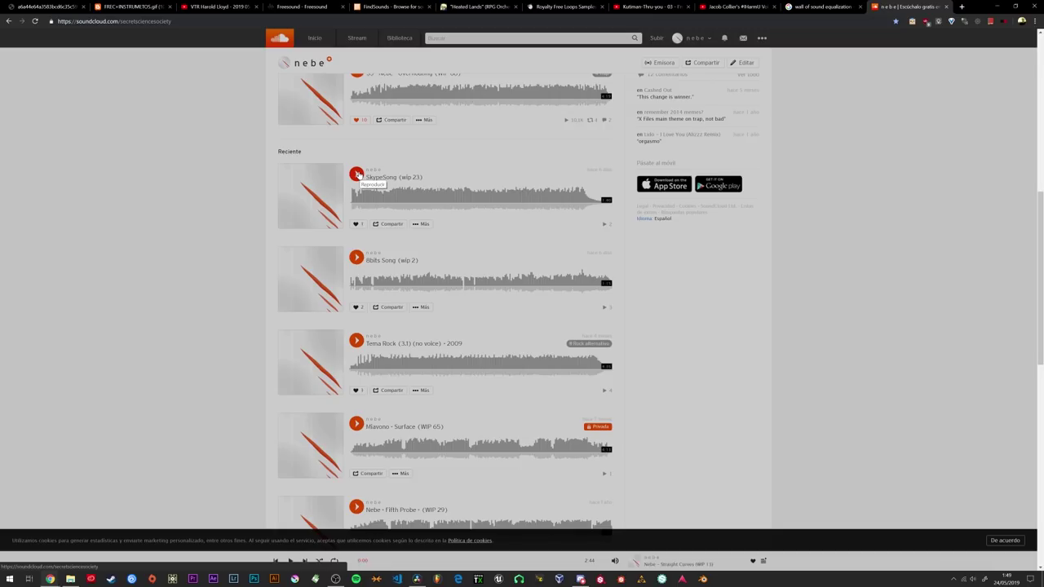
Play and pause 'SkypeSong (wip 23)', then start '8bits Song (wip 2)'.
left_click(357, 175)
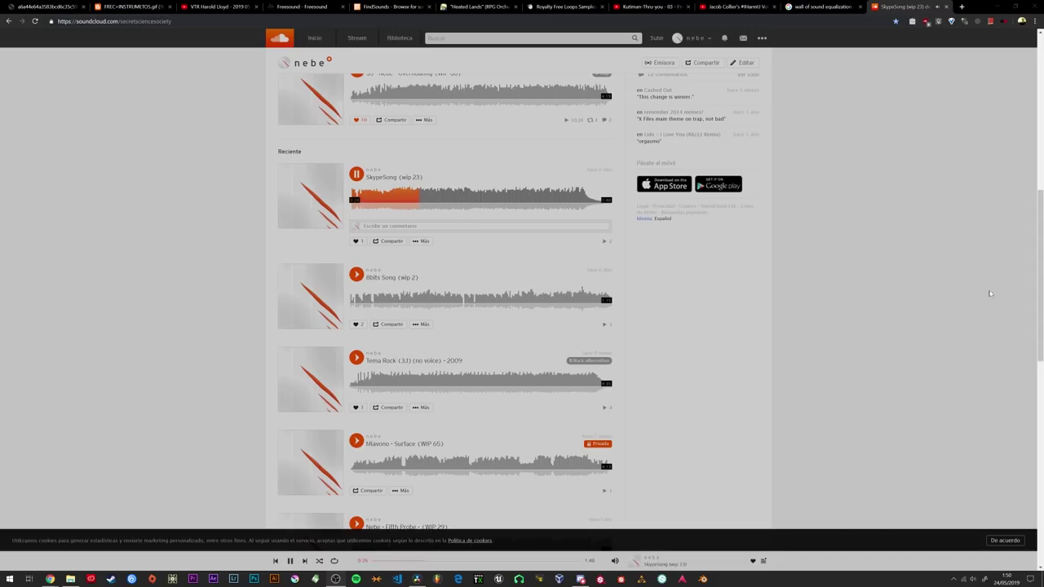
left_click(356, 175)
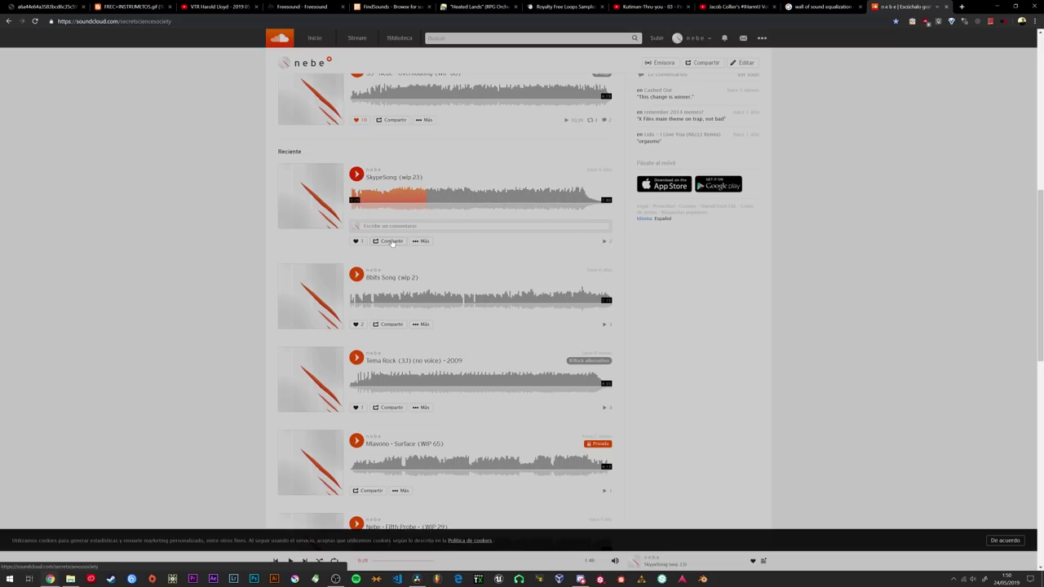
left_click(130, 20)
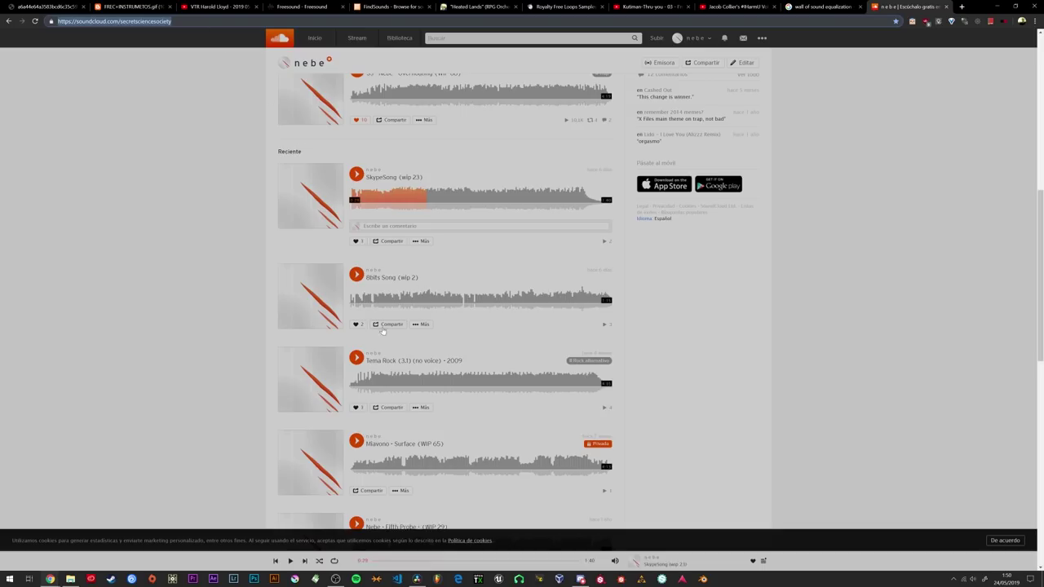
left_click(370, 277)
left_click(356, 275)
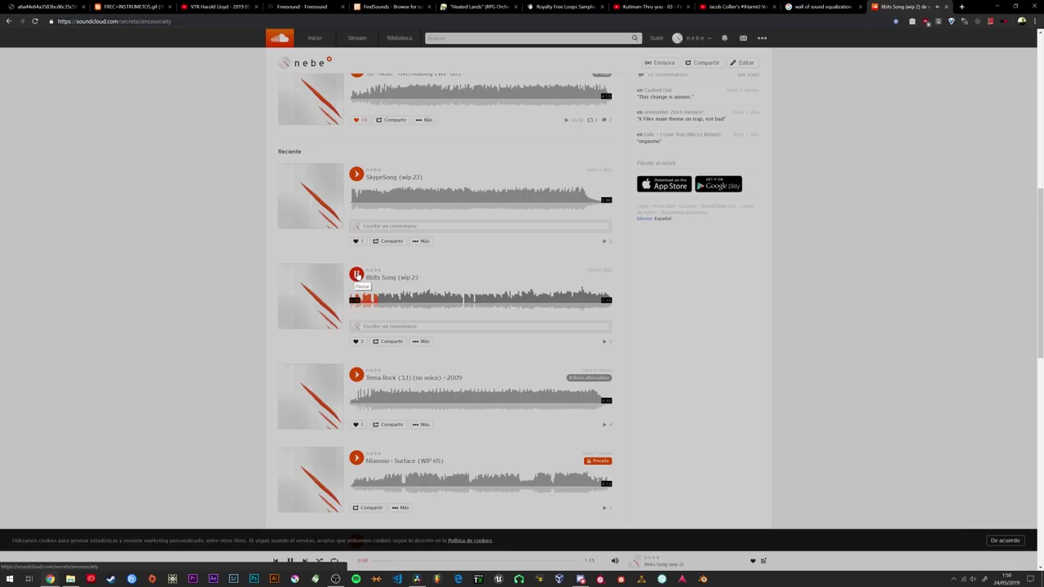
Pause '8bits Song (wip 2)' and switch the Jitsi call to tile view.
left_click(357, 275)
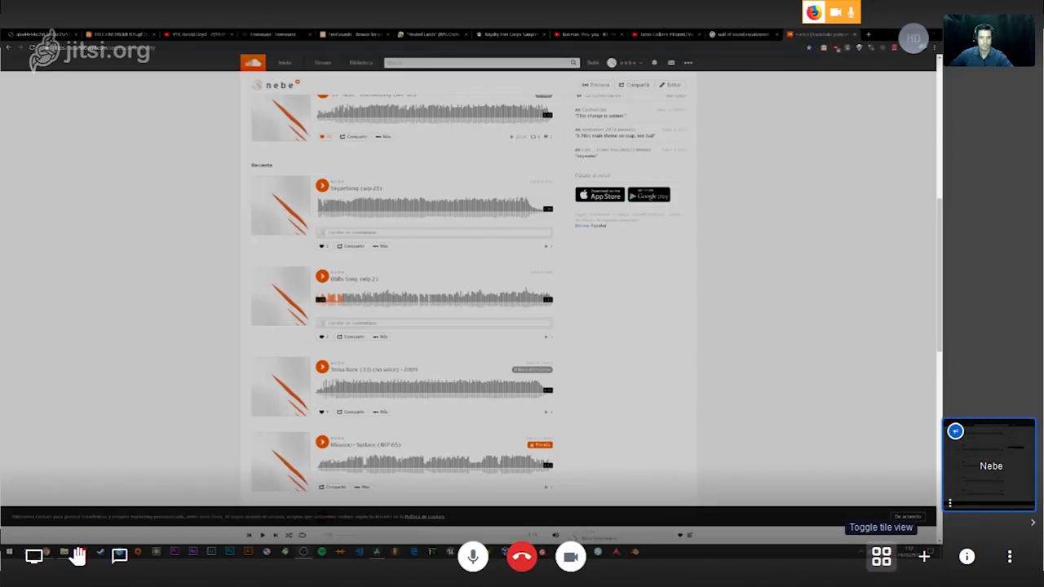
left_click(880, 556)
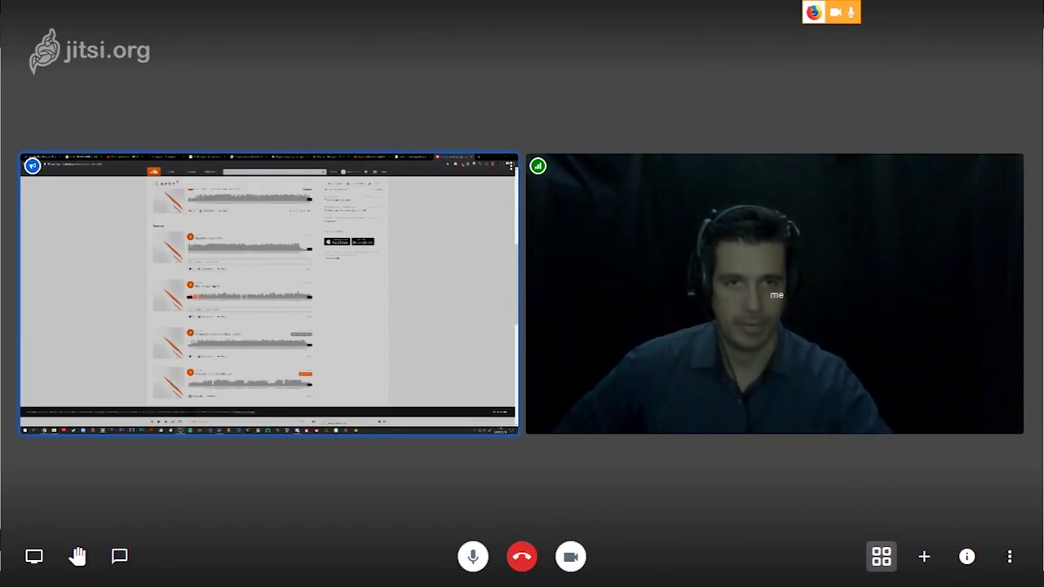